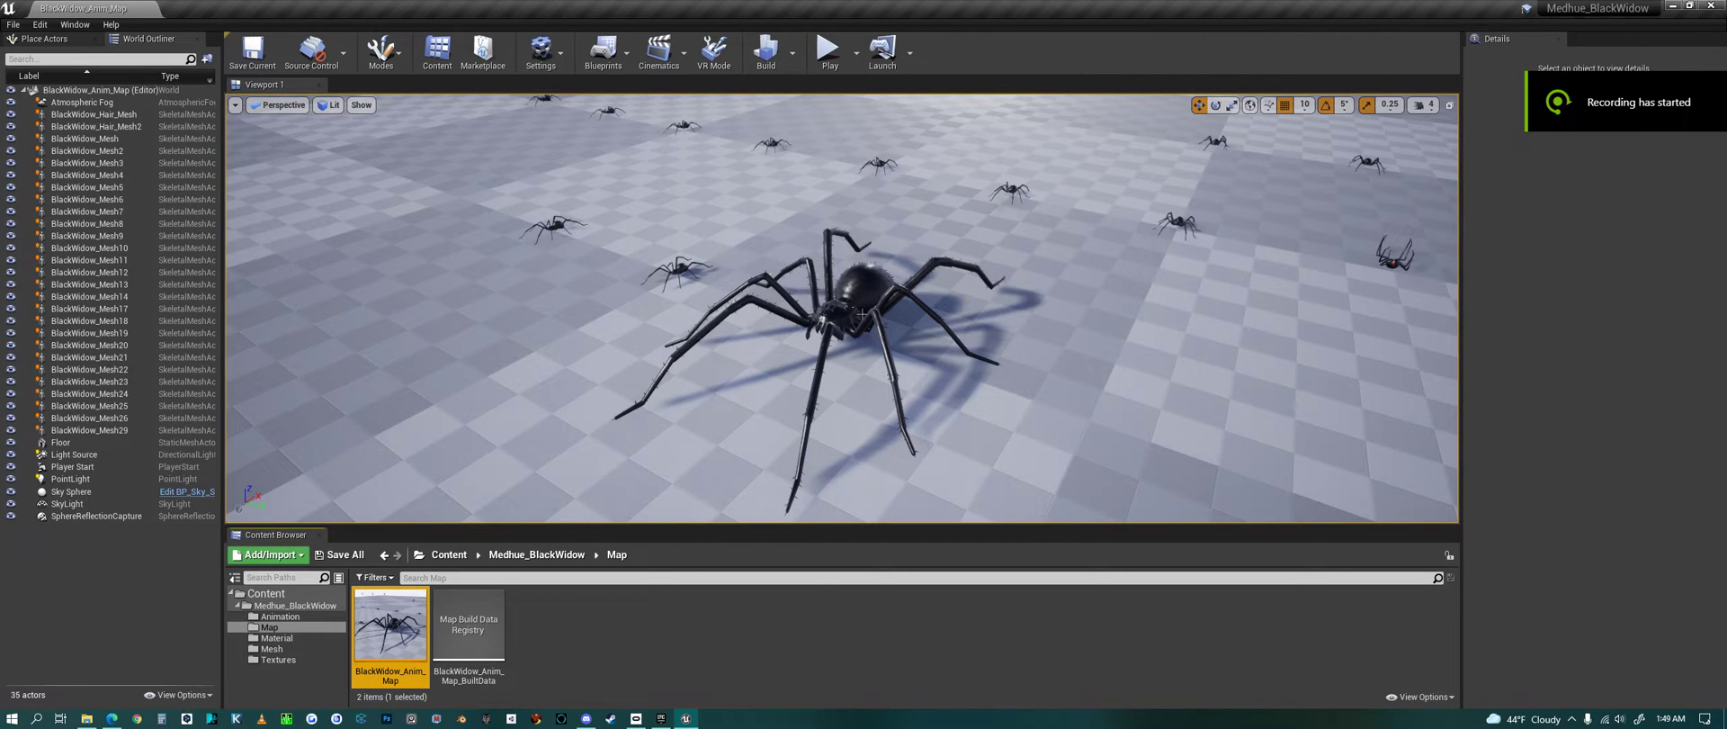
Step: Select the enlarged hairy black widow in the level and examine it from another angle
{"action": "left_click", "coordinate": [907, 302]}
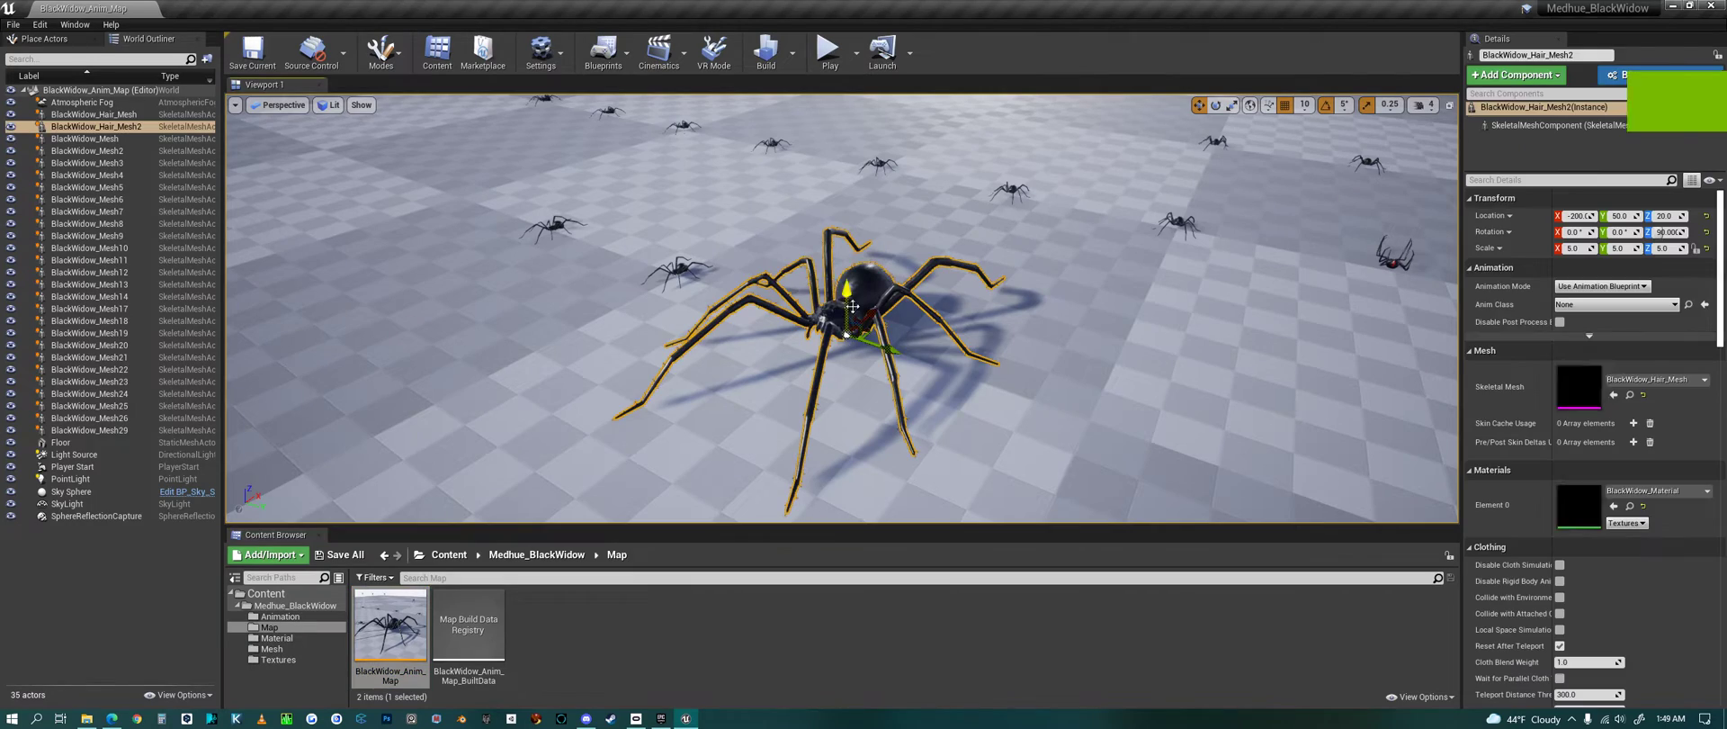
{"action": "scroll", "coordinate": [873, 436], "scroll_direction": "down", "scroll_amount": 2}
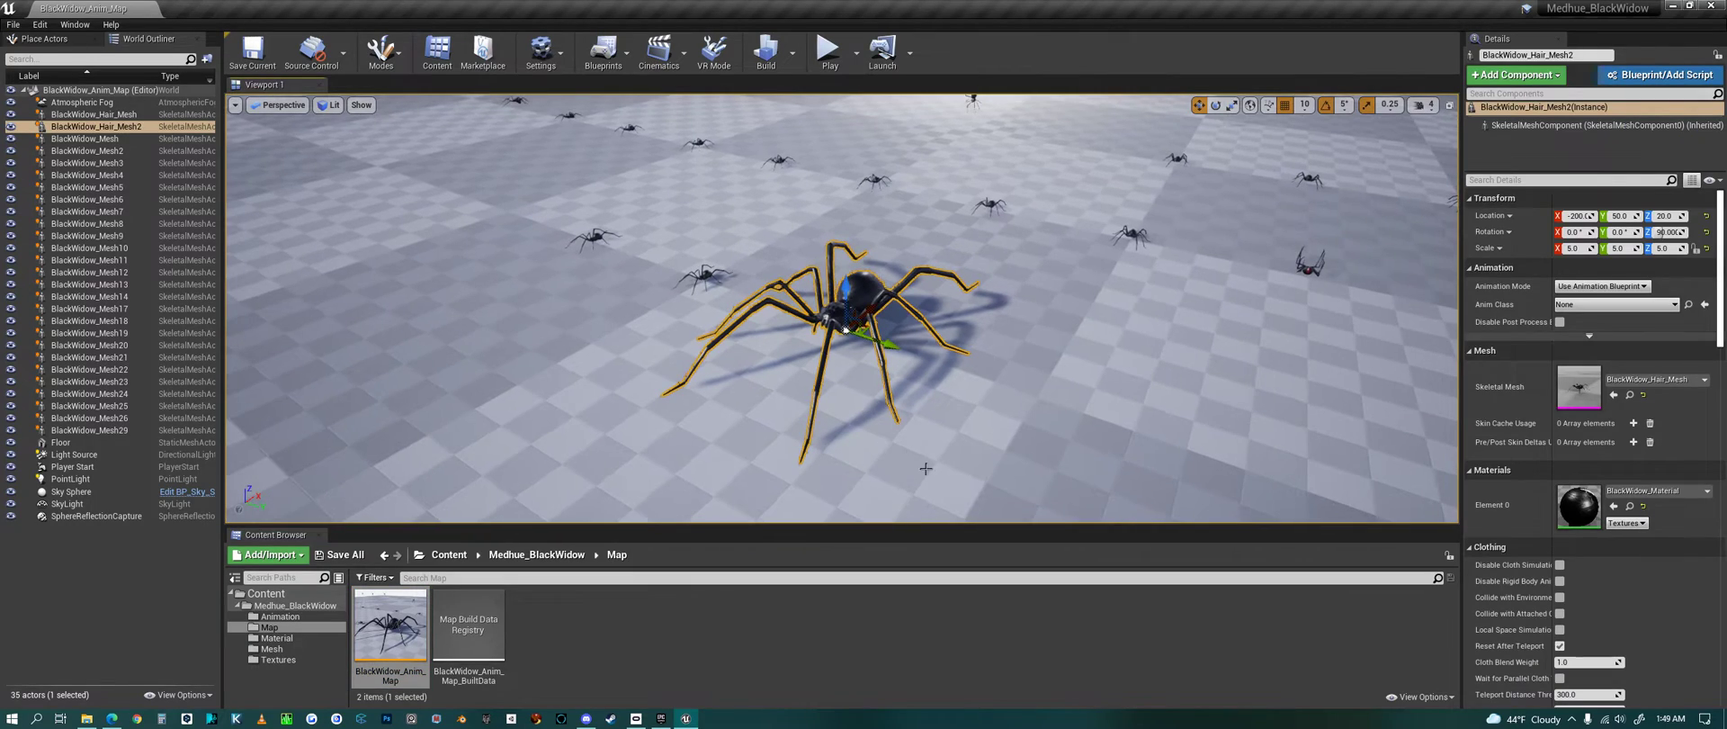
{"action": "left_click_drag", "start_coordinate": [951, 455], "coordinate": [1161, 437], "text": "alt"}
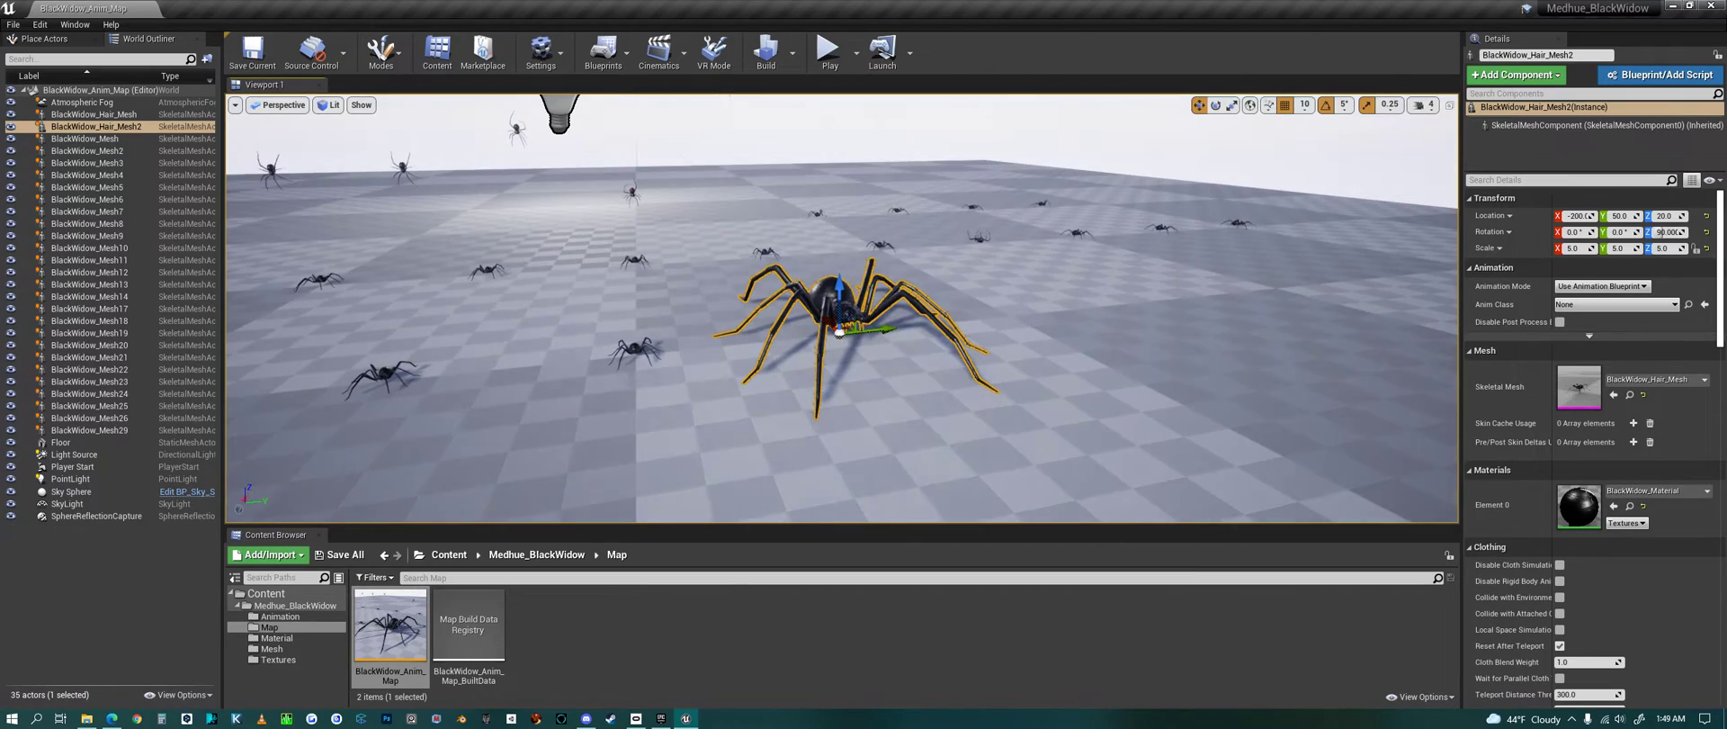
Step: Focus on the upright BlackWidow_Mesh17 spider and examine it up close from its underside and its back
{"action": "left_click", "coordinate": [409, 177]}
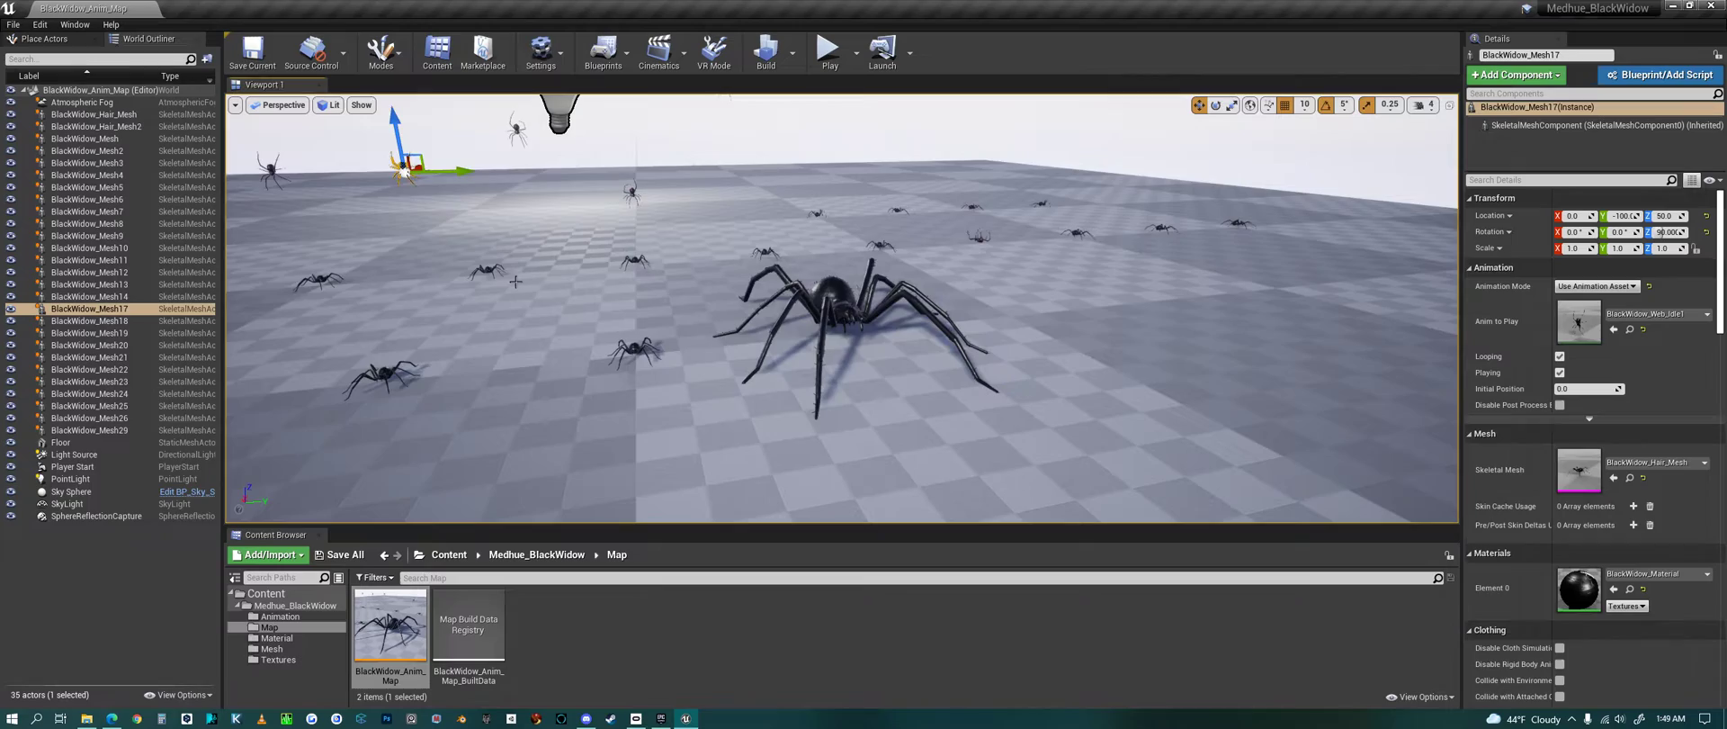
{"action": "key", "text": "f"}
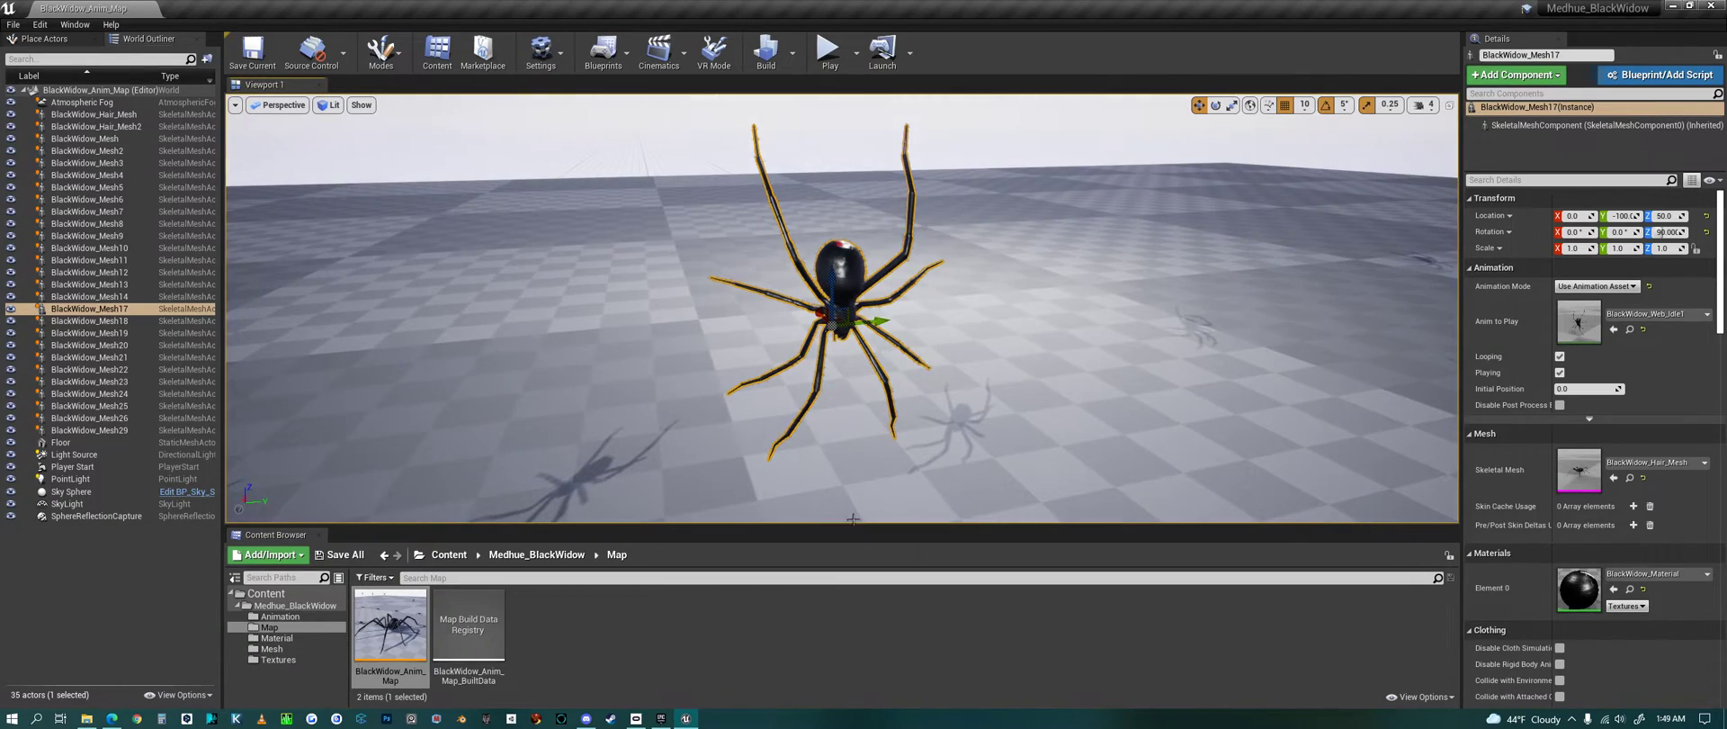
{"action": "left_click_drag", "start_coordinate": [877, 405], "coordinate": [1033, 356], "text": "alt"}
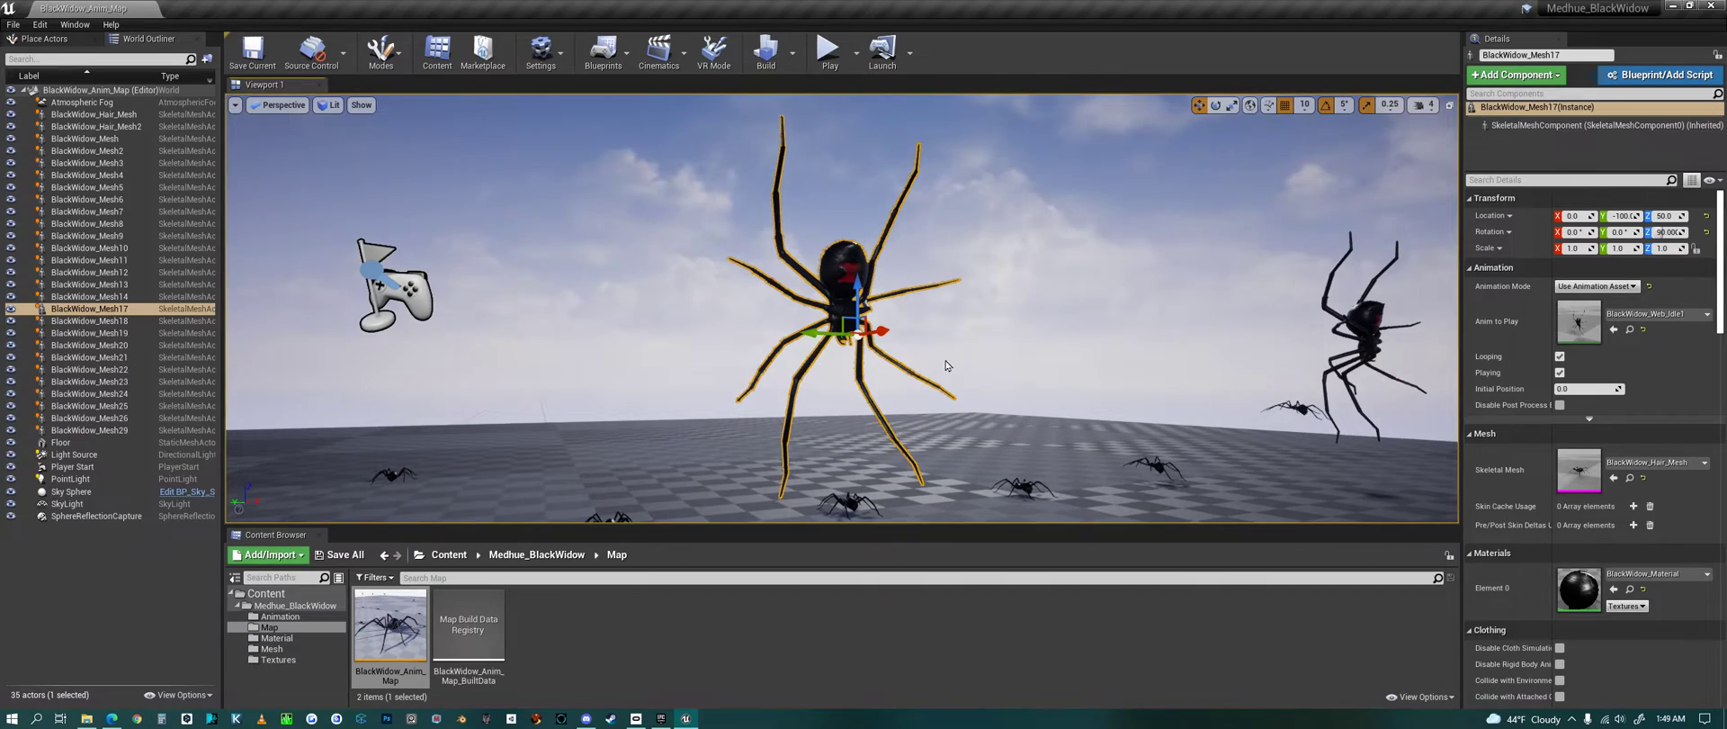
{"action": "right_click_drag", "start_coordinate": [945, 365], "coordinate": [1008, 365], "text": "alt"}
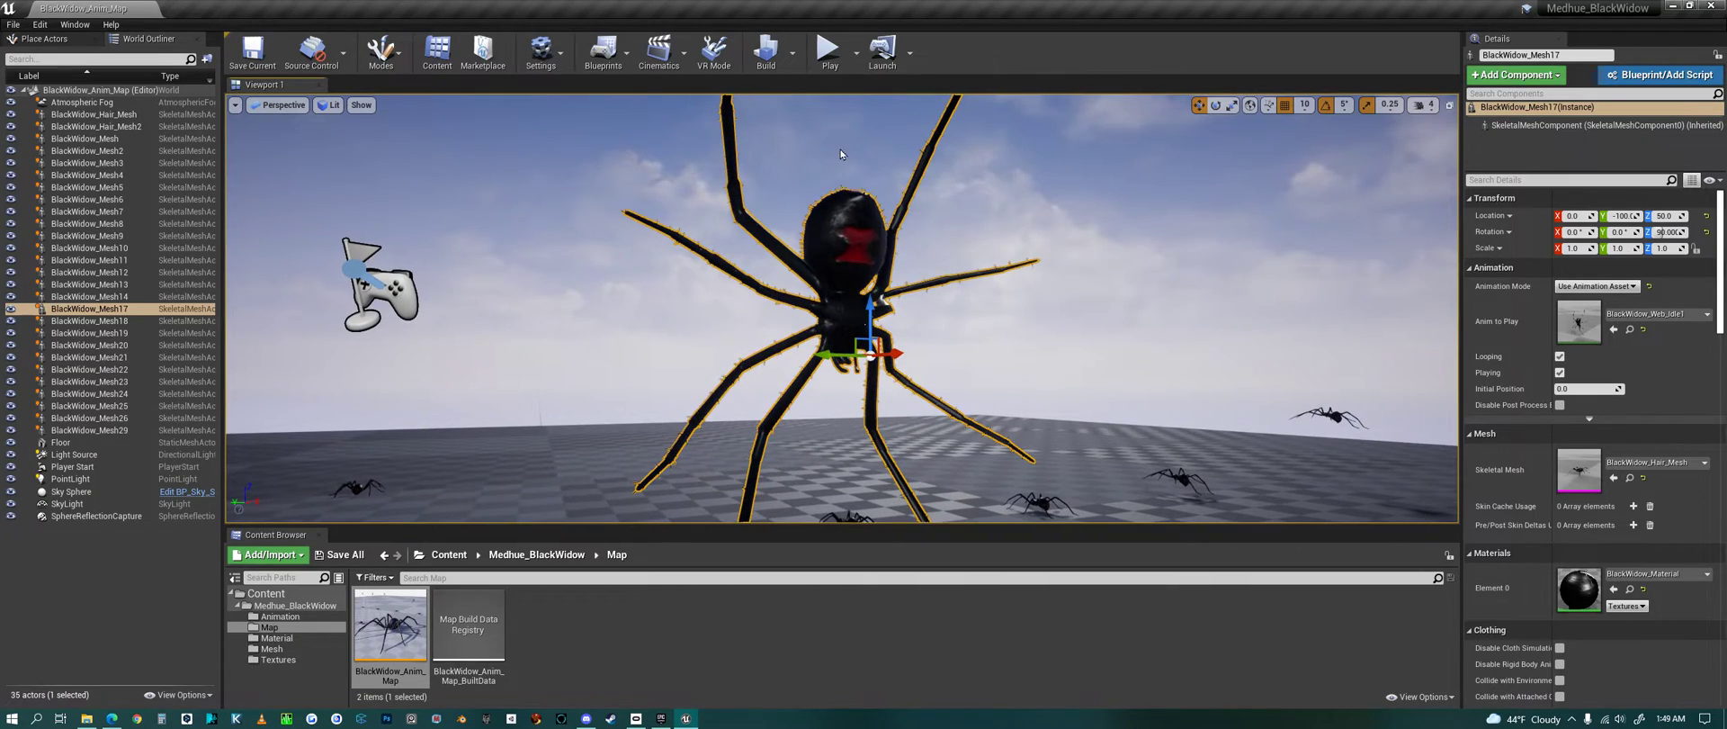
{"action": "left_click_drag", "start_coordinate": [945, 365], "coordinate": [603, 369], "text": "alt"}
{"action": "left_click_drag", "start_coordinate": [918, 342], "coordinate": [913, 369], "text": "alt"}
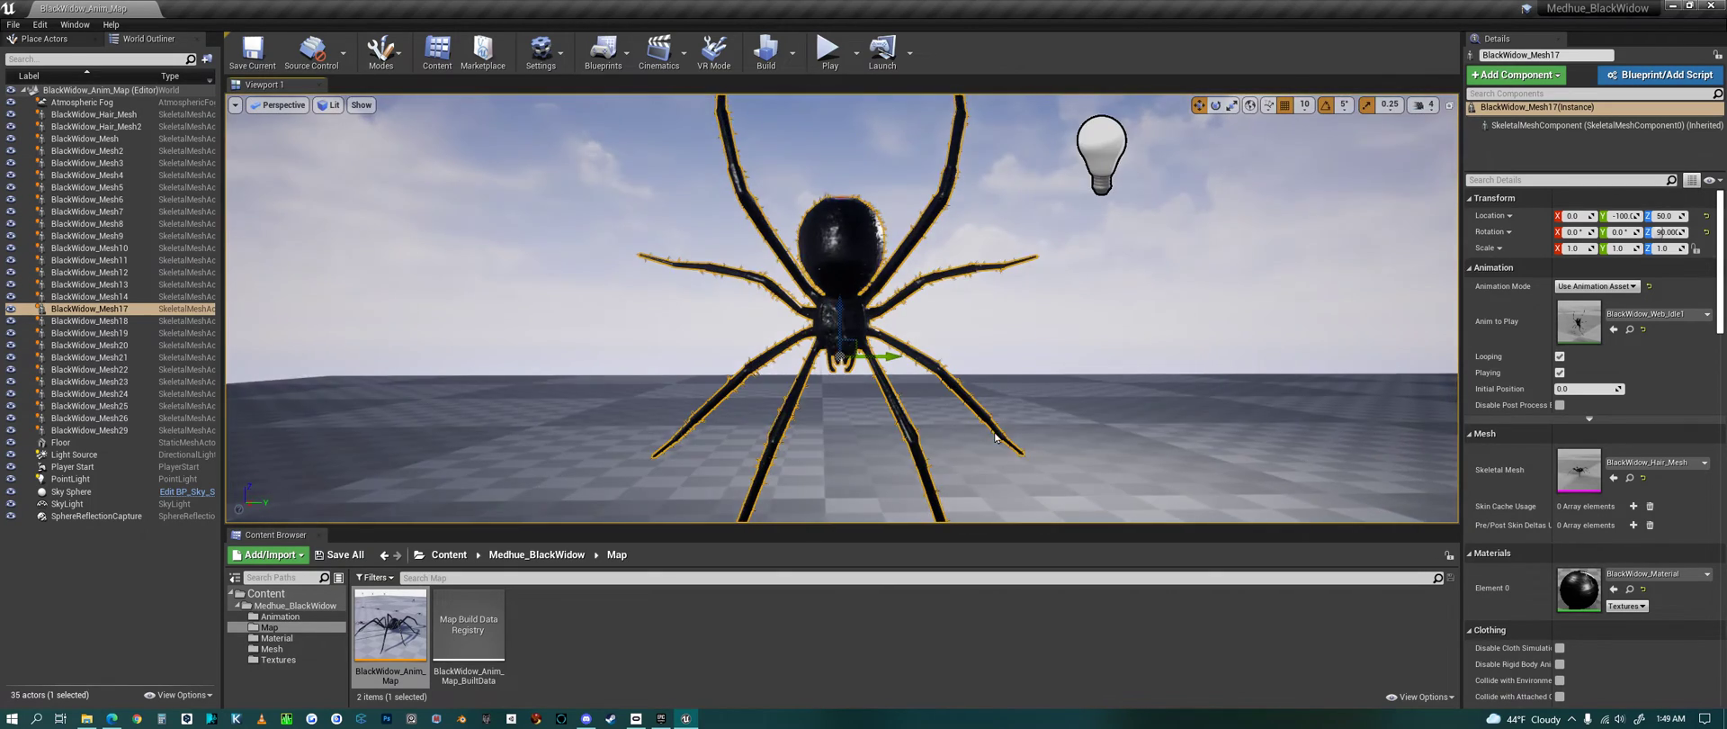
{"action": "right_click_drag", "start_coordinate": [995, 438], "coordinate": [833, 438], "text": "alt"}
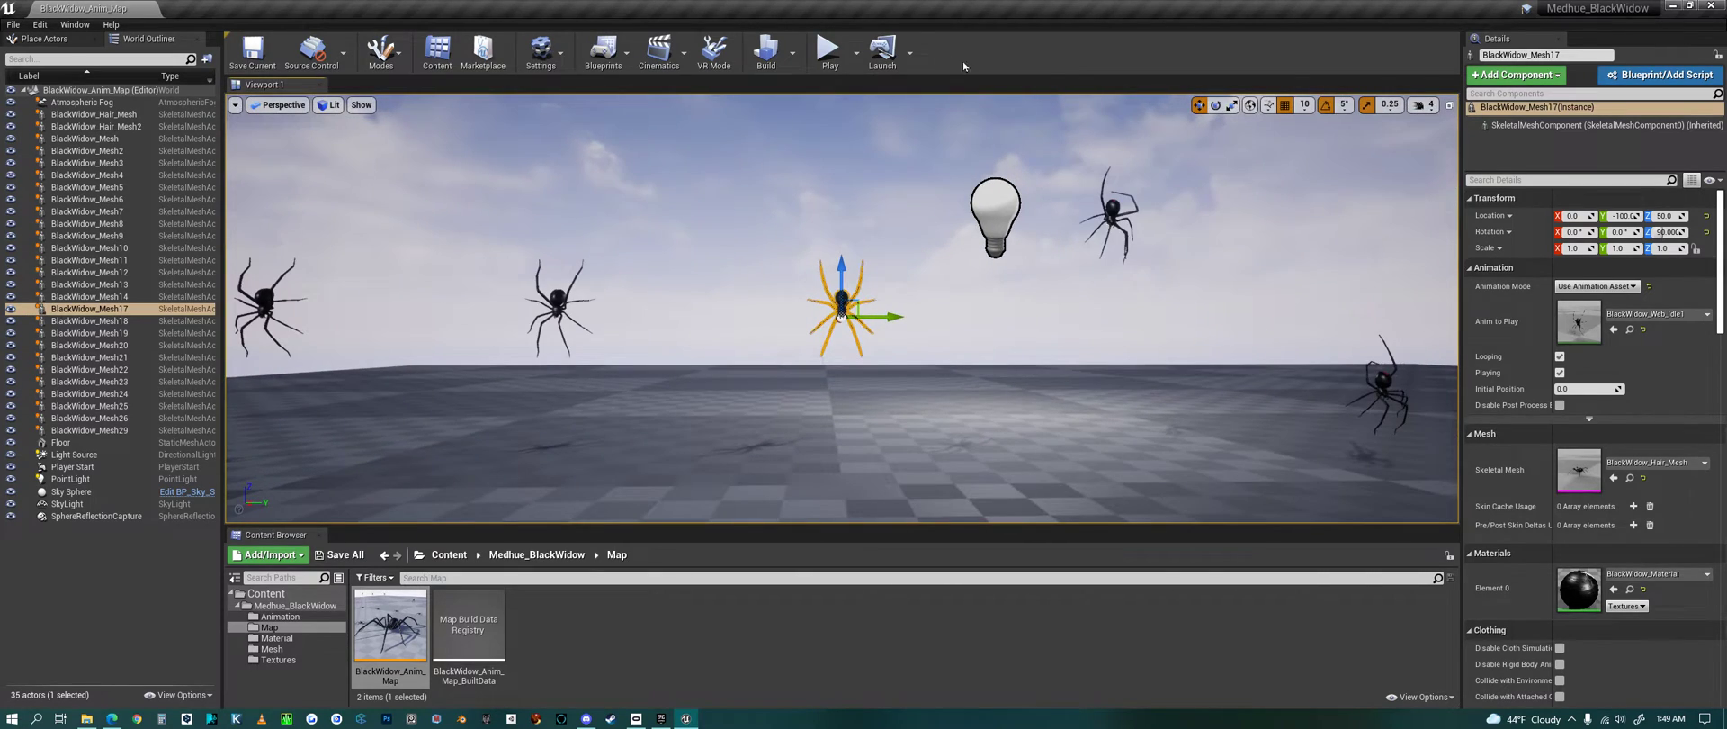
Step: Play the level in the viewport to watch the spider animations, and end the play session
{"action": "left_click", "coordinate": [830, 52]}
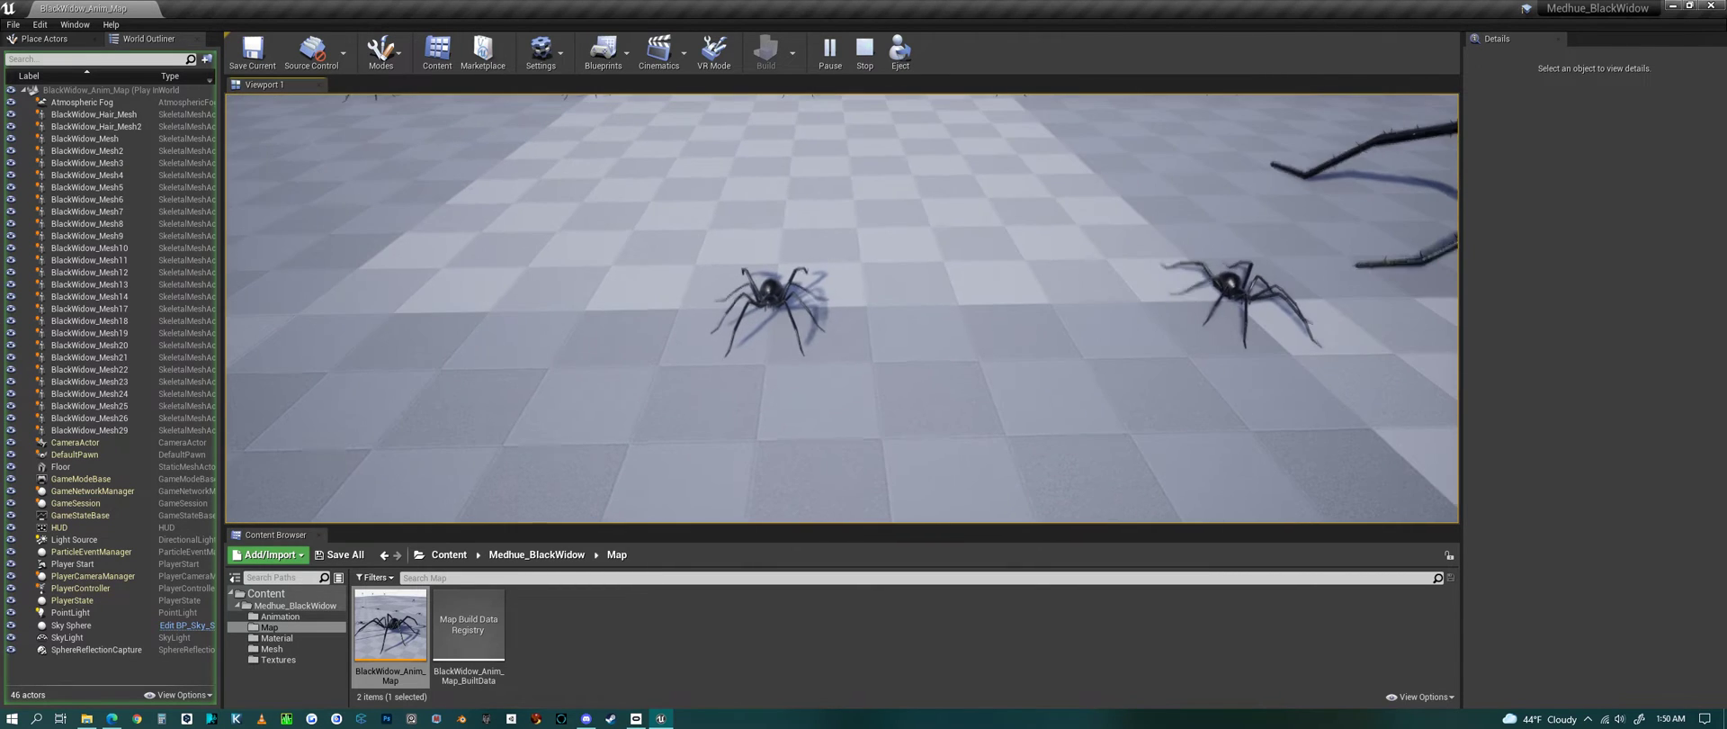
{"action": "key", "text": "Escape"}
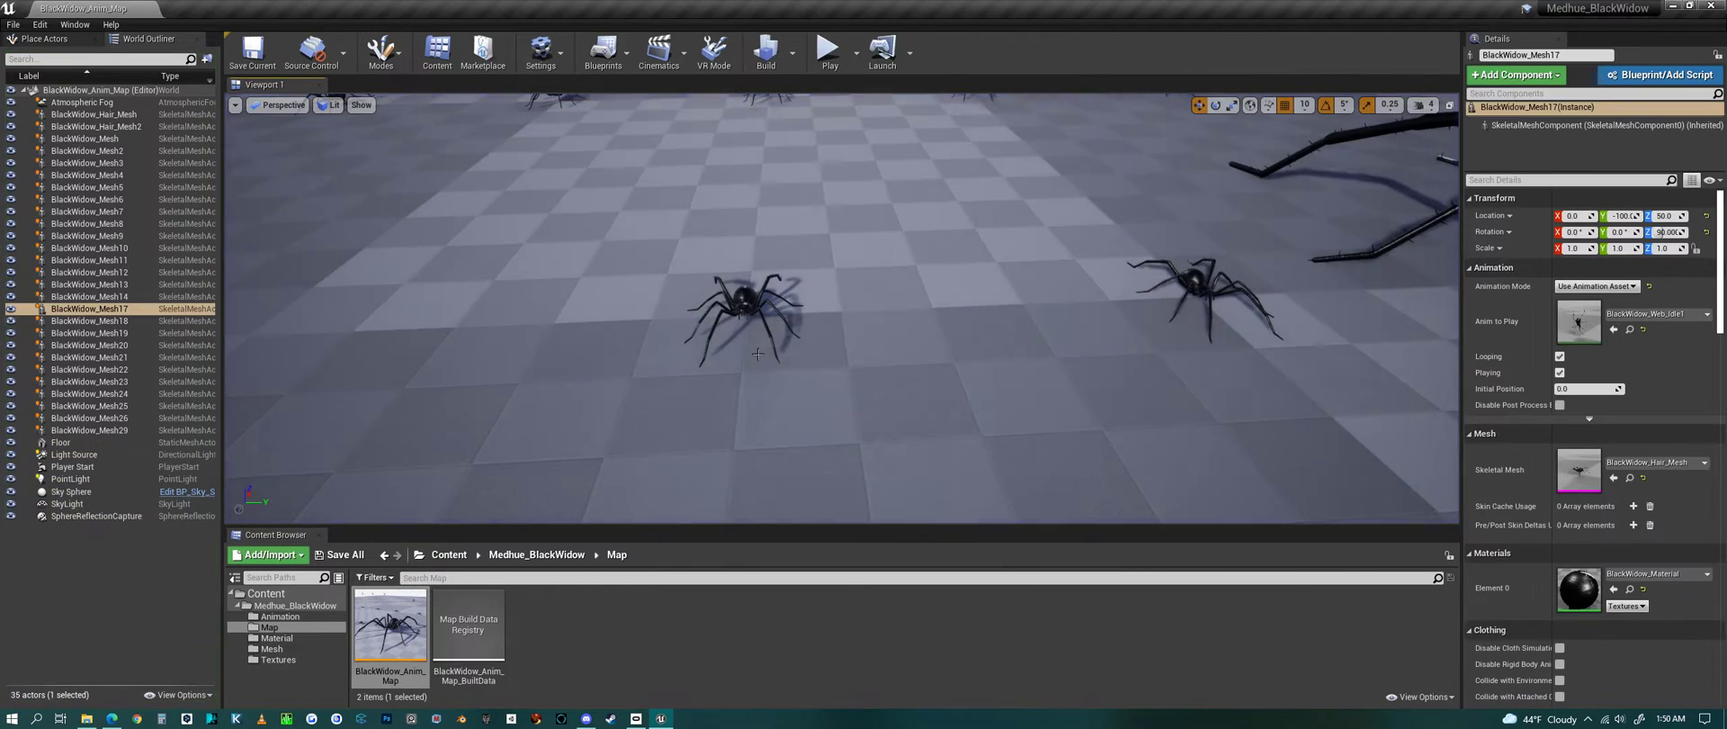
Step: Focus on the small hairless BlackWidow_Mesh spider and examine it up close
{"action": "left_click", "coordinate": [763, 324]}
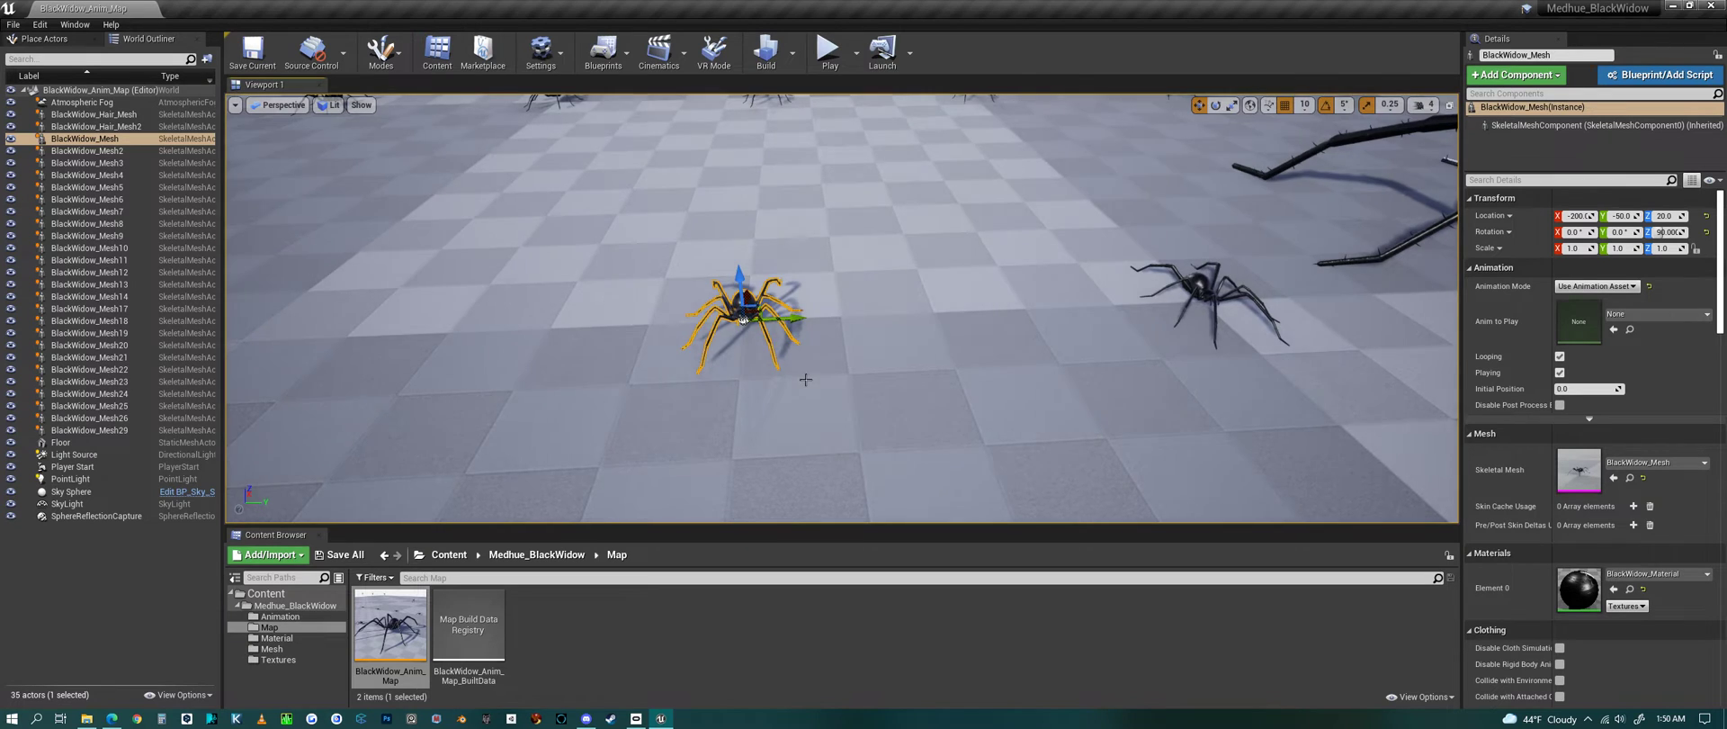
{"action": "key", "text": "f"}
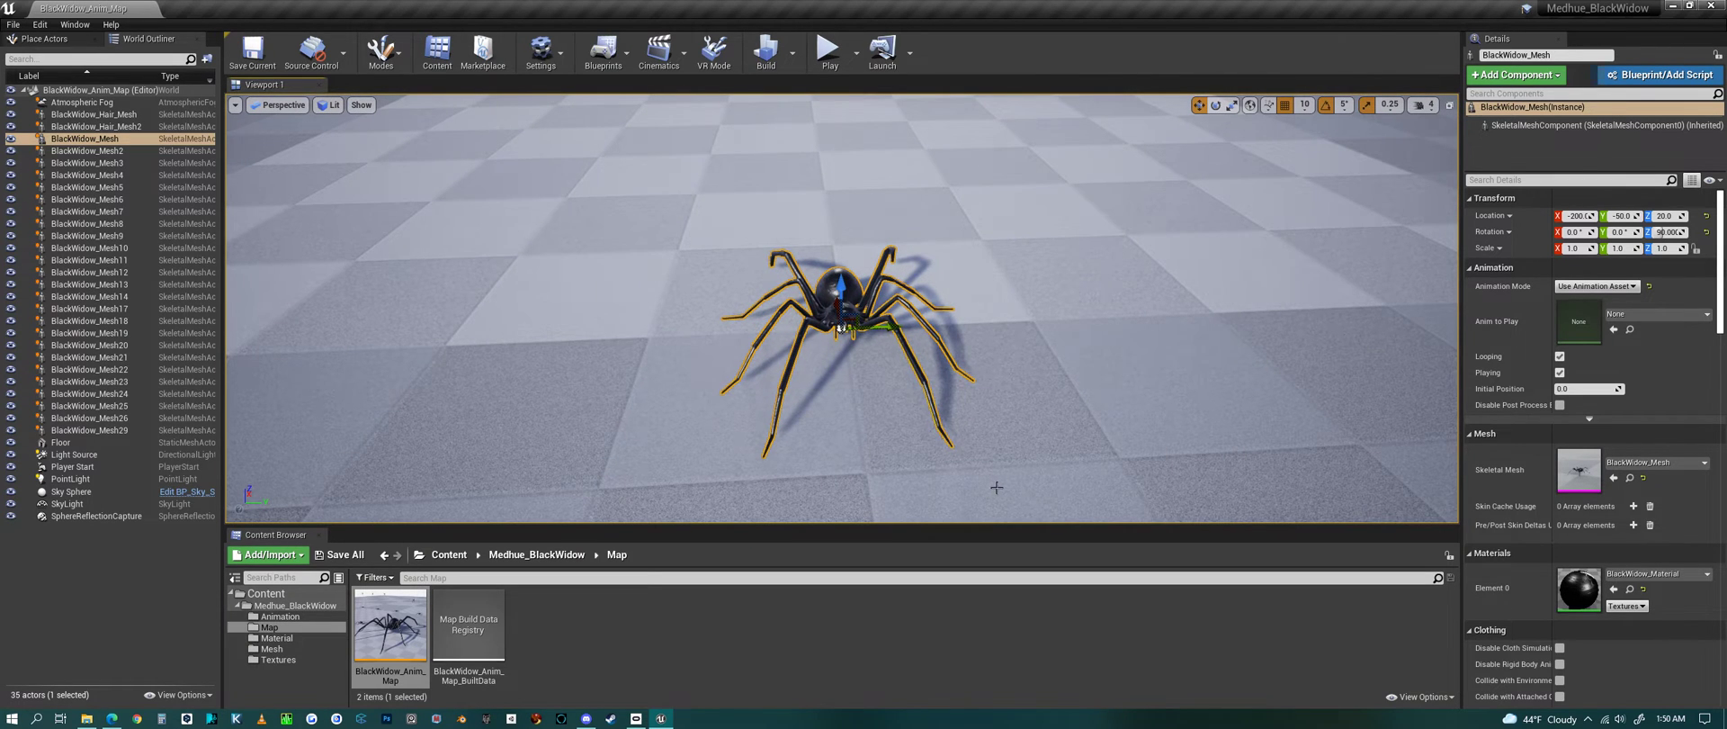
{"action": "right_click_drag", "start_coordinate": [1045, 419], "coordinate": [1081, 387], "text": "alt"}
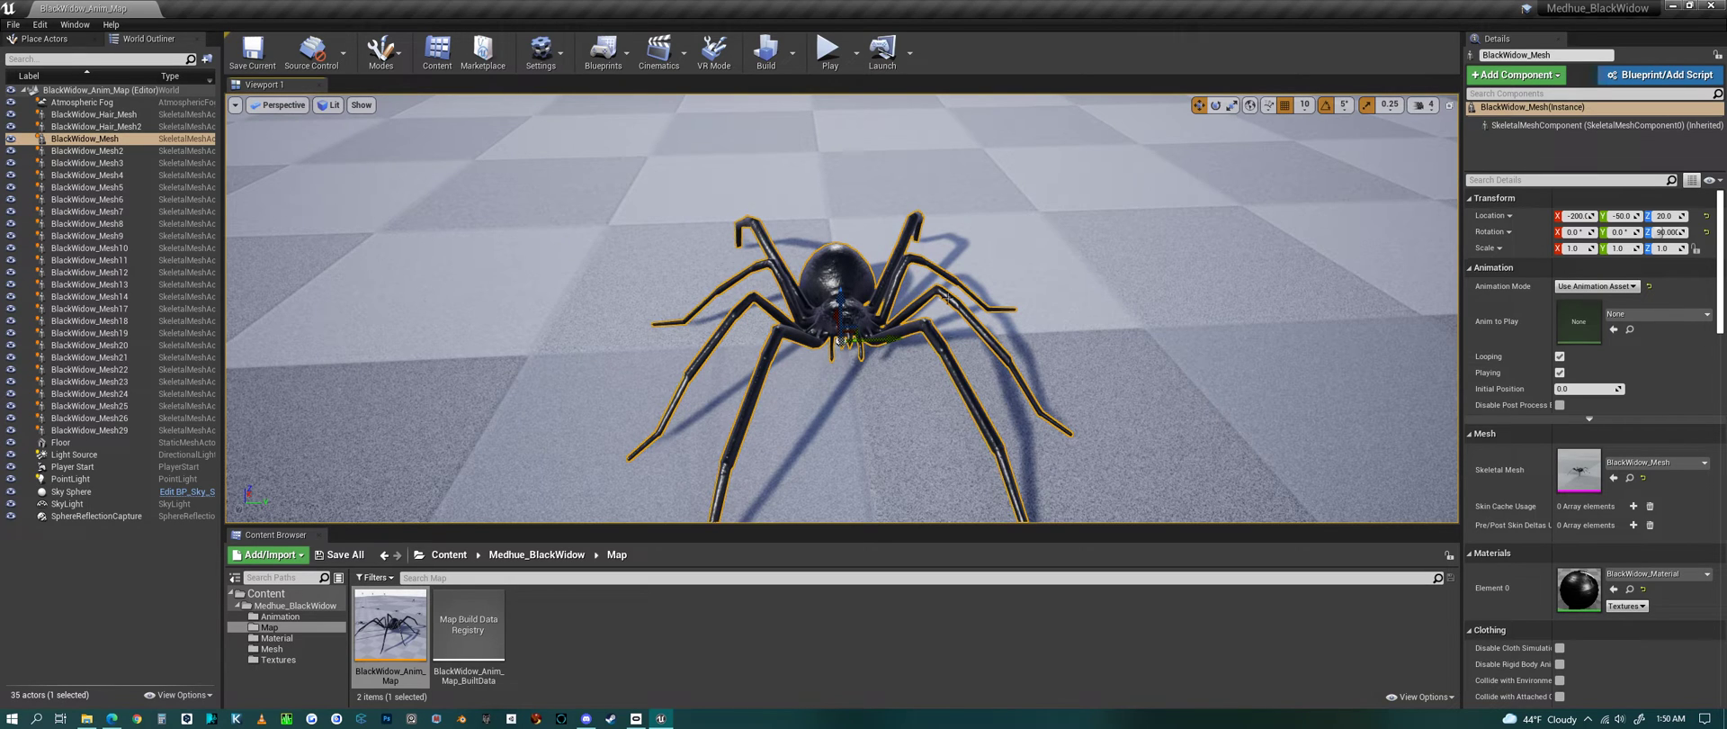
{"action": "scroll", "coordinate": [1137, 387], "scroll_direction": "down", "scroll_amount": 8}
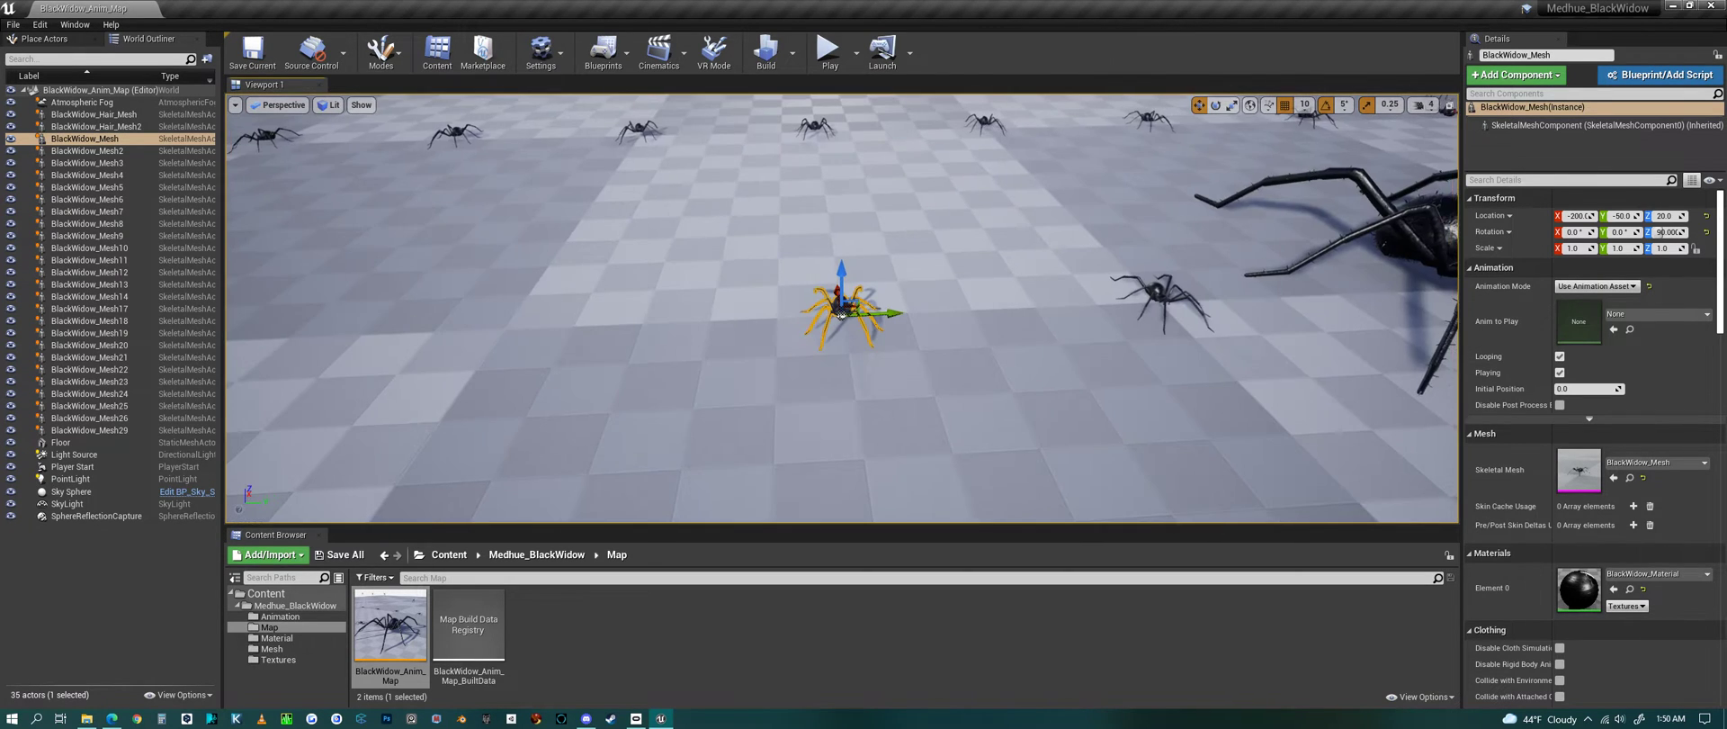
Step: Focus on the enlarged BlackWidow_Hair_Mesh2 spider and examine its body and leg hairs up close without the selection outline
{"action": "left_click", "coordinate": [1414, 290]}
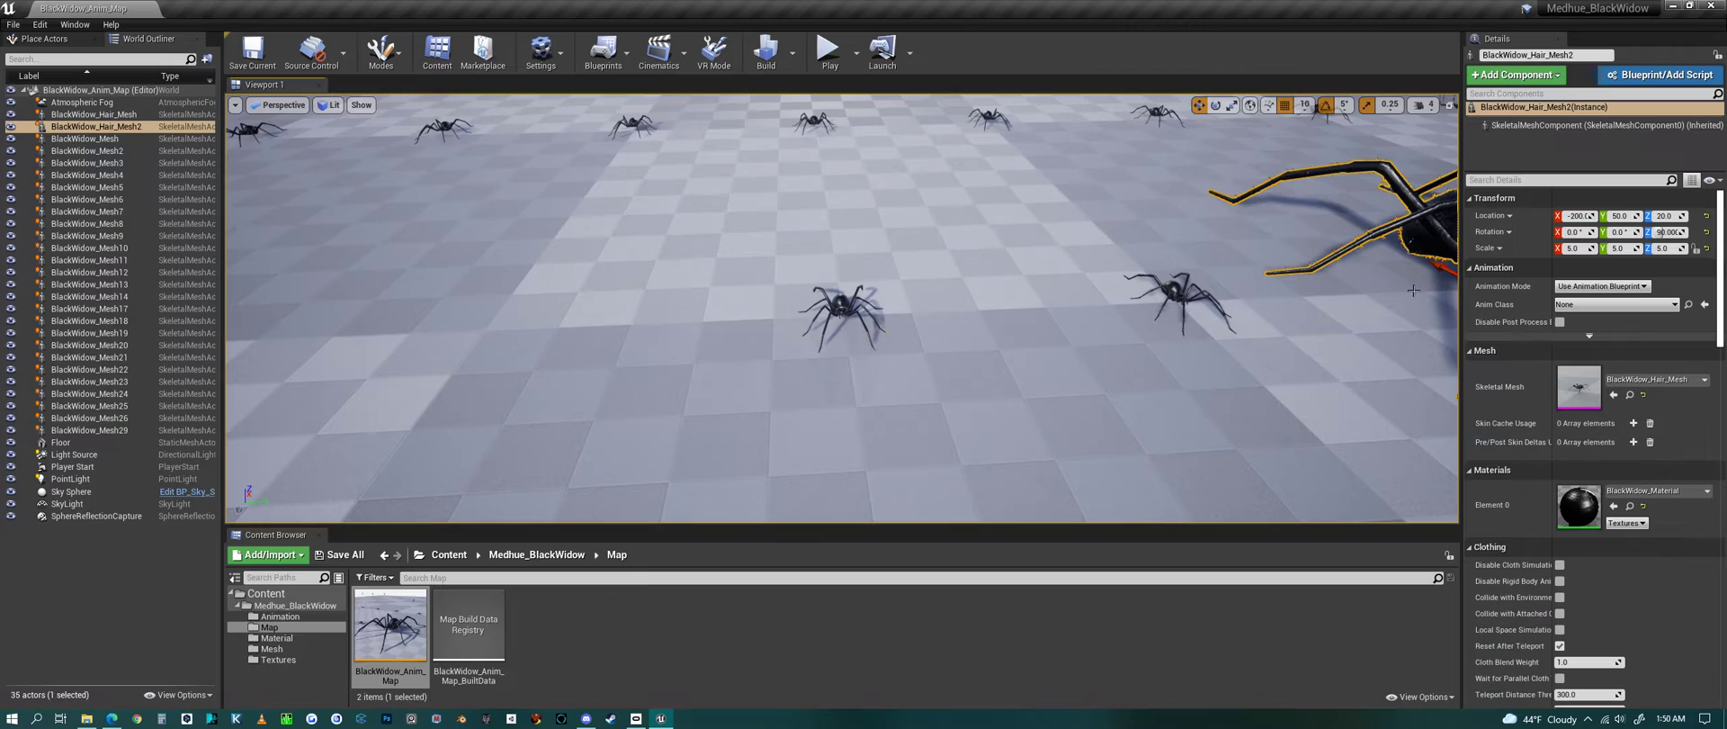
{"action": "key", "text": "f"}
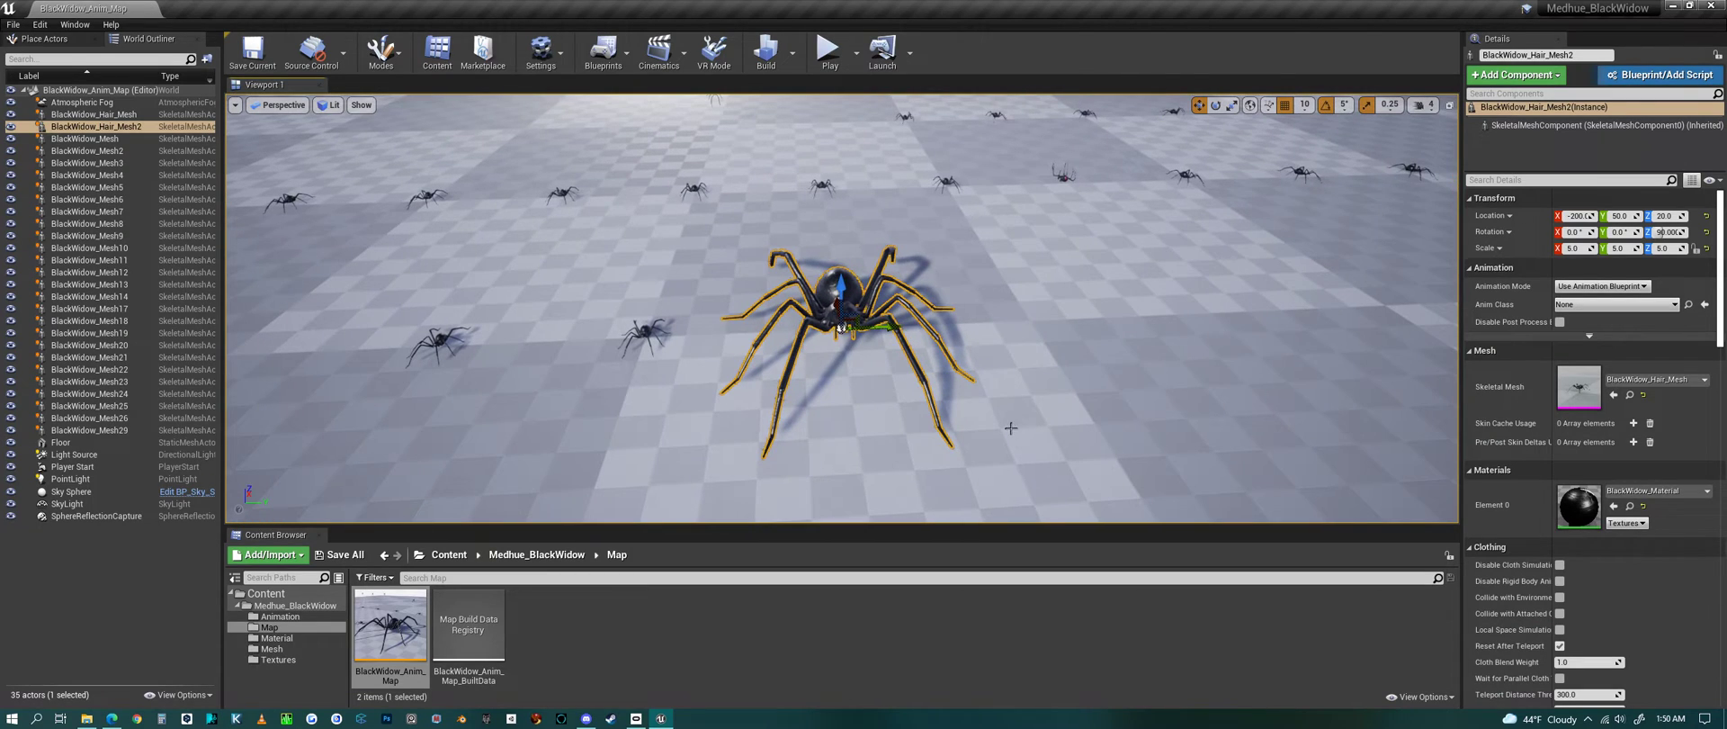
{"action": "scroll", "coordinate": [842, 327], "scroll_direction": "up", "scroll_amount": 10}
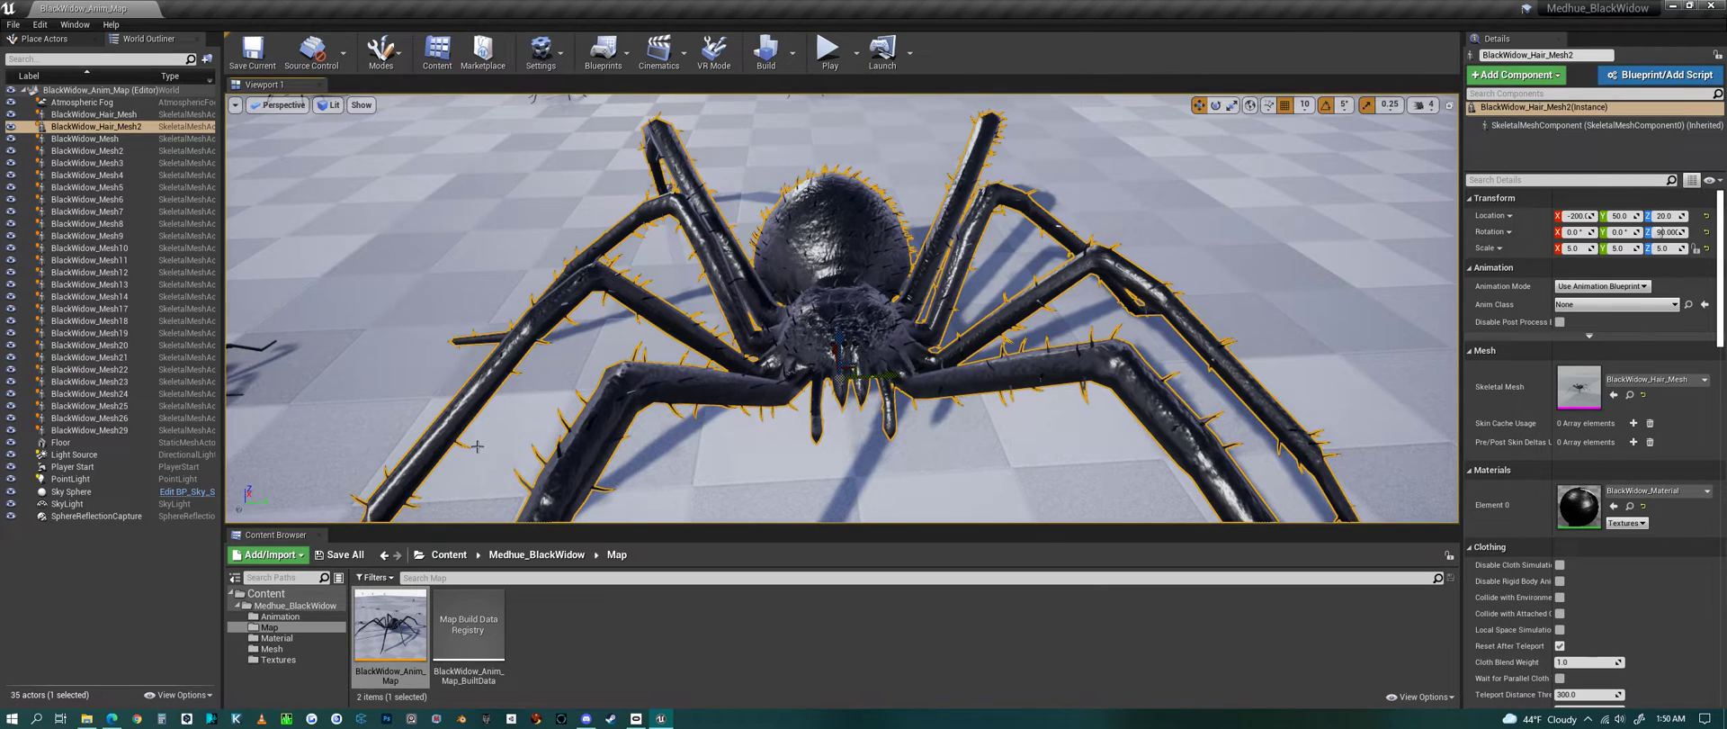
{"action": "left_click", "coordinate": [123, 612]}
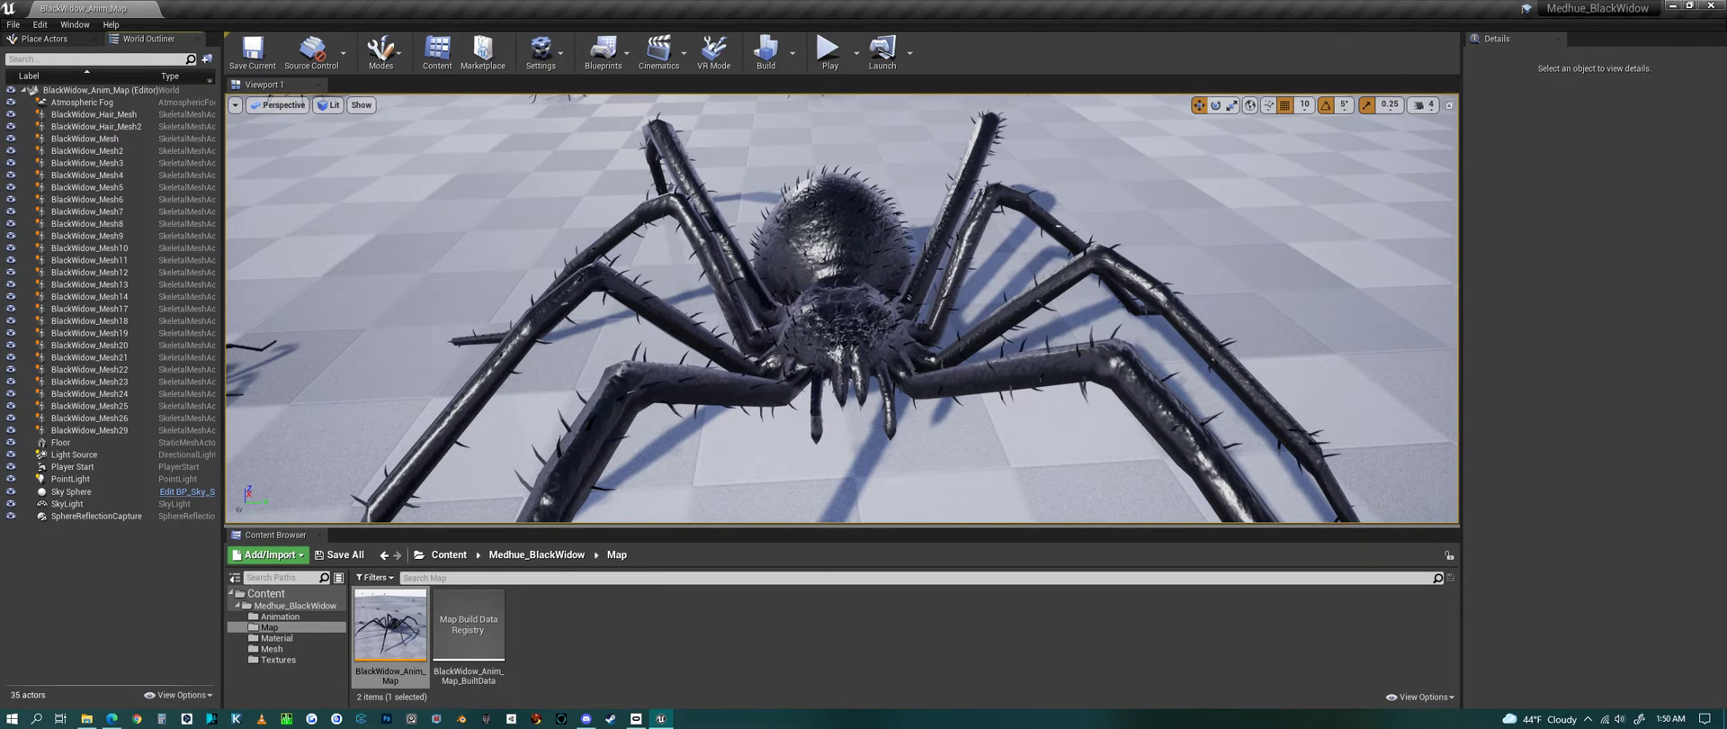
{"action": "scroll", "coordinate": [842, 308], "scroll_direction": "down", "scroll_amount": 10}
{"action": "scroll", "coordinate": [737, 466], "scroll_direction": "down", "scroll_amount": 3}
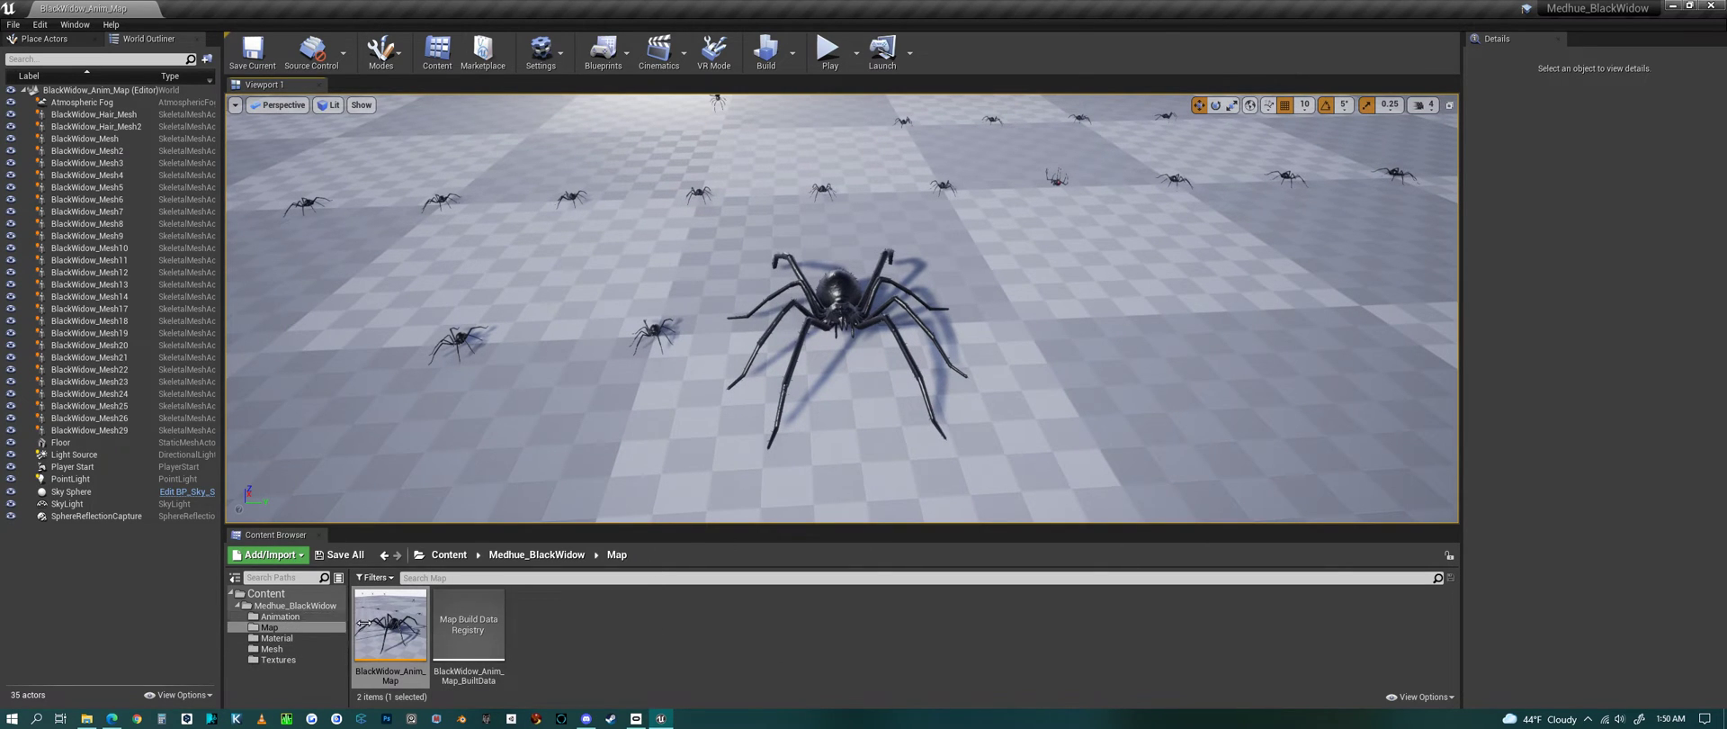
Step: Go up to the Medhue_BlackWidow folder and view the contents of its Material folder
{"action": "left_click", "coordinate": [538, 554]}
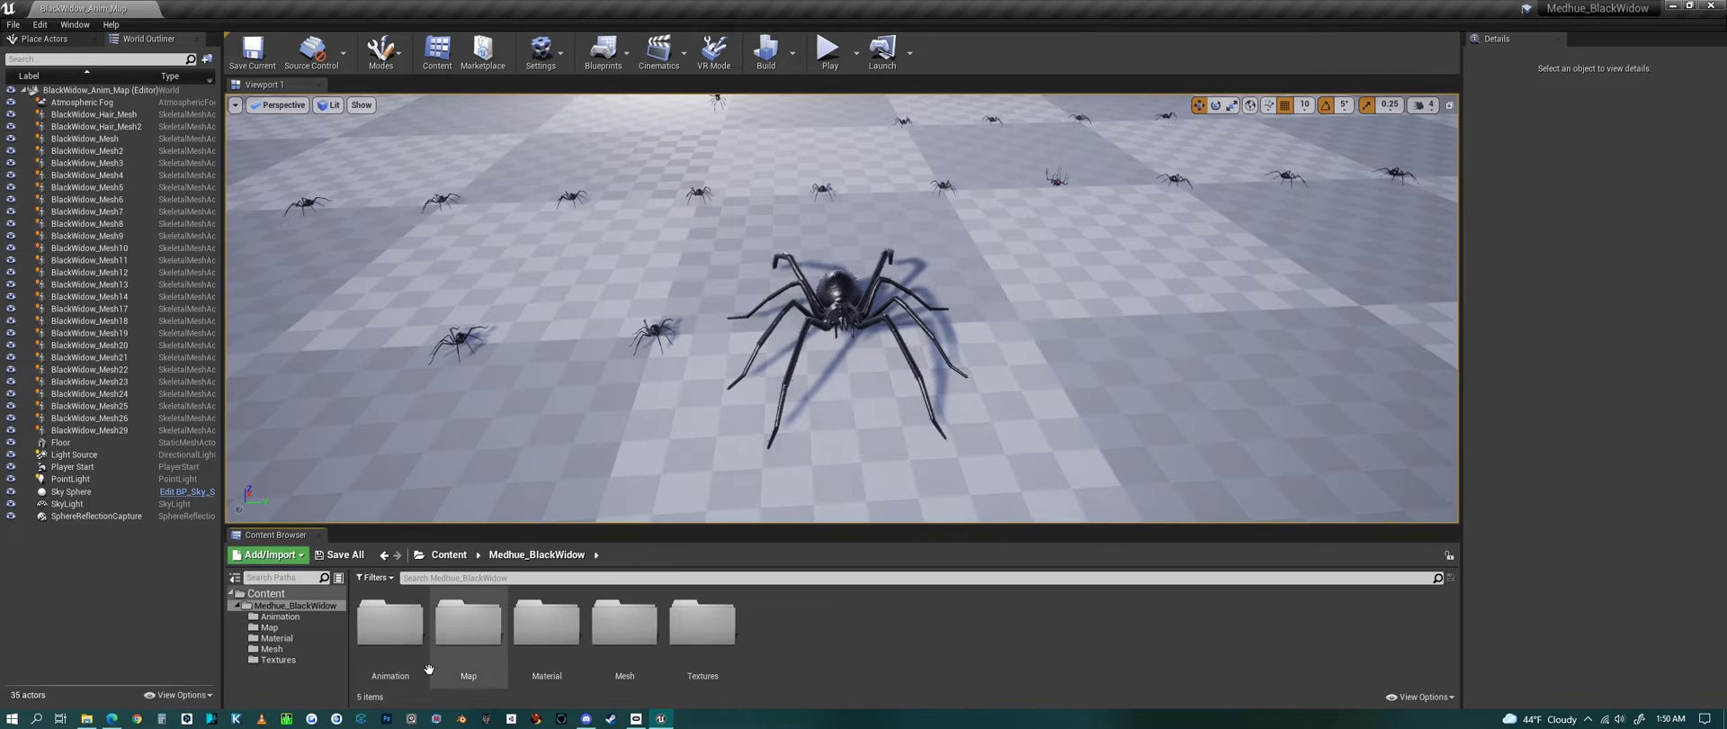
{"action": "left_click", "coordinate": [403, 654]}
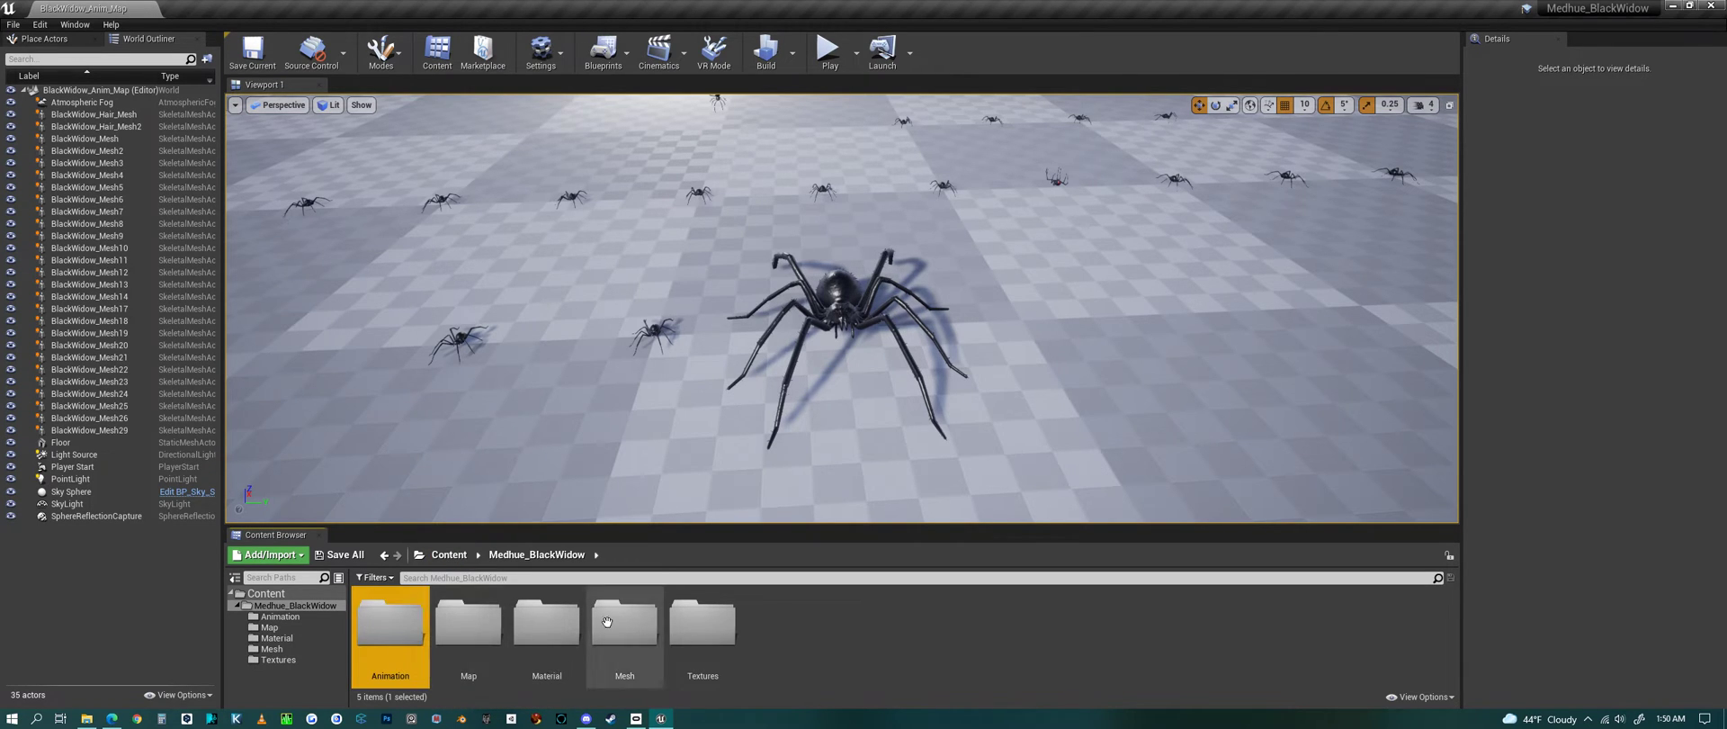
{"action": "double_click", "coordinate": [572, 654]}
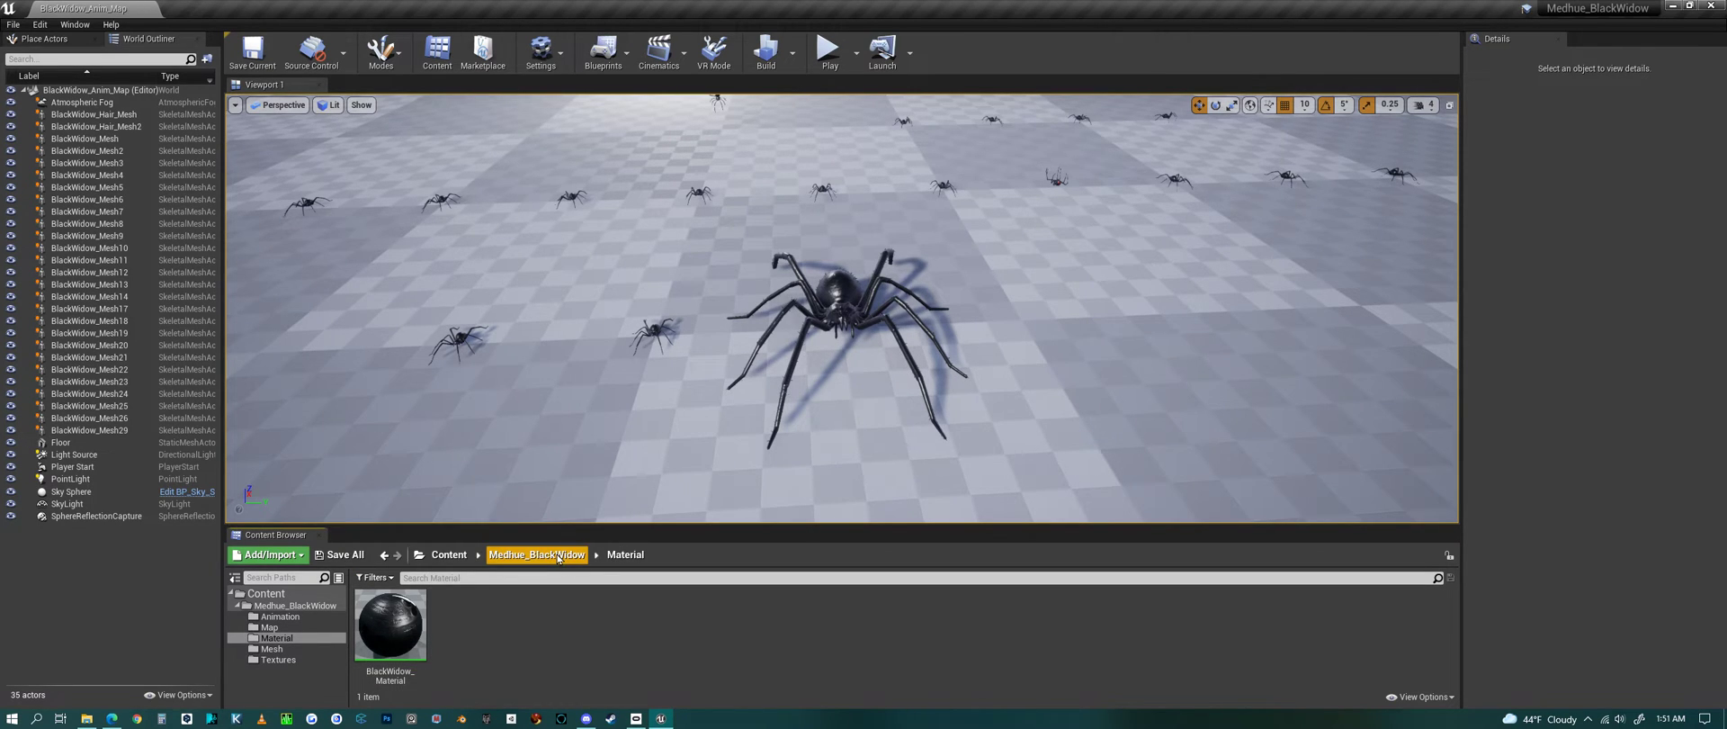
Step: View the BlackWidow_Hair_Mesh asset from the Mesh folder in its editor, and close it
{"action": "left_click", "coordinate": [559, 557]}
{"action": "double_click", "coordinate": [625, 641]}
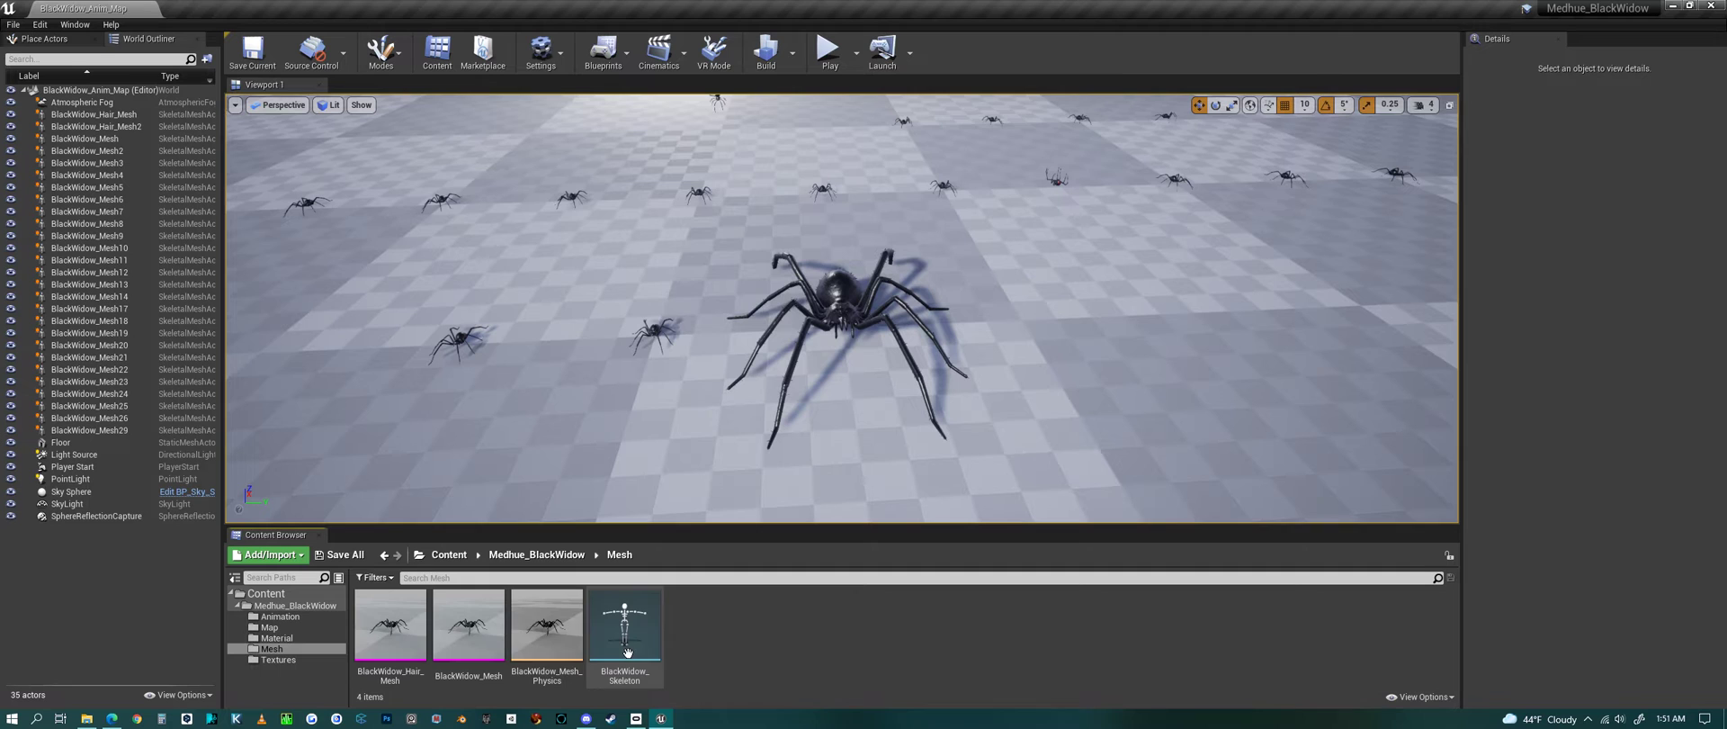
{"action": "double_click", "coordinate": [408, 629]}
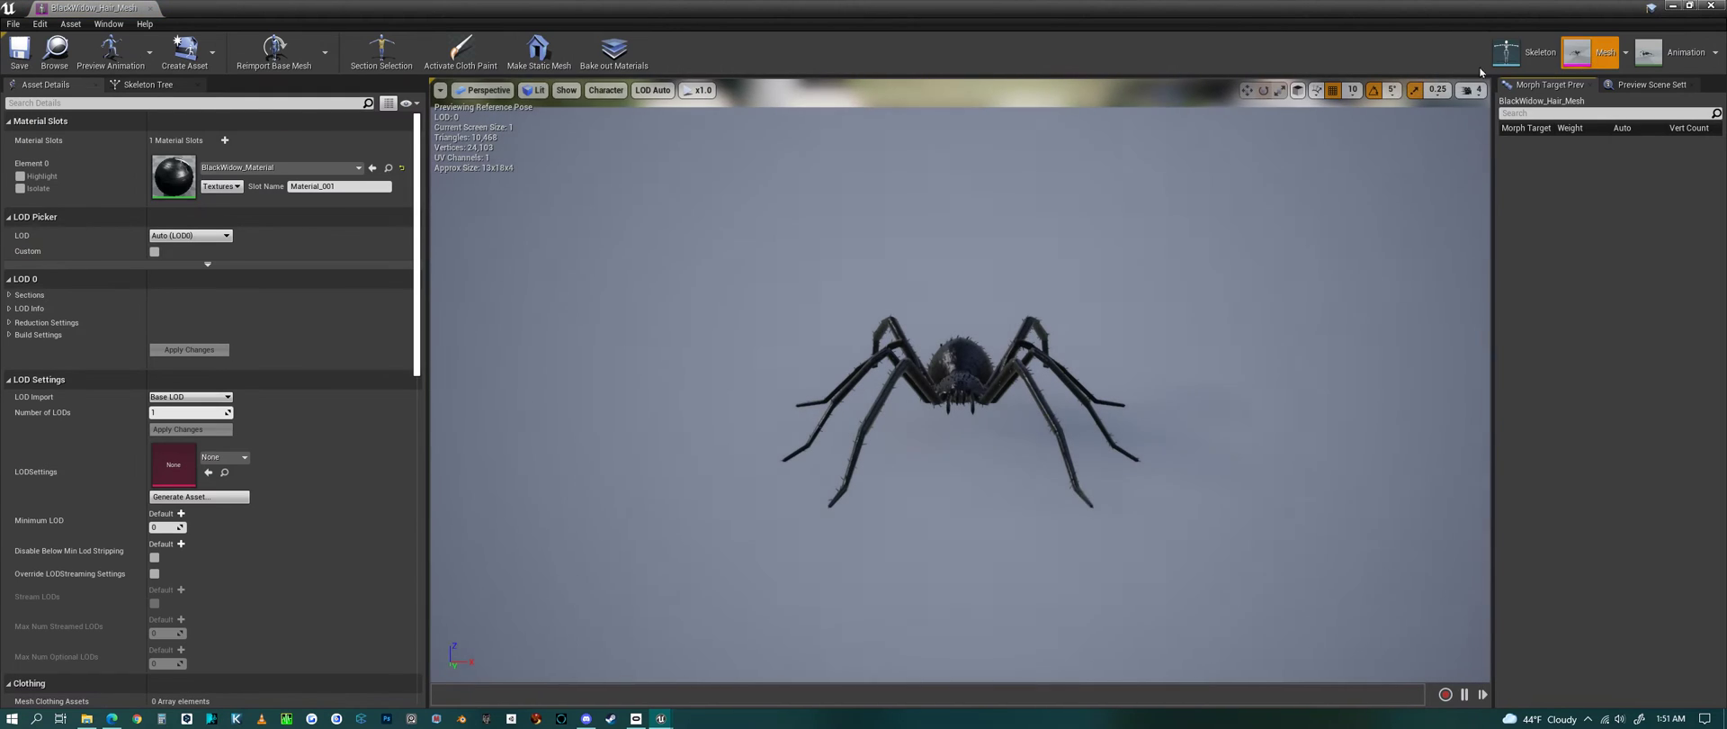
{"action": "left_click", "coordinate": [1712, 7]}
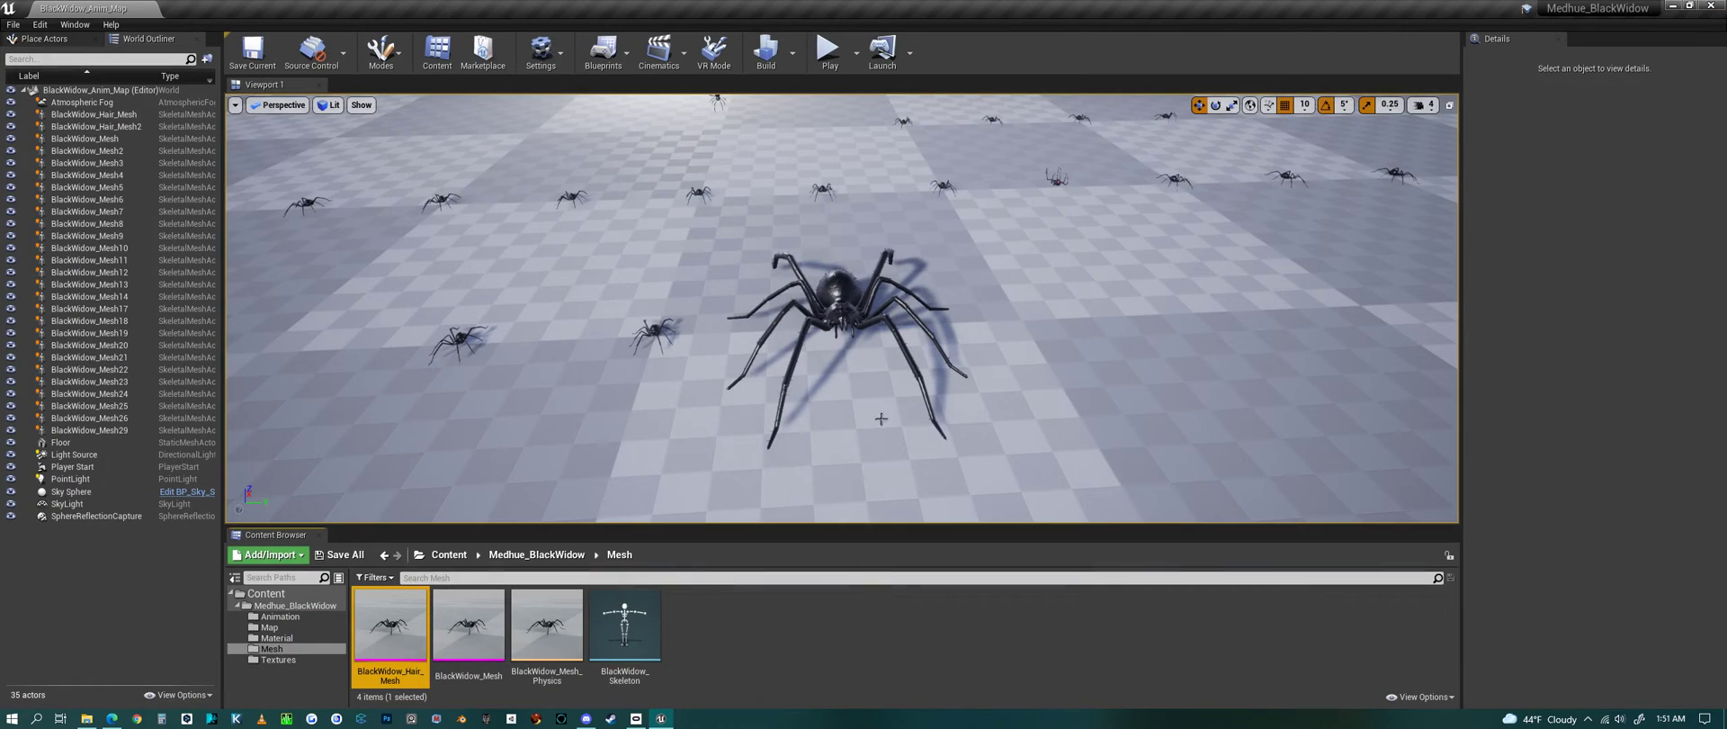
Step: Simulate the BlackWidow_Mesh_Physics asset and pull the spider's body around to test its ragdoll, closing the asset when done
{"action": "left_click", "coordinate": [474, 630]}
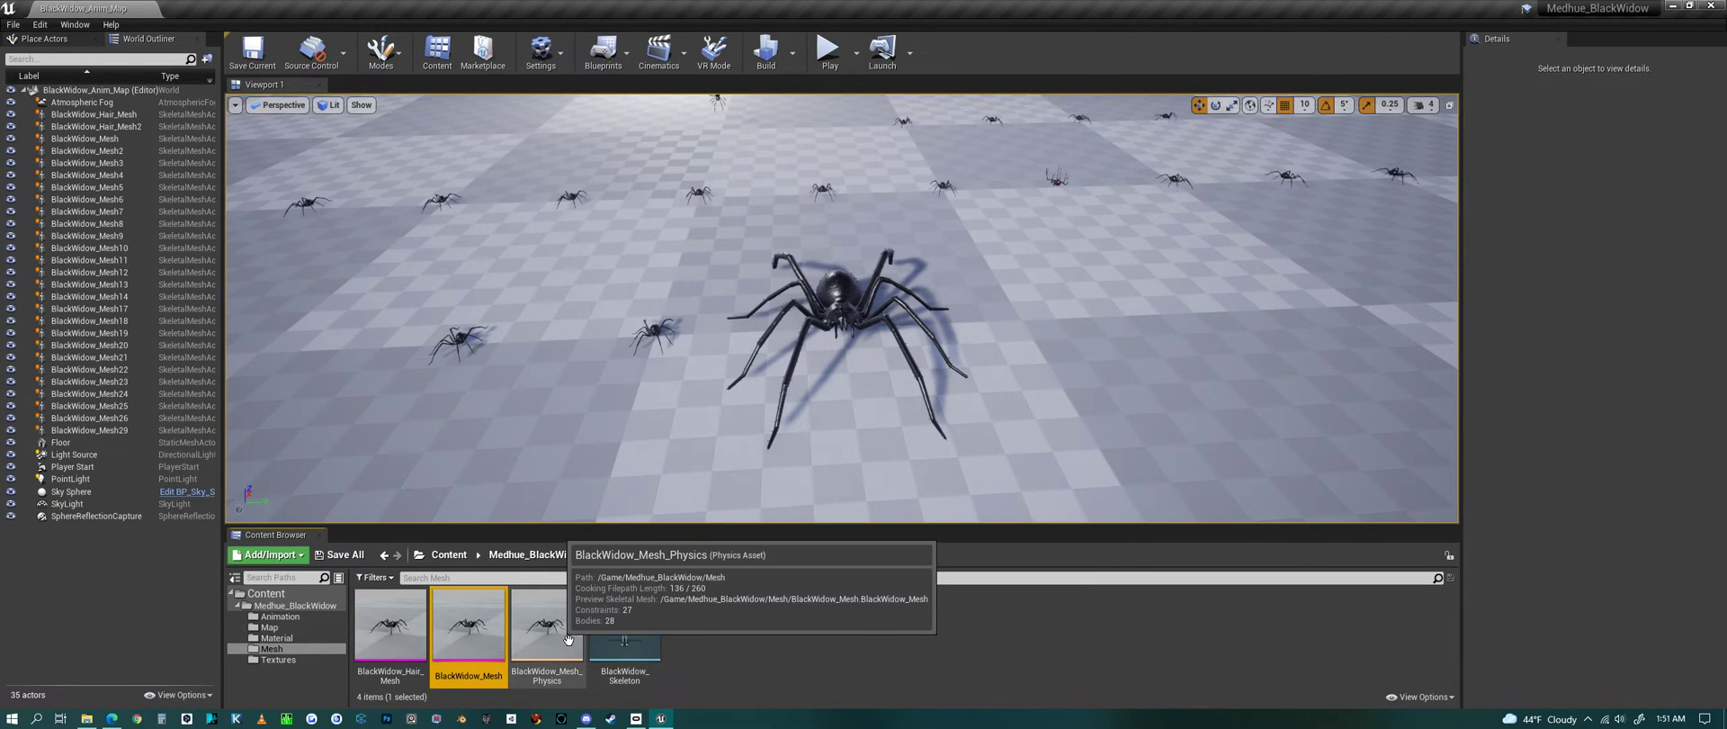
{"action": "double_click", "coordinate": [568, 638]}
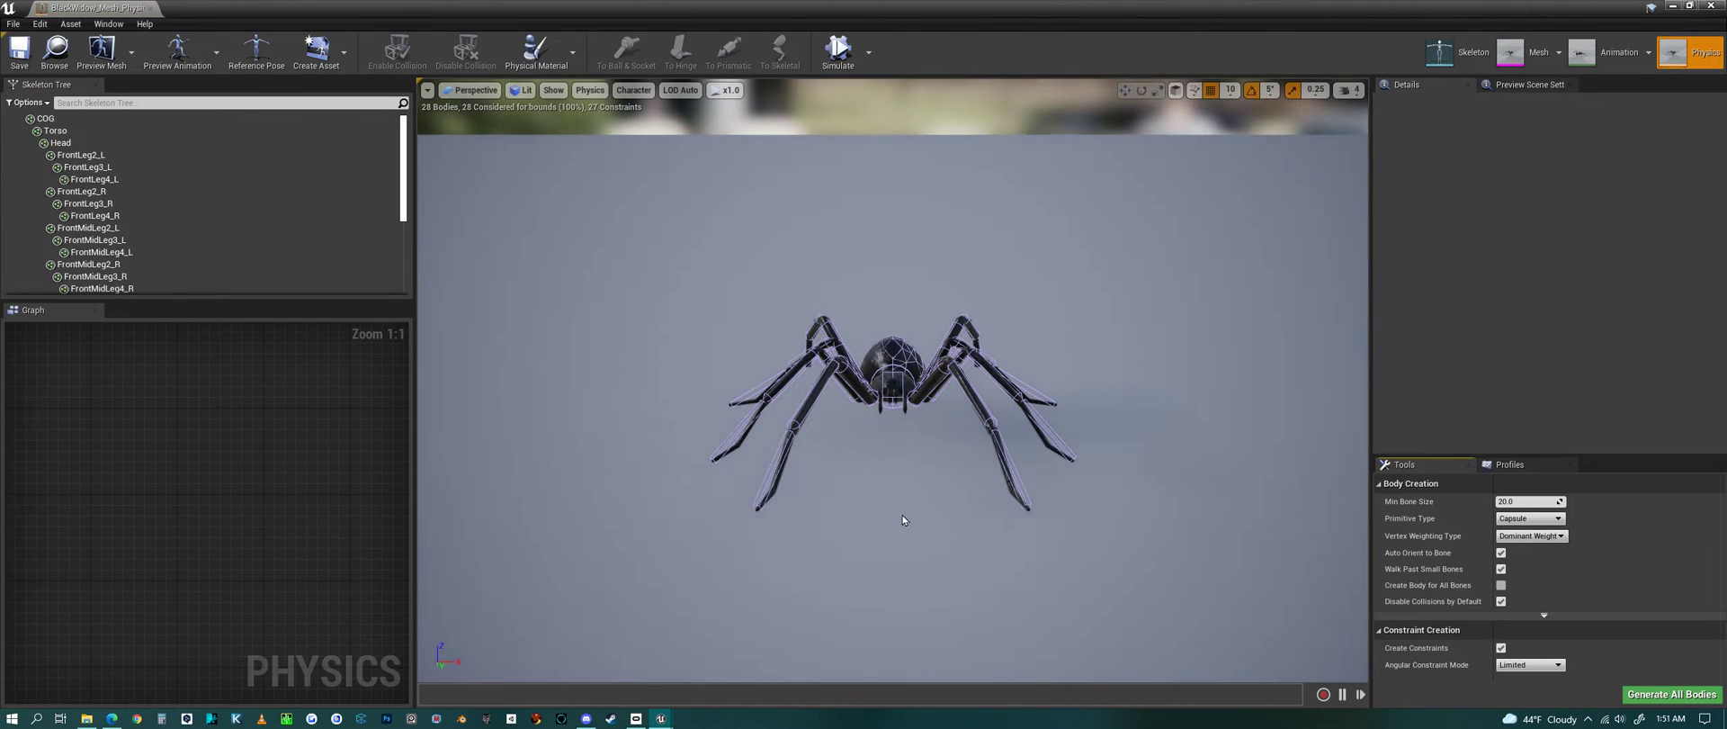
{"action": "left_click", "coordinate": [839, 53]}
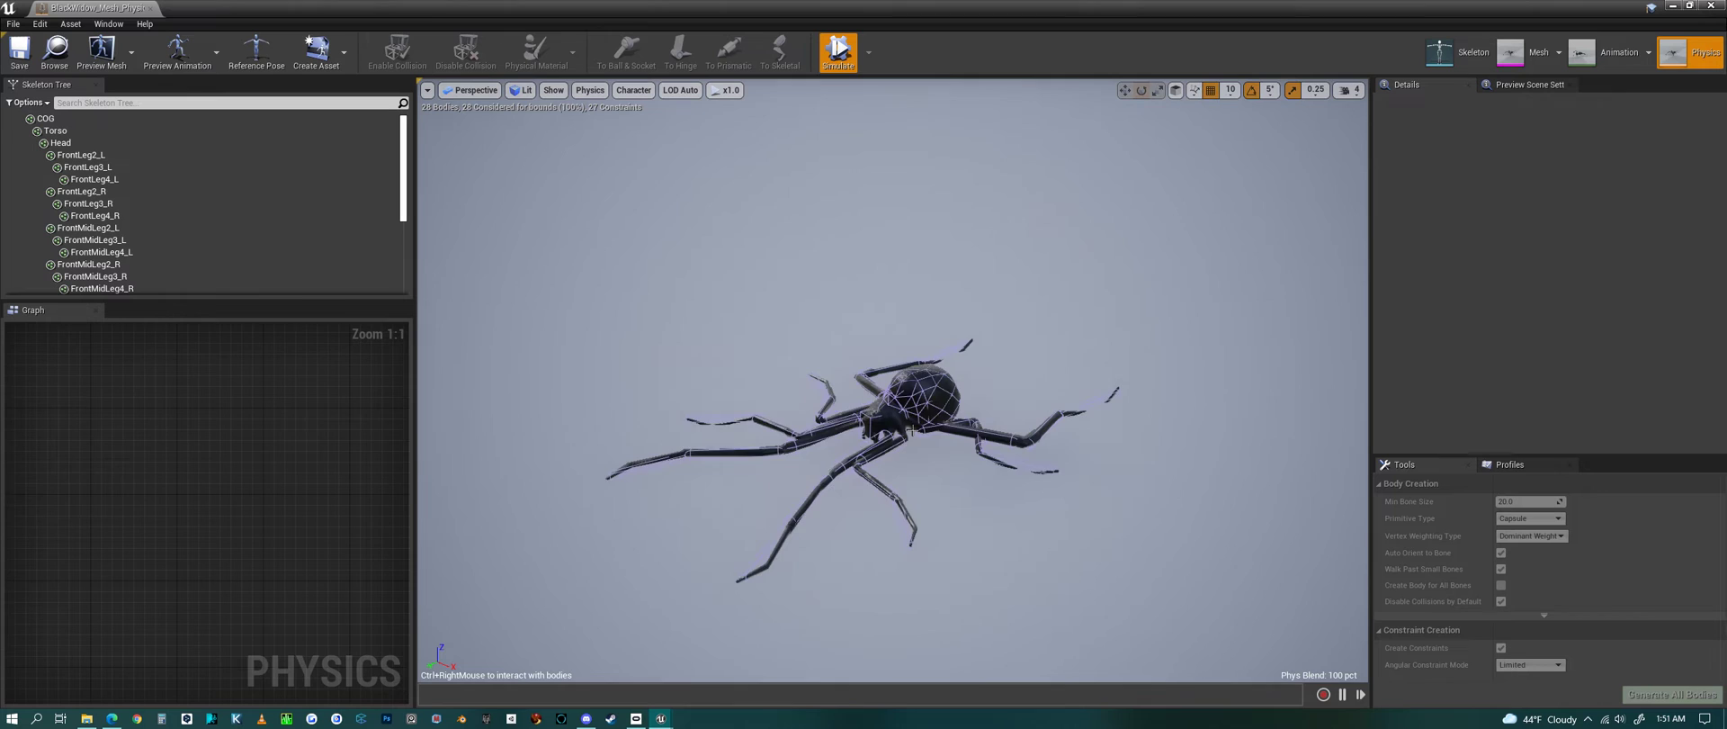
{"action": "right_click_drag", "start_coordinate": [912, 430], "coordinate": [1338, 7], "text": "ctrl"}
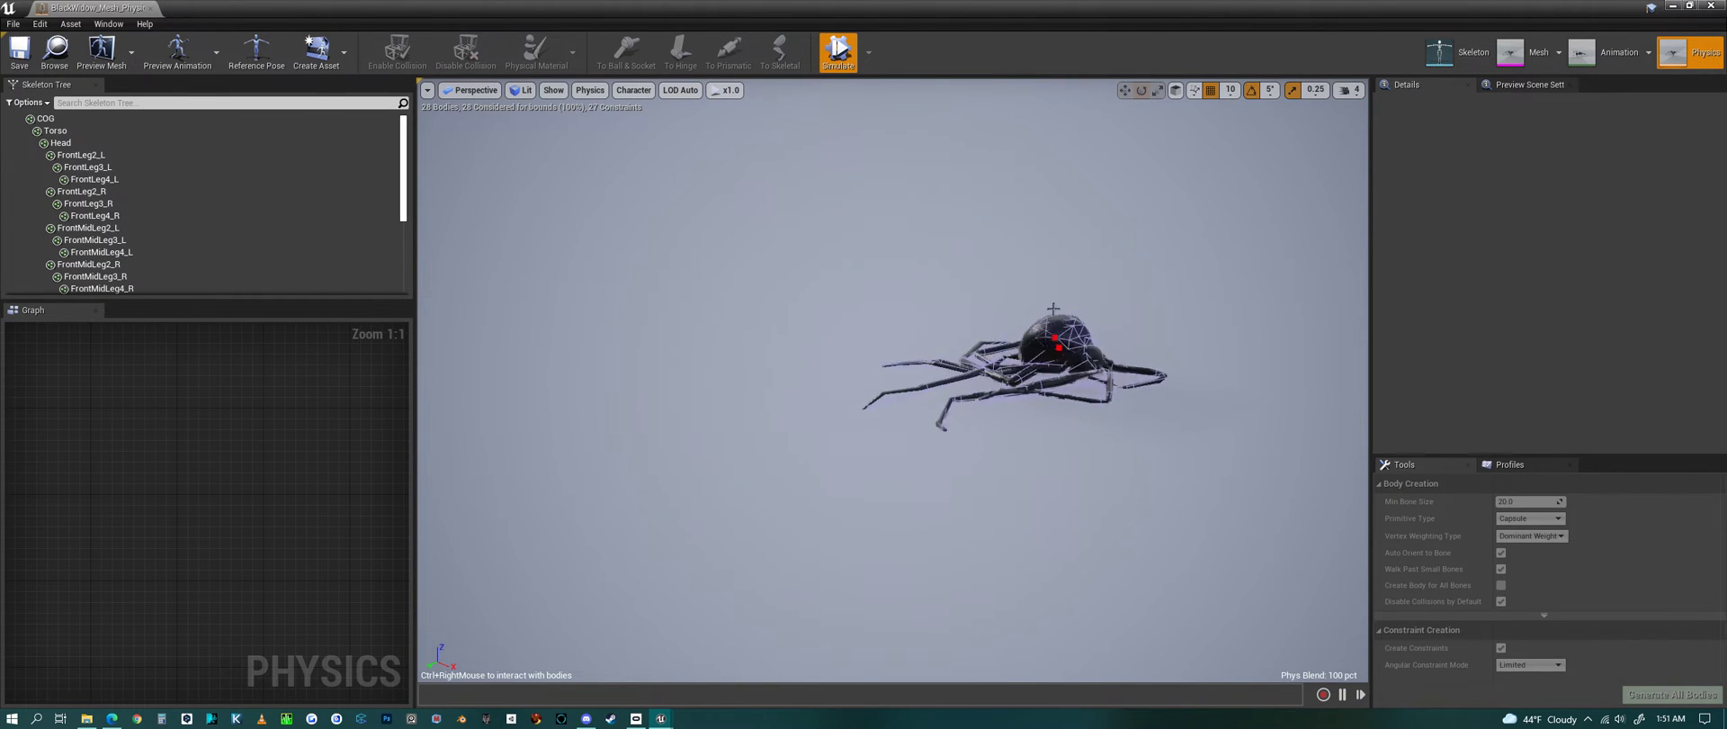
{"action": "right_click_drag", "start_coordinate": [1053, 308], "coordinate": [815, 157], "text": "ctrl"}
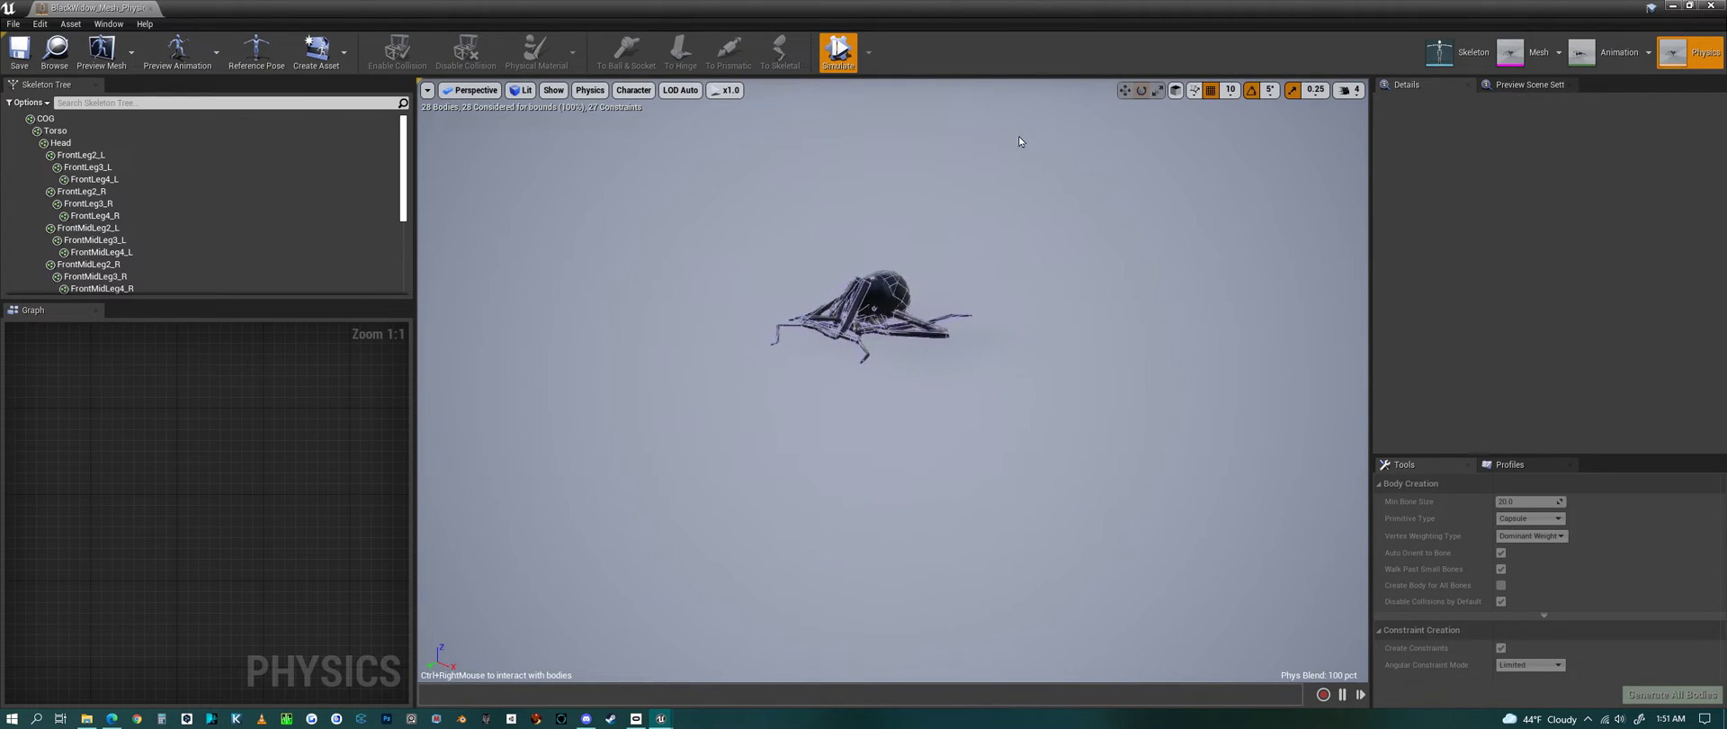
{"action": "left_click", "coordinate": [837, 50]}
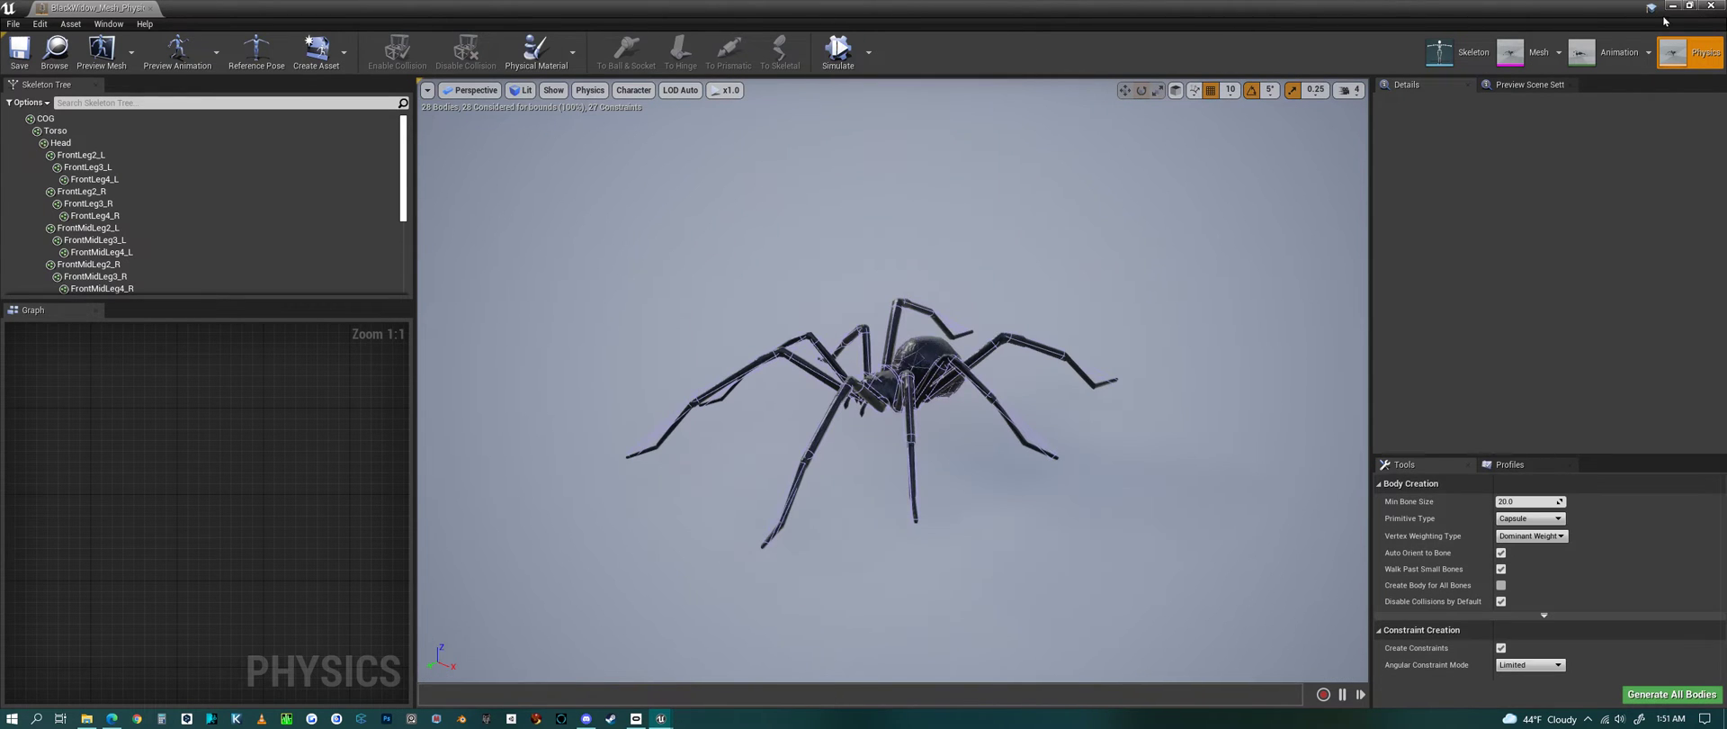
{"action": "left_click", "coordinate": [1708, 7]}
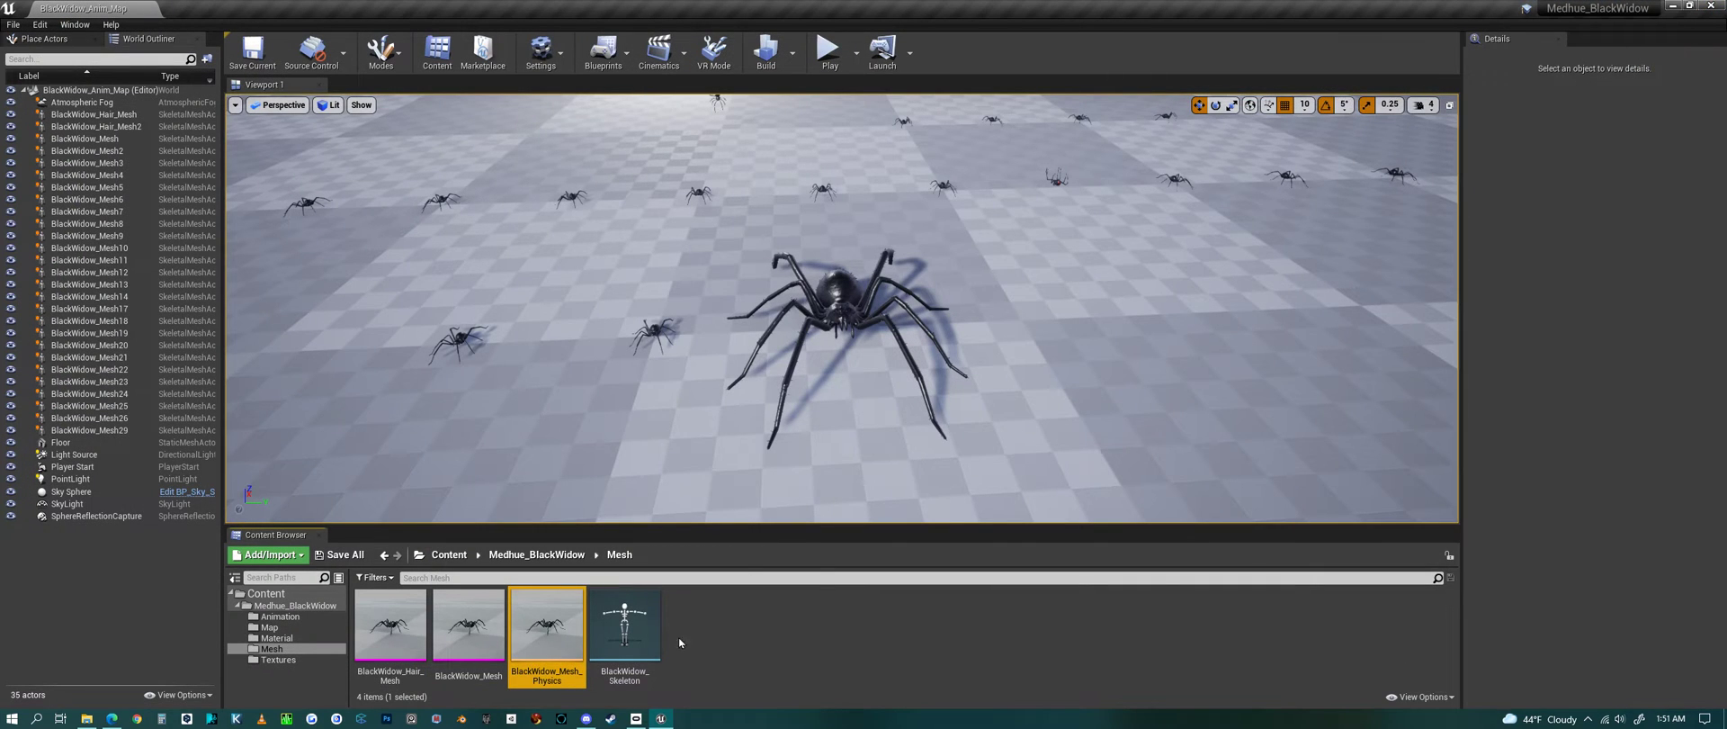
Step: Point out the BlackWidow_Skeleton asset by selecting it, and return to the Medhue_BlackWidow folder
{"action": "left_click", "coordinate": [627, 664]}
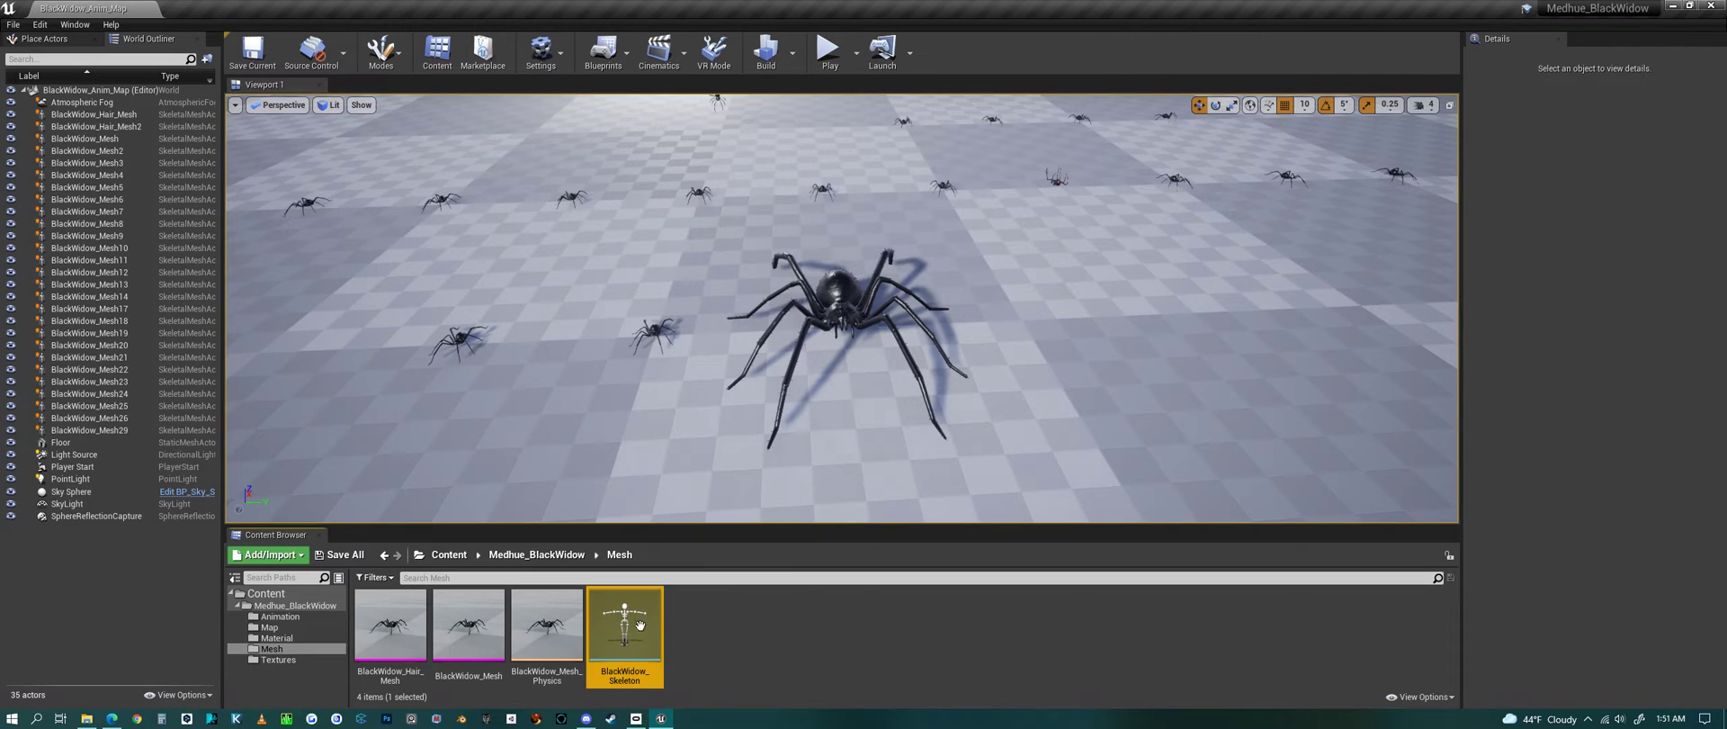
{"action": "left_click", "coordinate": [567, 555]}
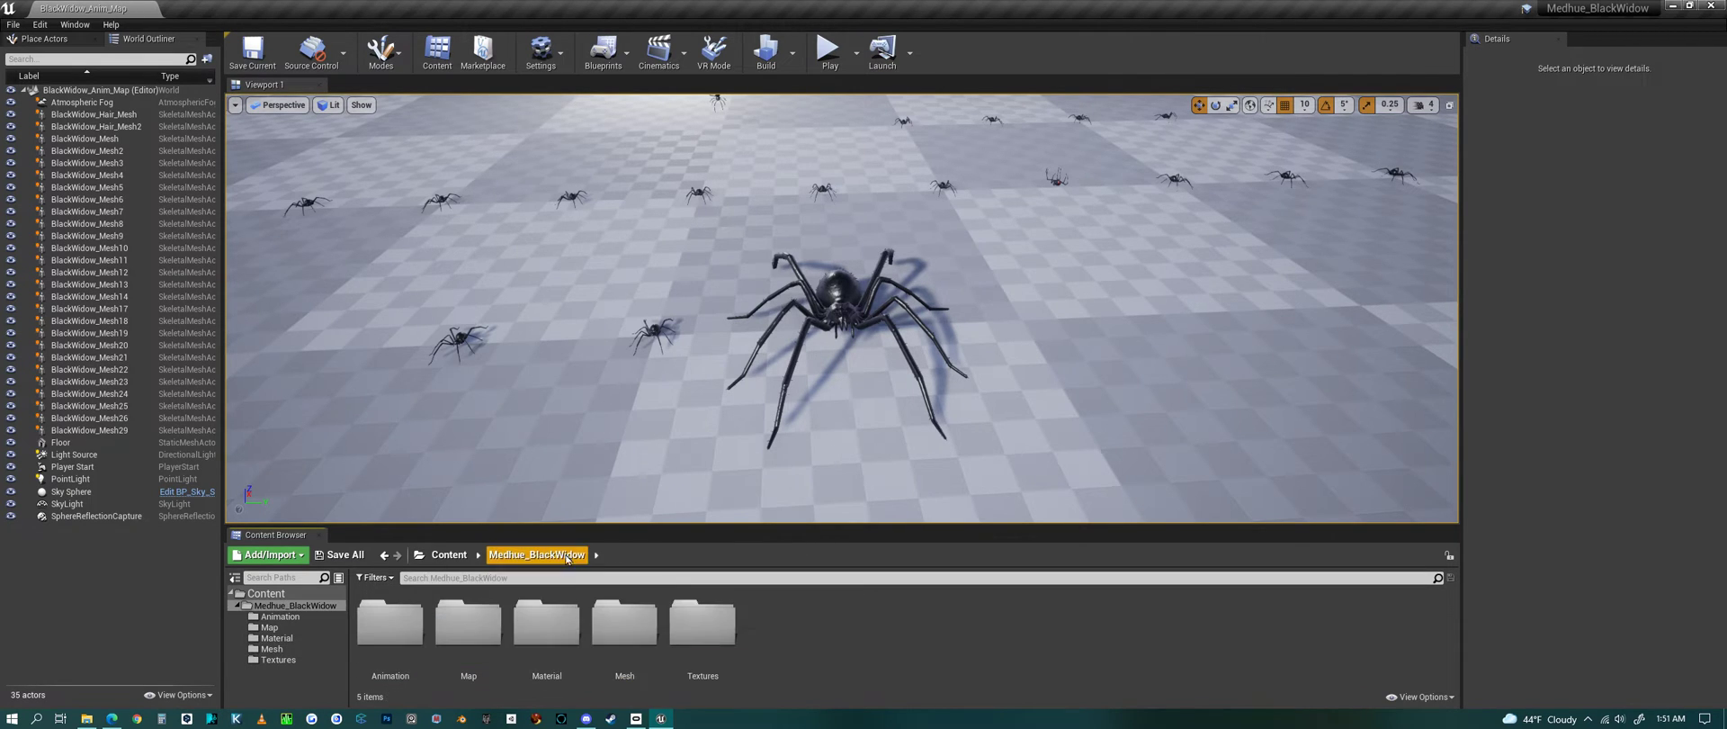
Step: Review the basecolor, metalness, normal and roughness textures in the Textures folder, and return to the Medhue_BlackWidow folder
{"action": "double_click", "coordinate": [702, 626]}
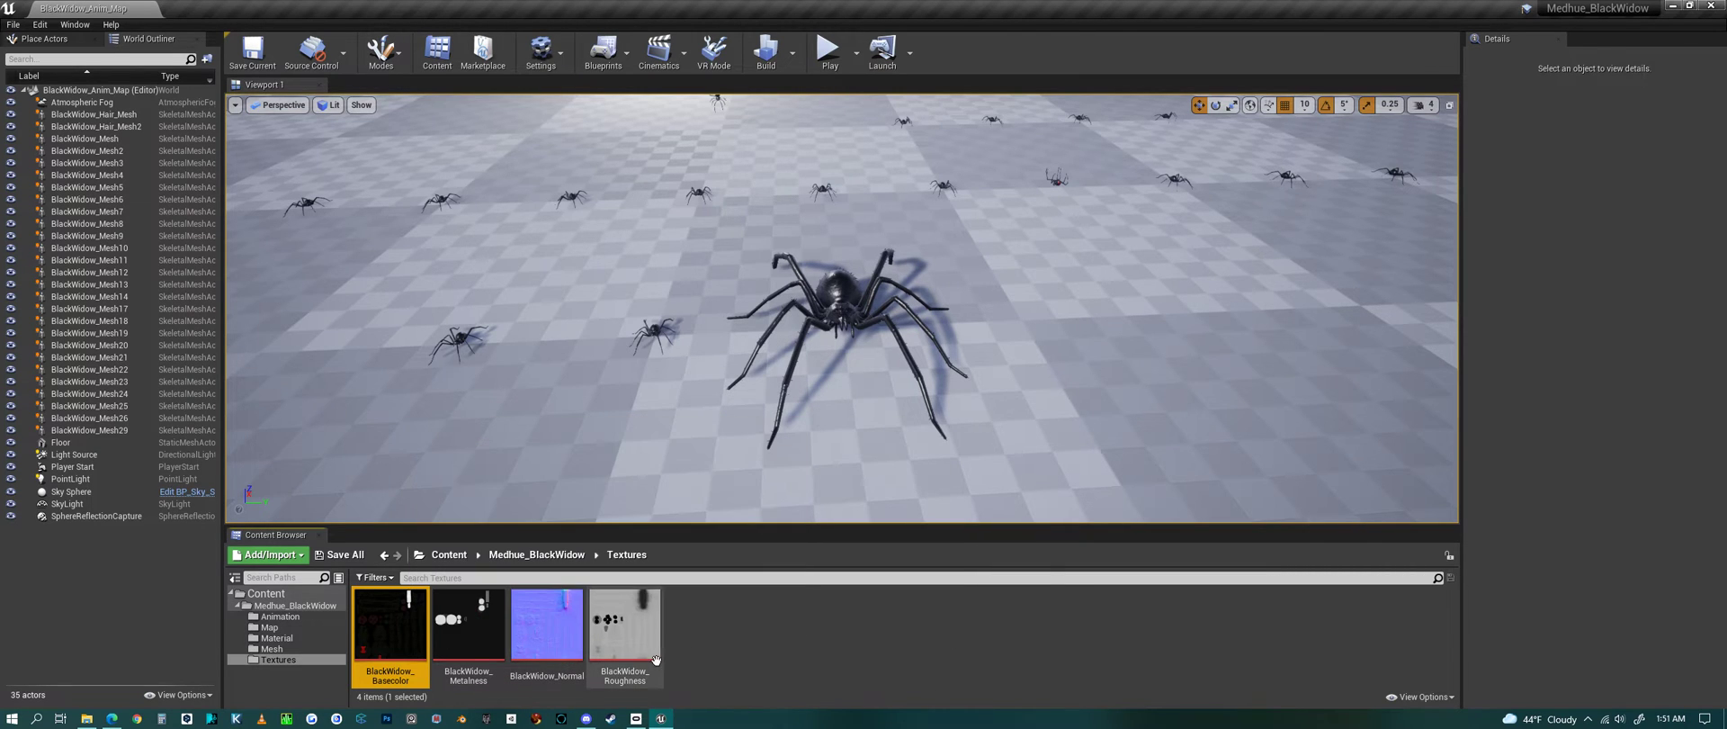
{"action": "mouse_move", "coordinate": [572, 649]}
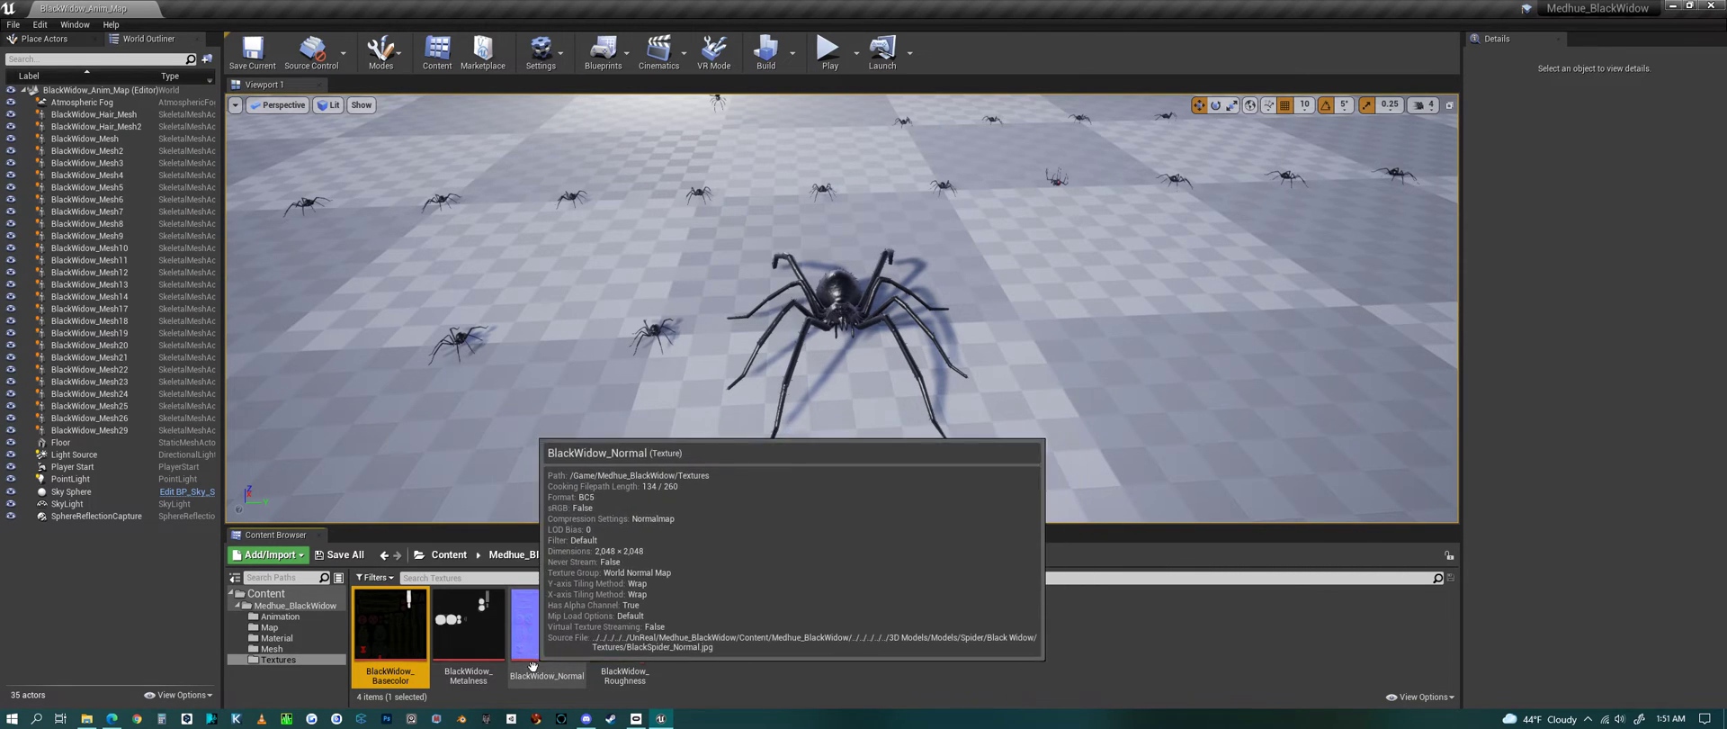
{"action": "mouse_move", "coordinate": [404, 640]}
{"action": "mouse_move", "coordinate": [486, 646]}
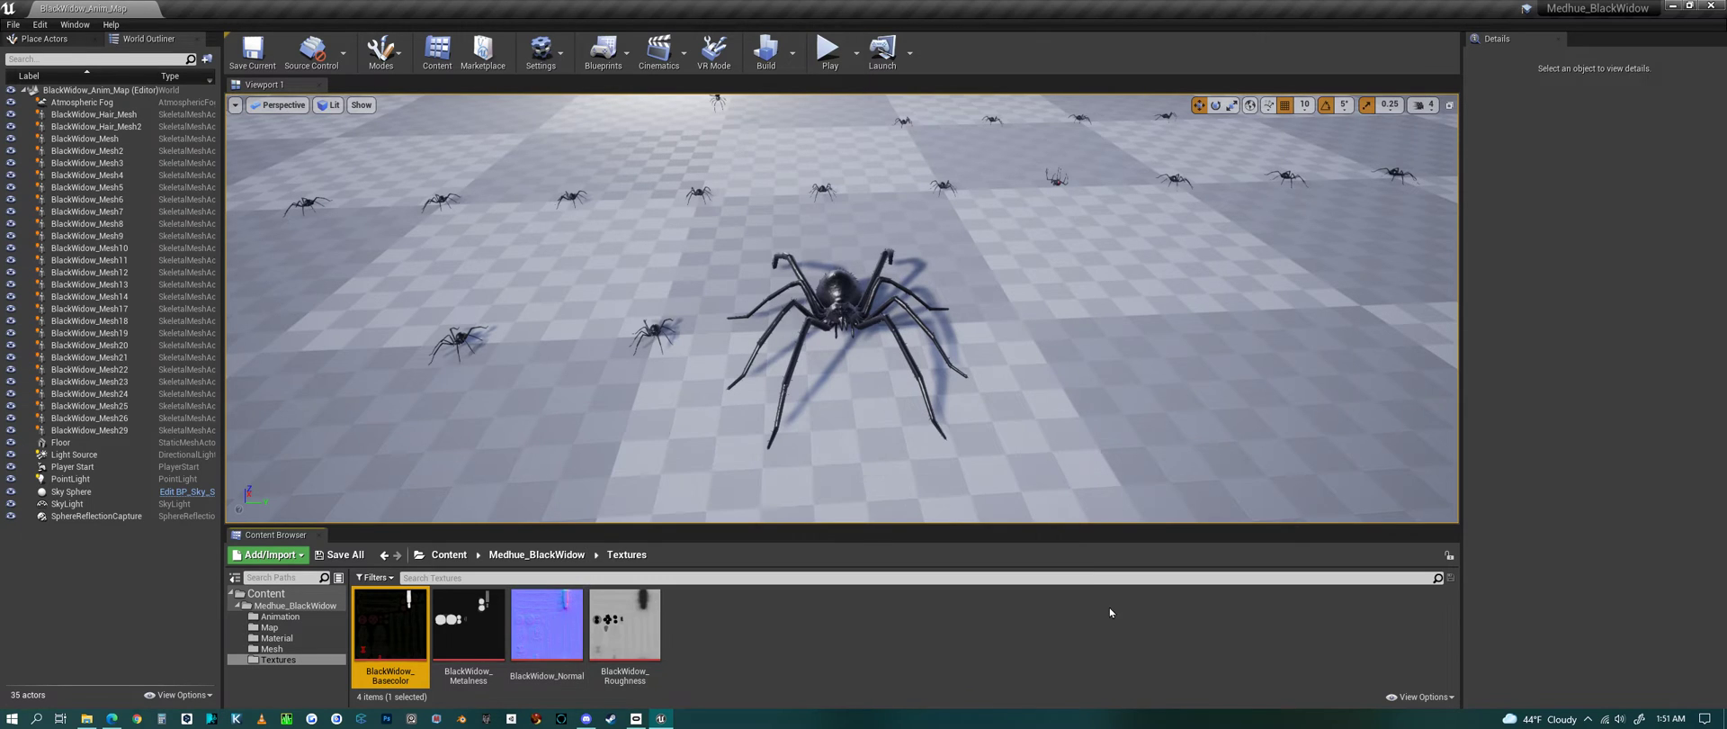
{"action": "mouse_move", "coordinate": [646, 650]}
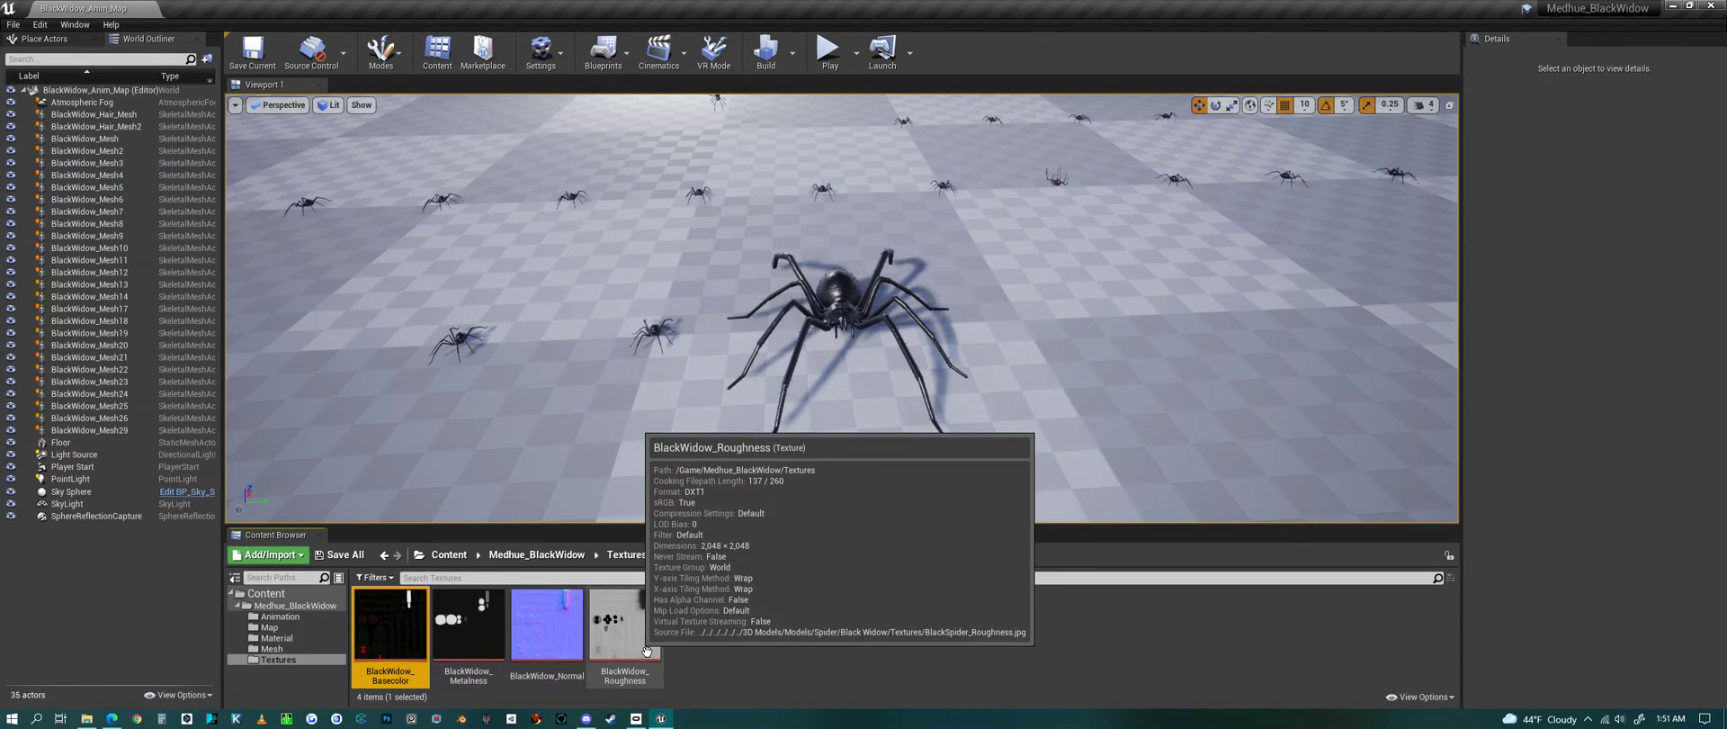
{"action": "left_click", "coordinate": [540, 555]}
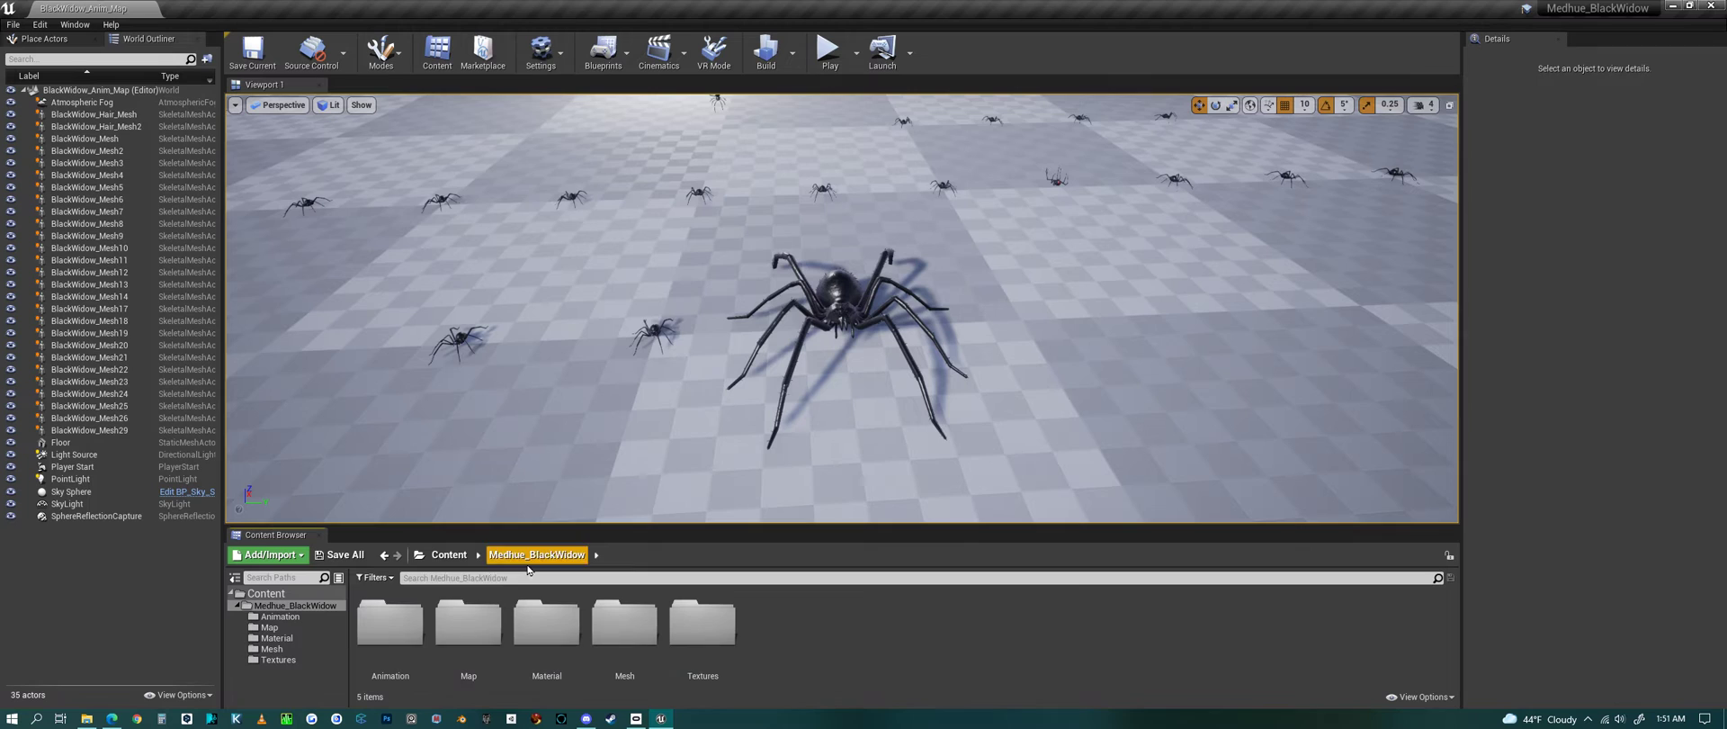
Step: Open the BlackWidow_Attack1 animation from the Animation folder and view its playback from the spider's side
{"action": "double_click", "coordinate": [415, 652]}
{"action": "double_click", "coordinate": [416, 651]}
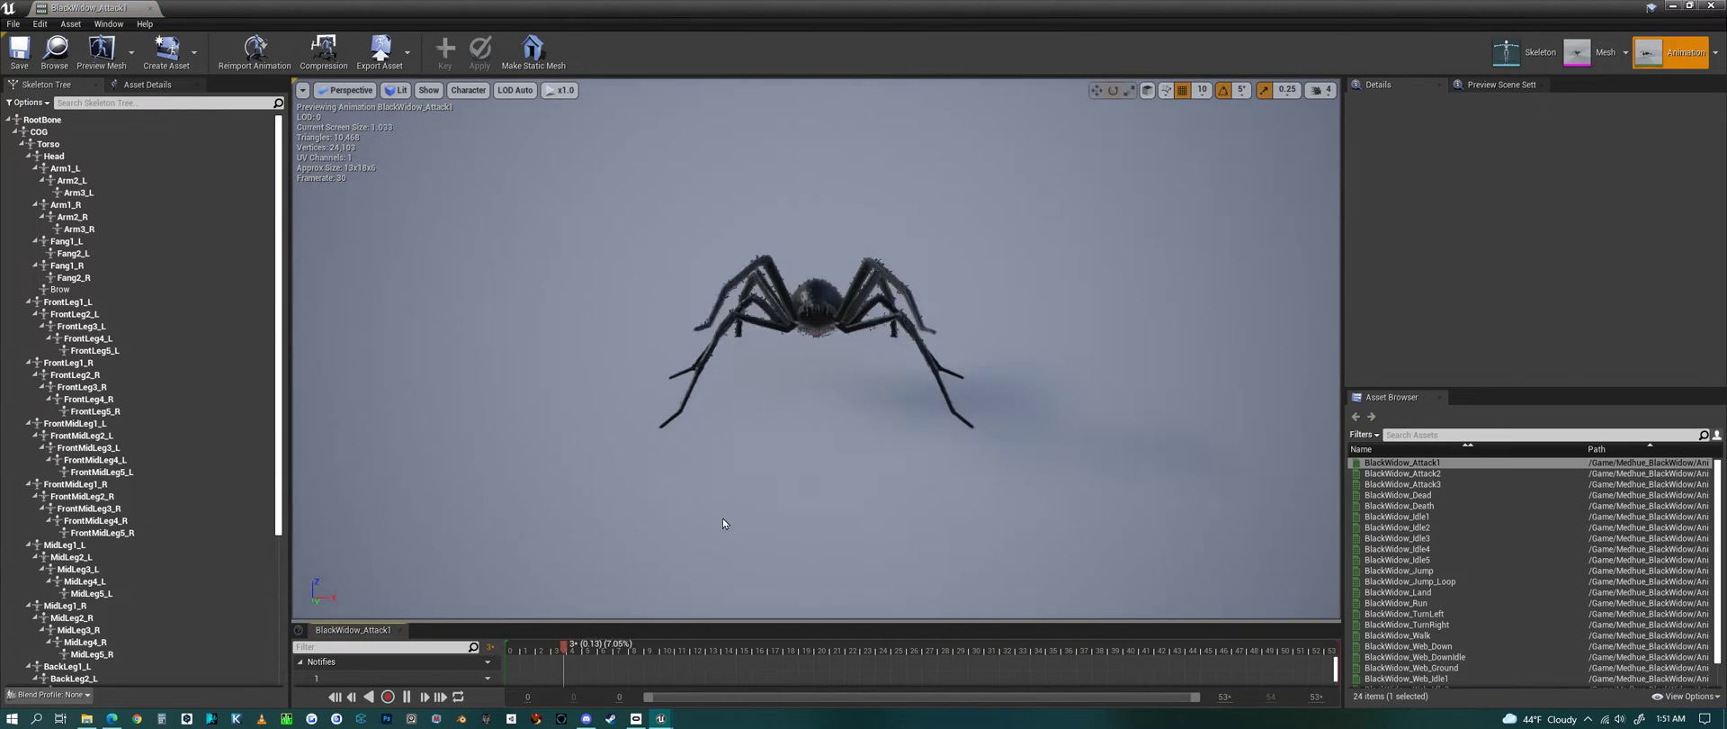
{"action": "left_click_drag", "start_coordinate": [721, 517], "coordinate": [909, 504], "text": "alt"}
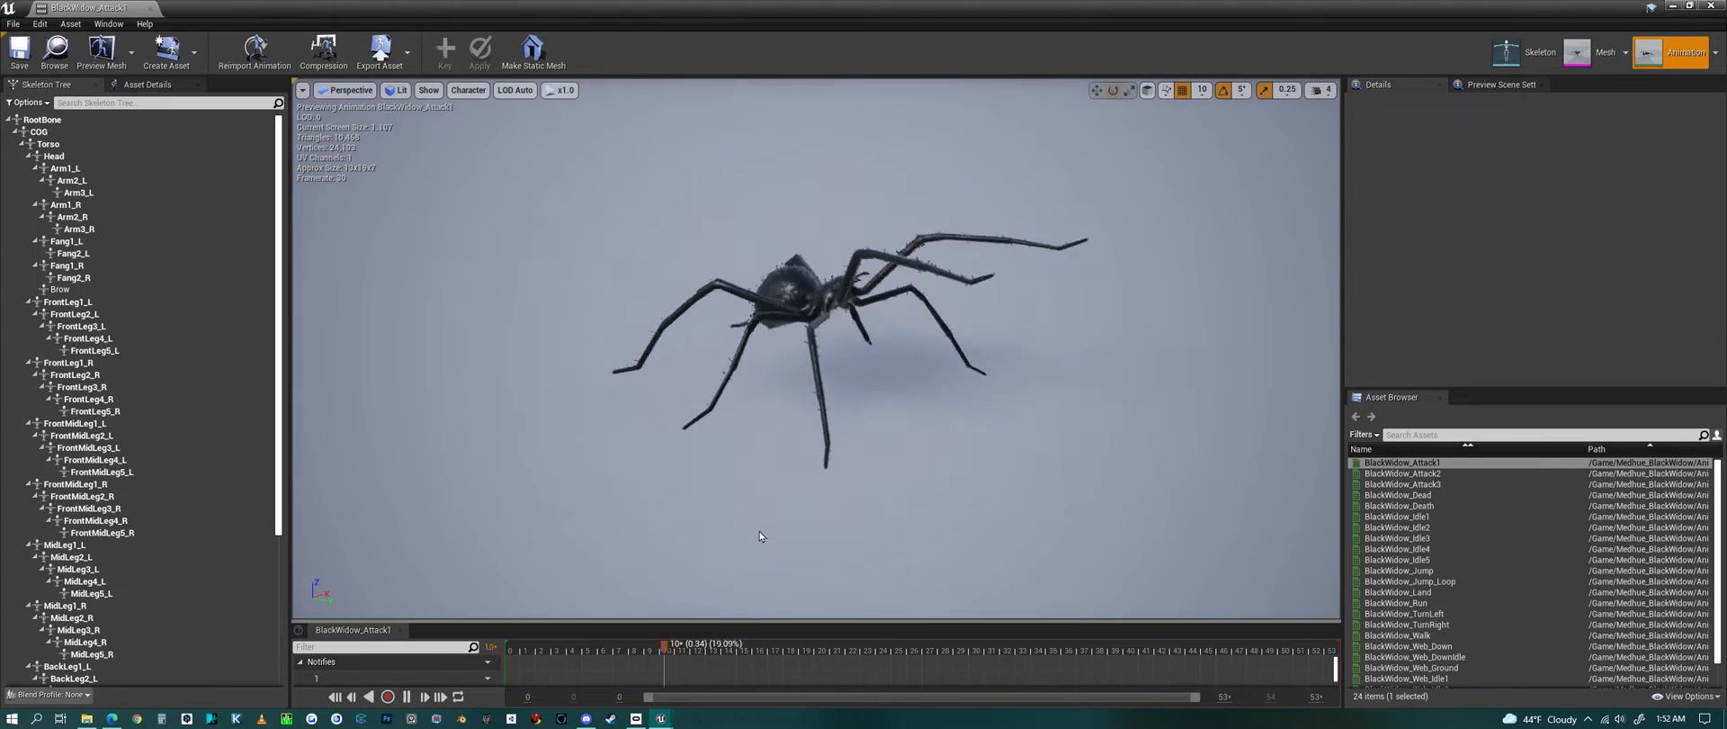
Step: Preview the BlackWidow_Attack2 and BlackWidow_Attack3 animations with the whole spider in view
{"action": "double_click", "coordinate": [1408, 473]}
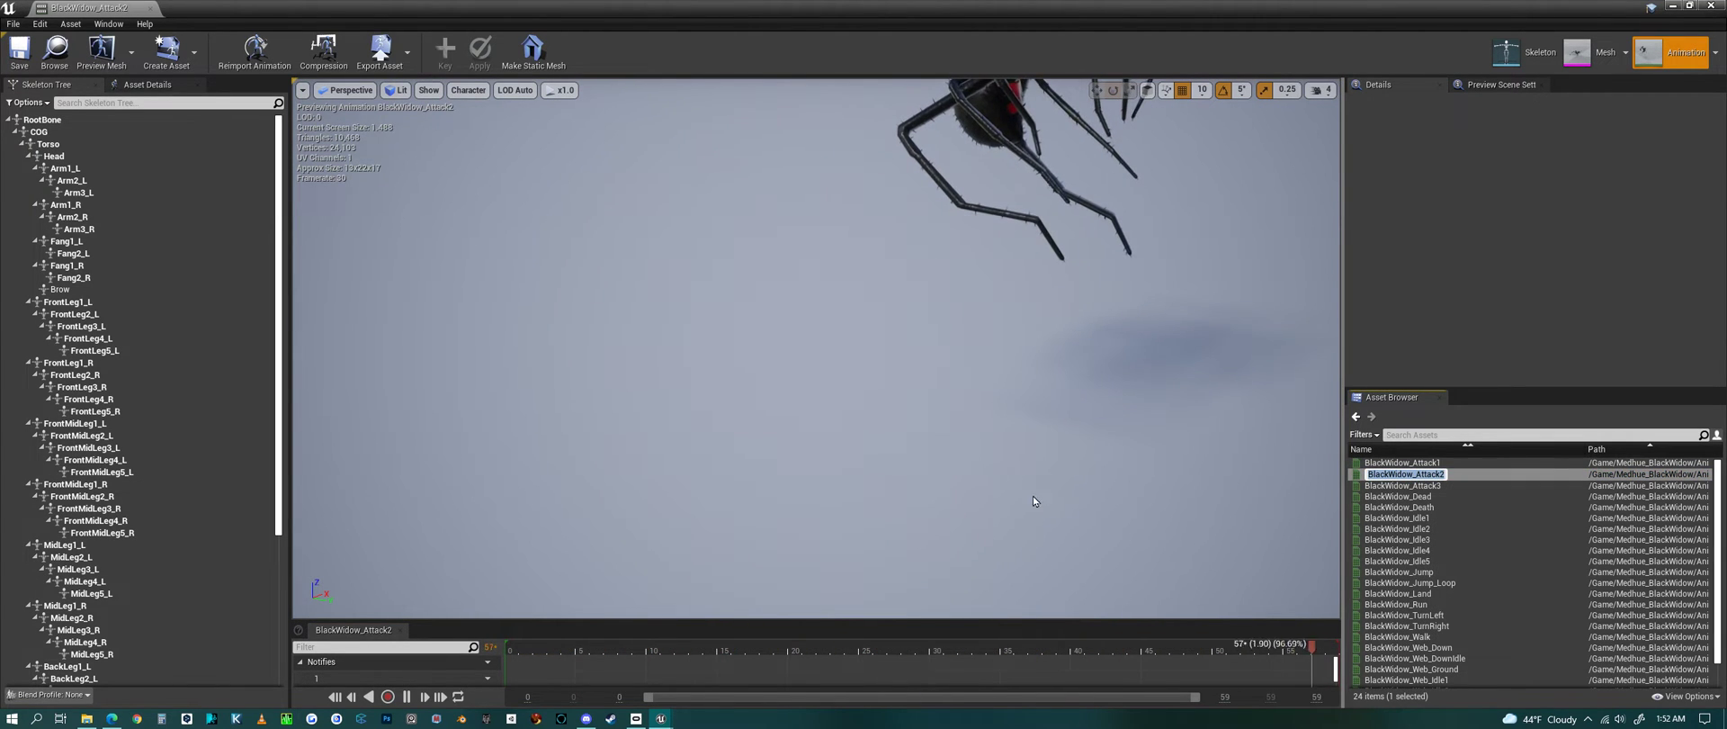
{"action": "left_click_drag", "start_coordinate": [1039, 457], "coordinate": [1042, 416], "text": "alt"}
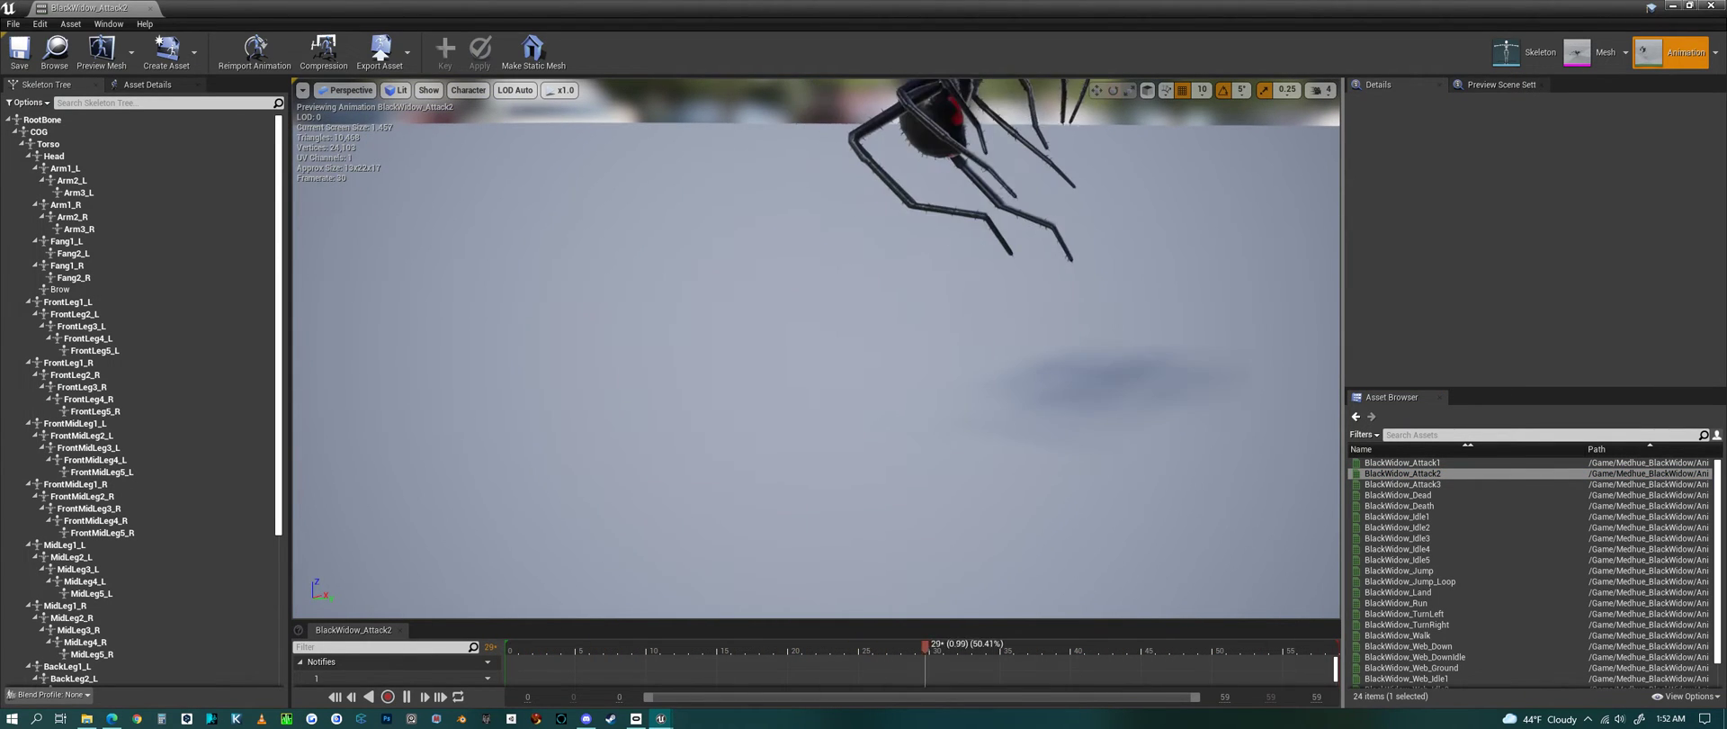
{"action": "scroll", "coordinate": [1006, 464], "scroll_direction": "down", "scroll_amount": 6}
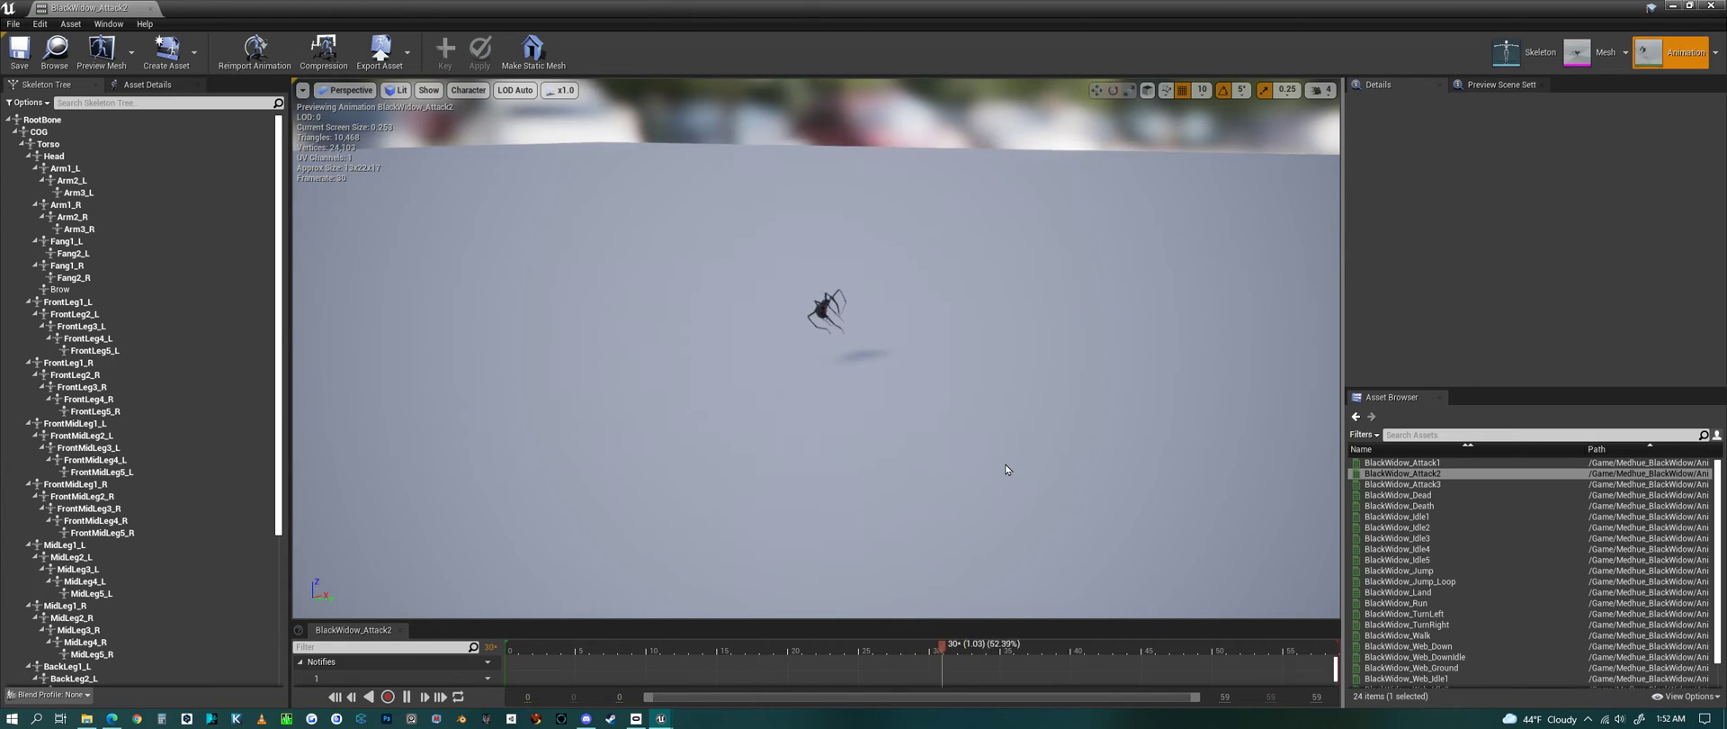
{"action": "scroll", "coordinate": [1006, 464], "scroll_direction": "up", "scroll_amount": 3}
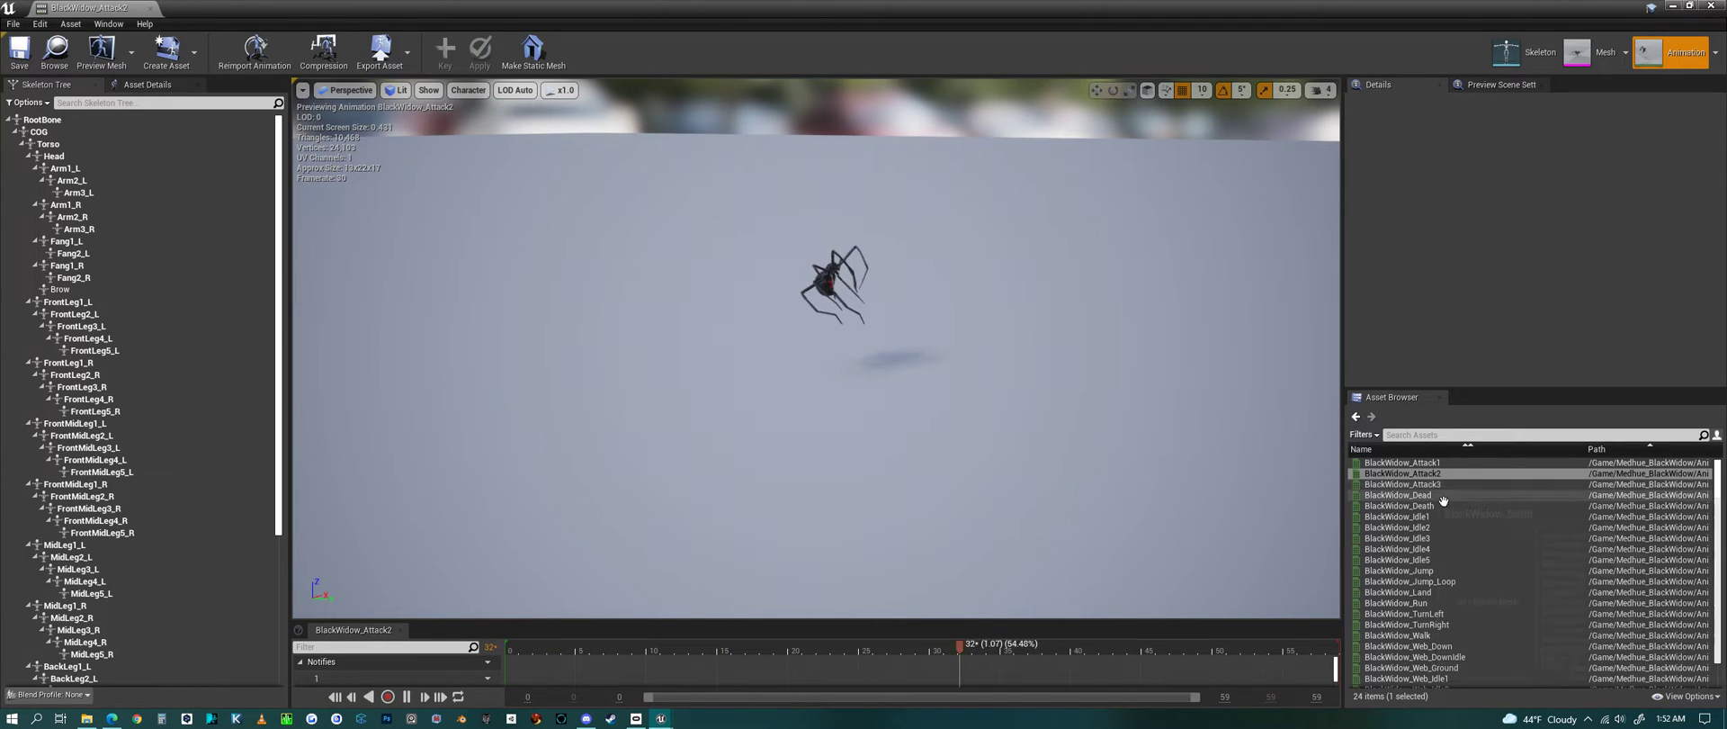
{"action": "left_click", "coordinate": [1440, 484]}
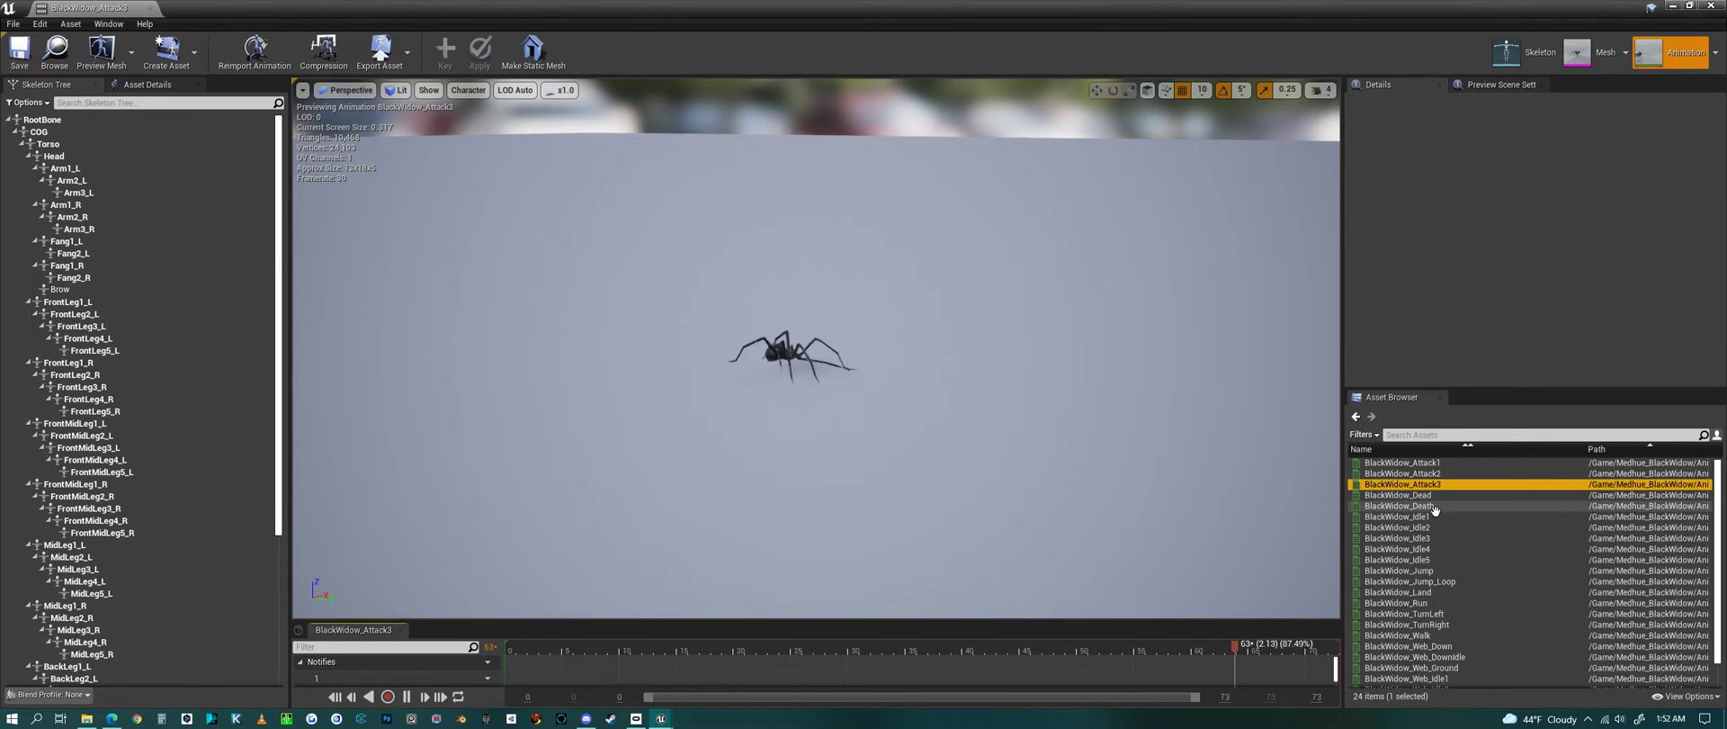
Step: Preview the BlackWidow_Dead animation up close, followed by the BlackWidow_Death animation
{"action": "left_click", "coordinate": [1397, 495]}
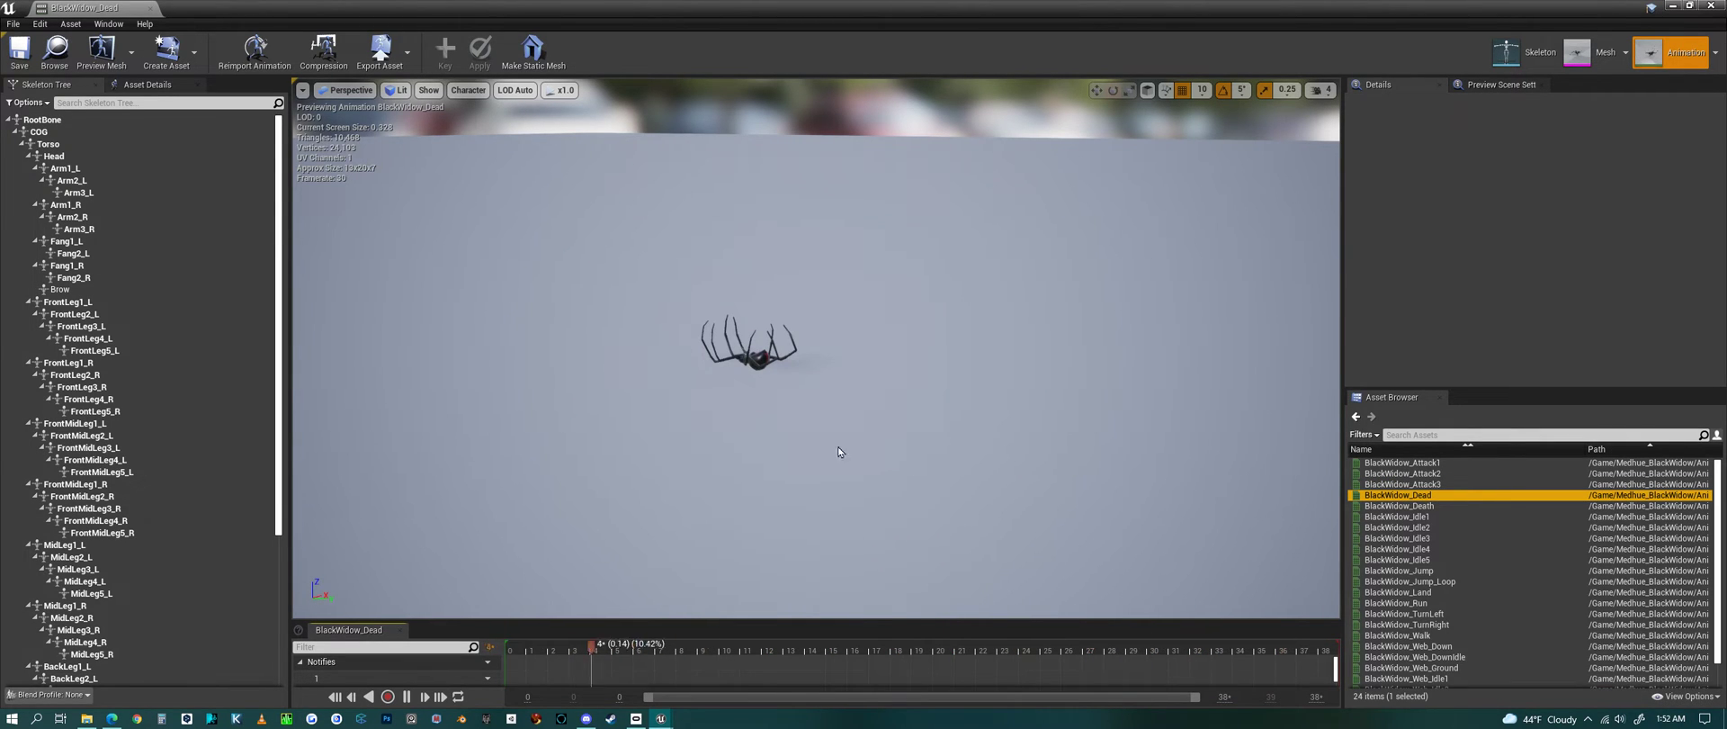
{"action": "key", "text": "w"}
{"action": "right_click_drag", "start_coordinate": [903, 430], "coordinate": [903, 418]}
{"action": "key", "text": "w"}
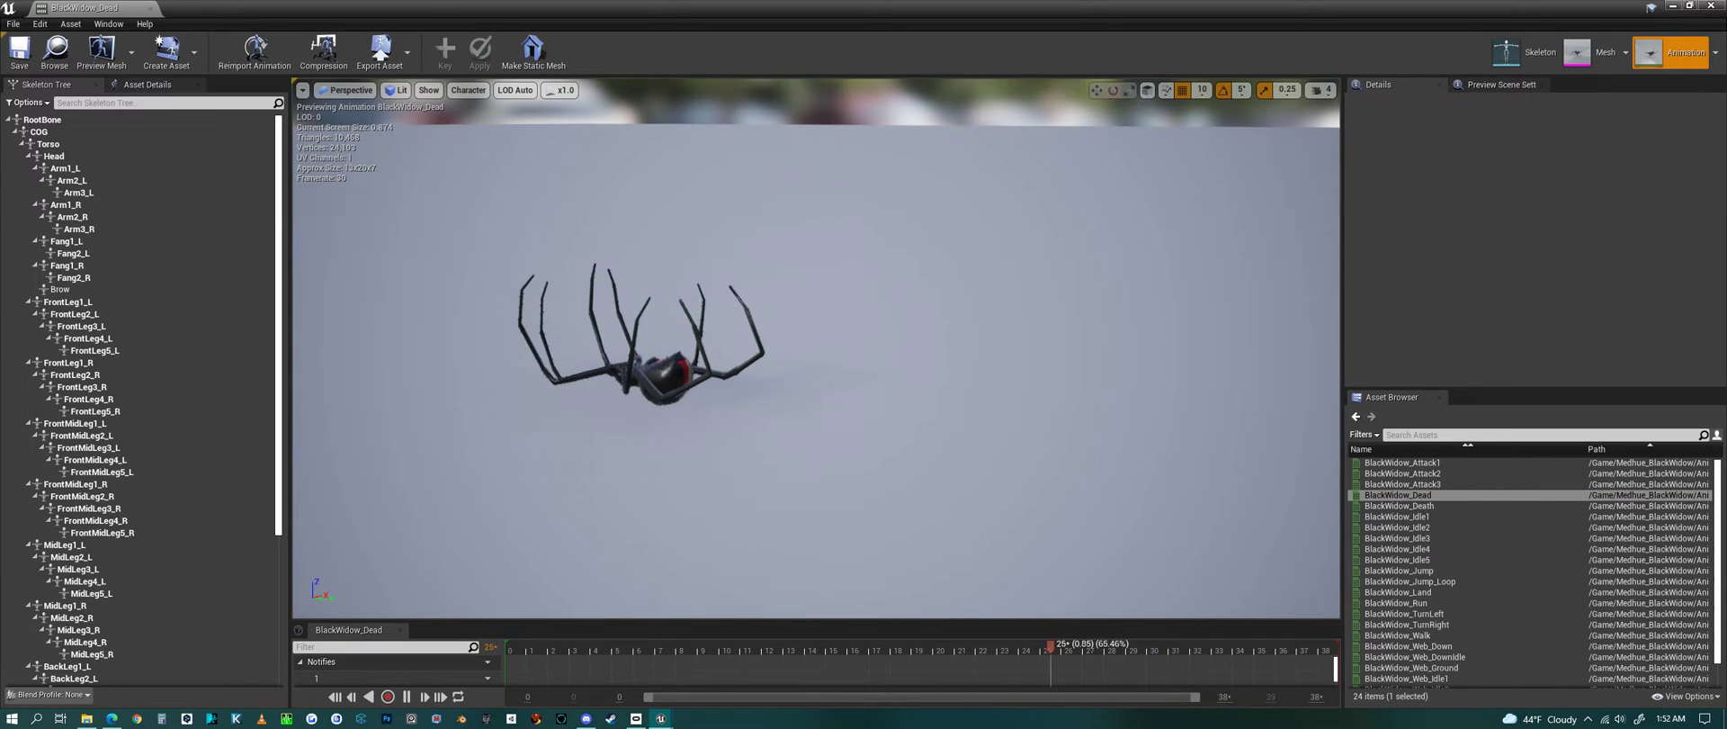
{"action": "left_click", "coordinate": [1438, 508]}
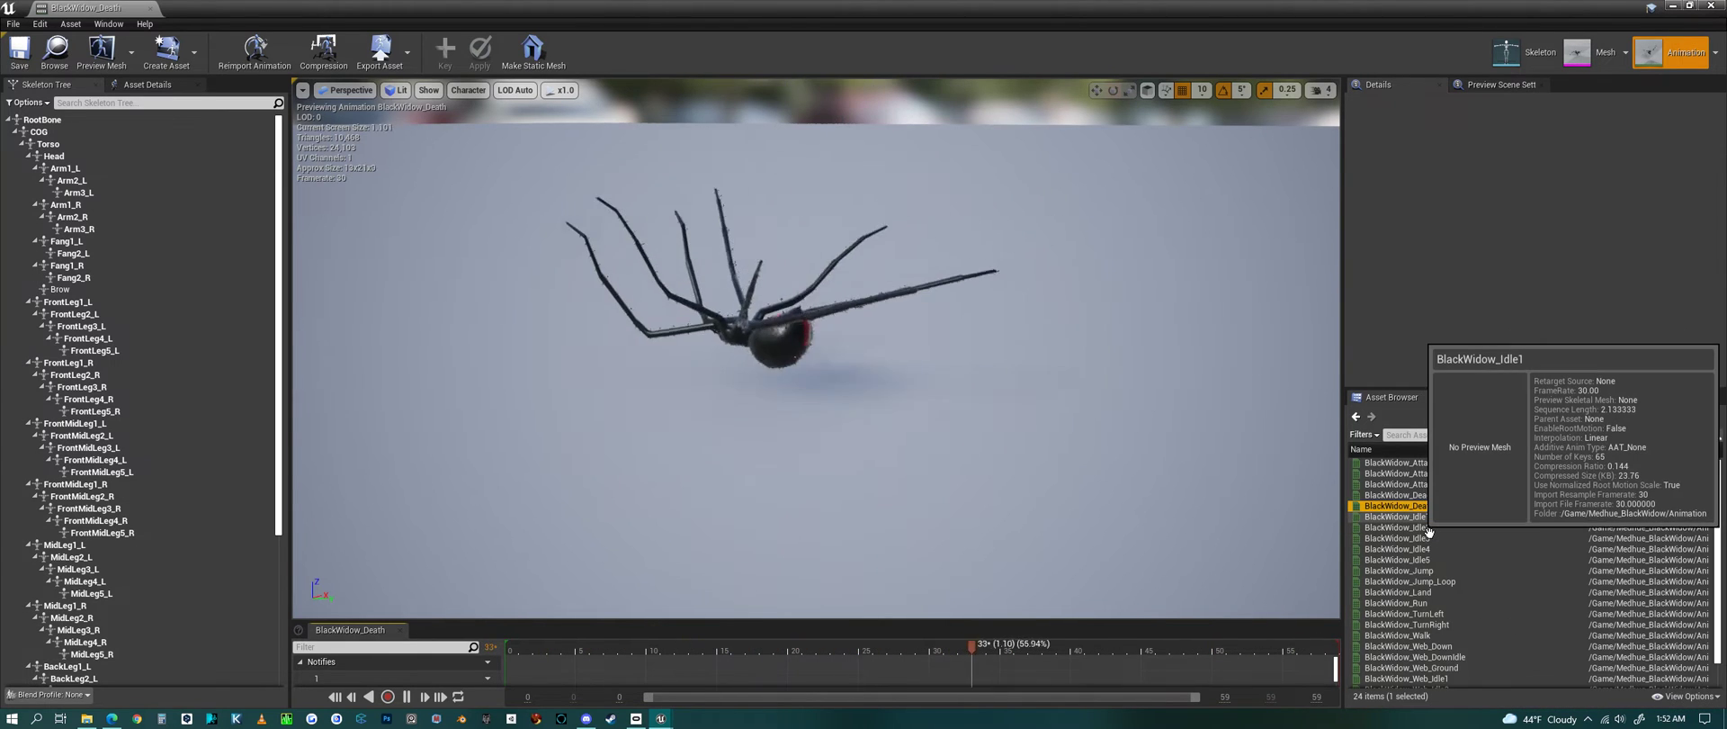
Step: Play the five idle animations one after another, from BlackWidow_Idle1 through BlackWidow_Idle5
{"action": "left_click", "coordinate": [1427, 517]}
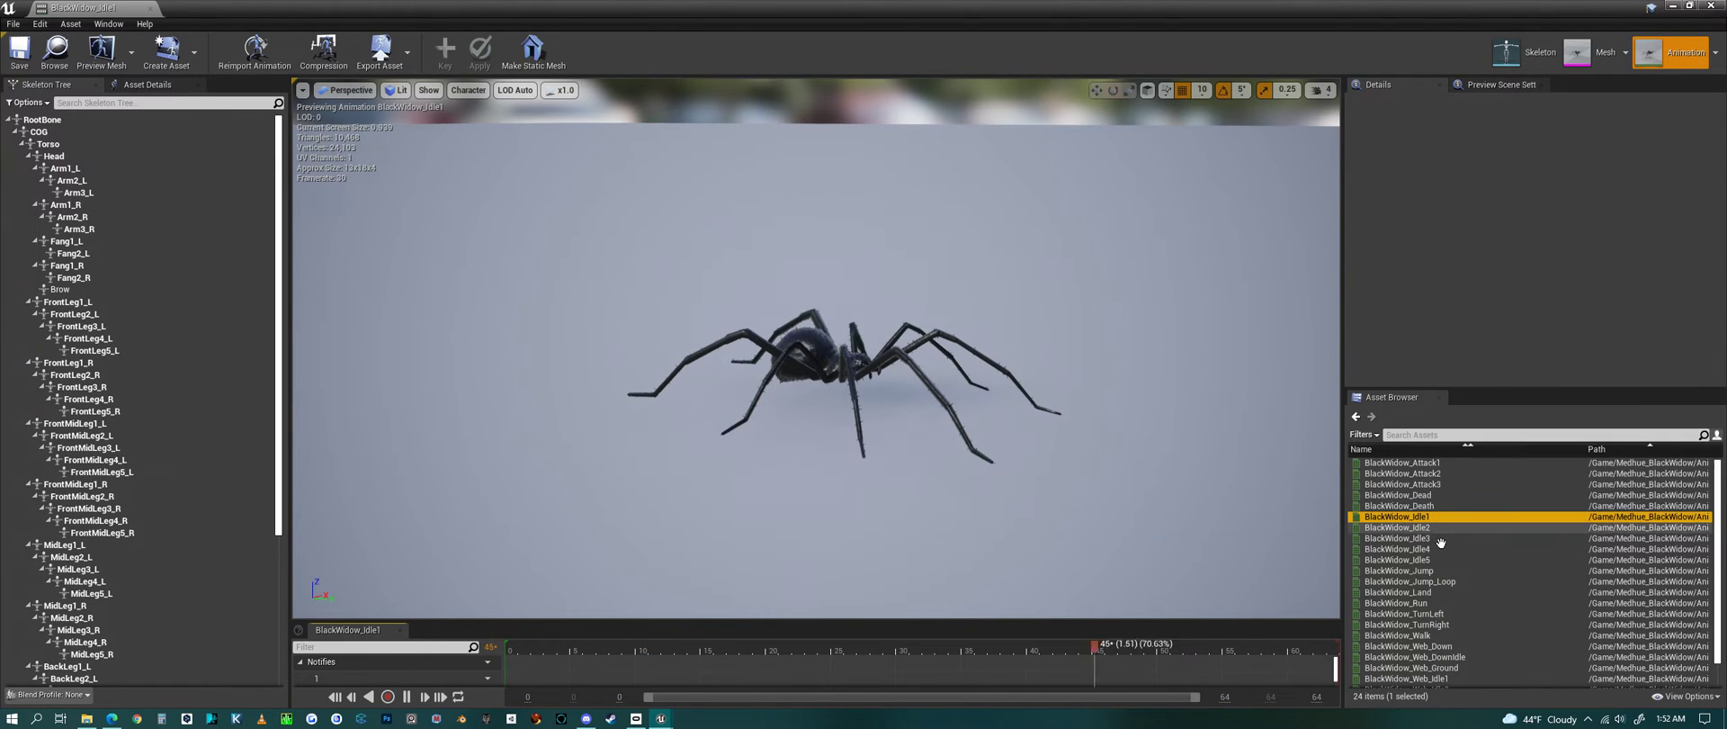
{"action": "left_click", "coordinate": [1437, 529]}
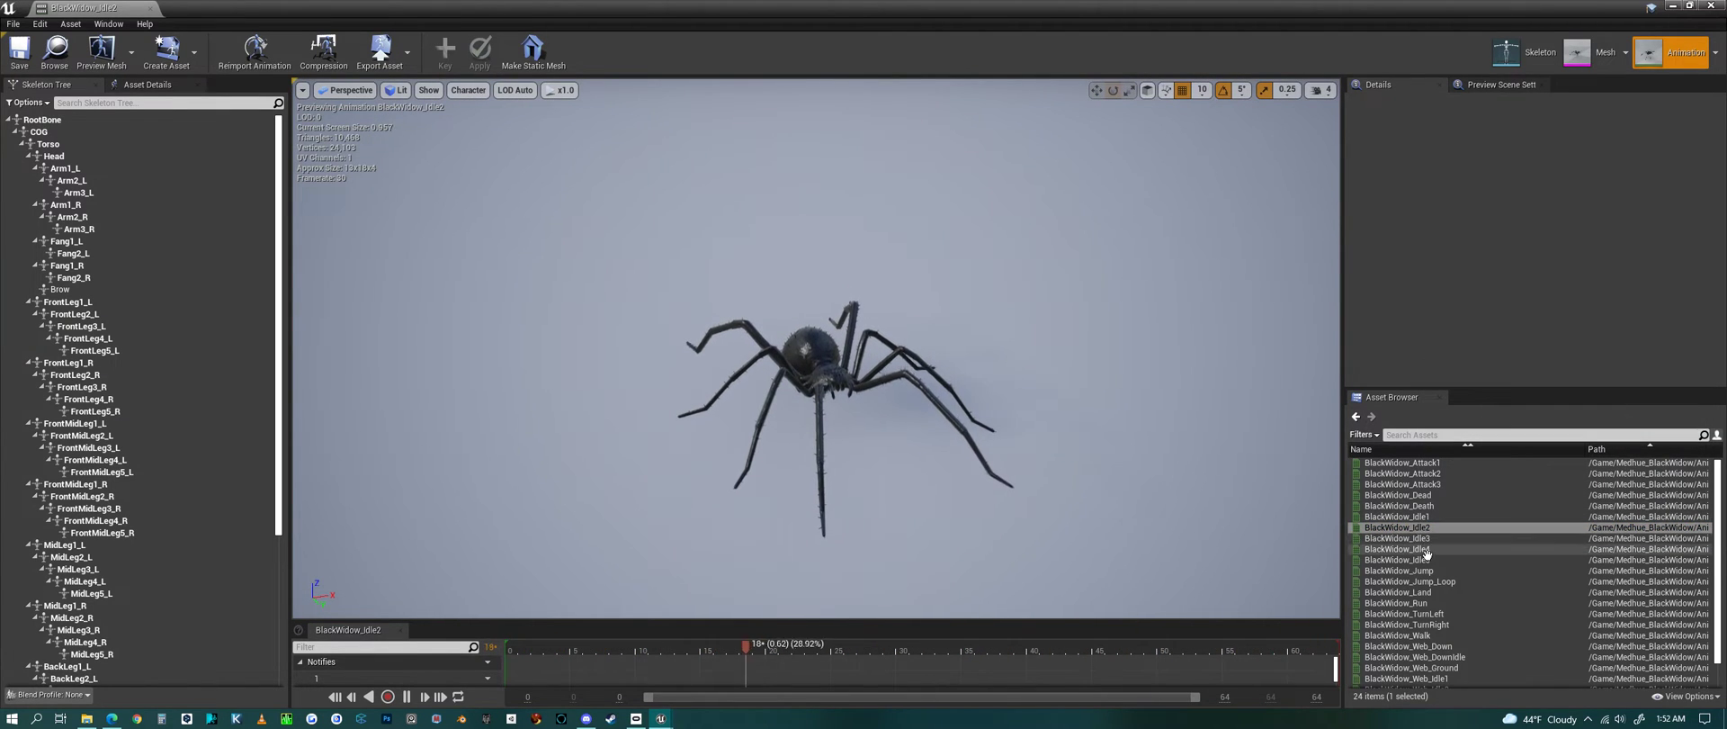
{"action": "mouse_move", "coordinate": [1429, 551]}
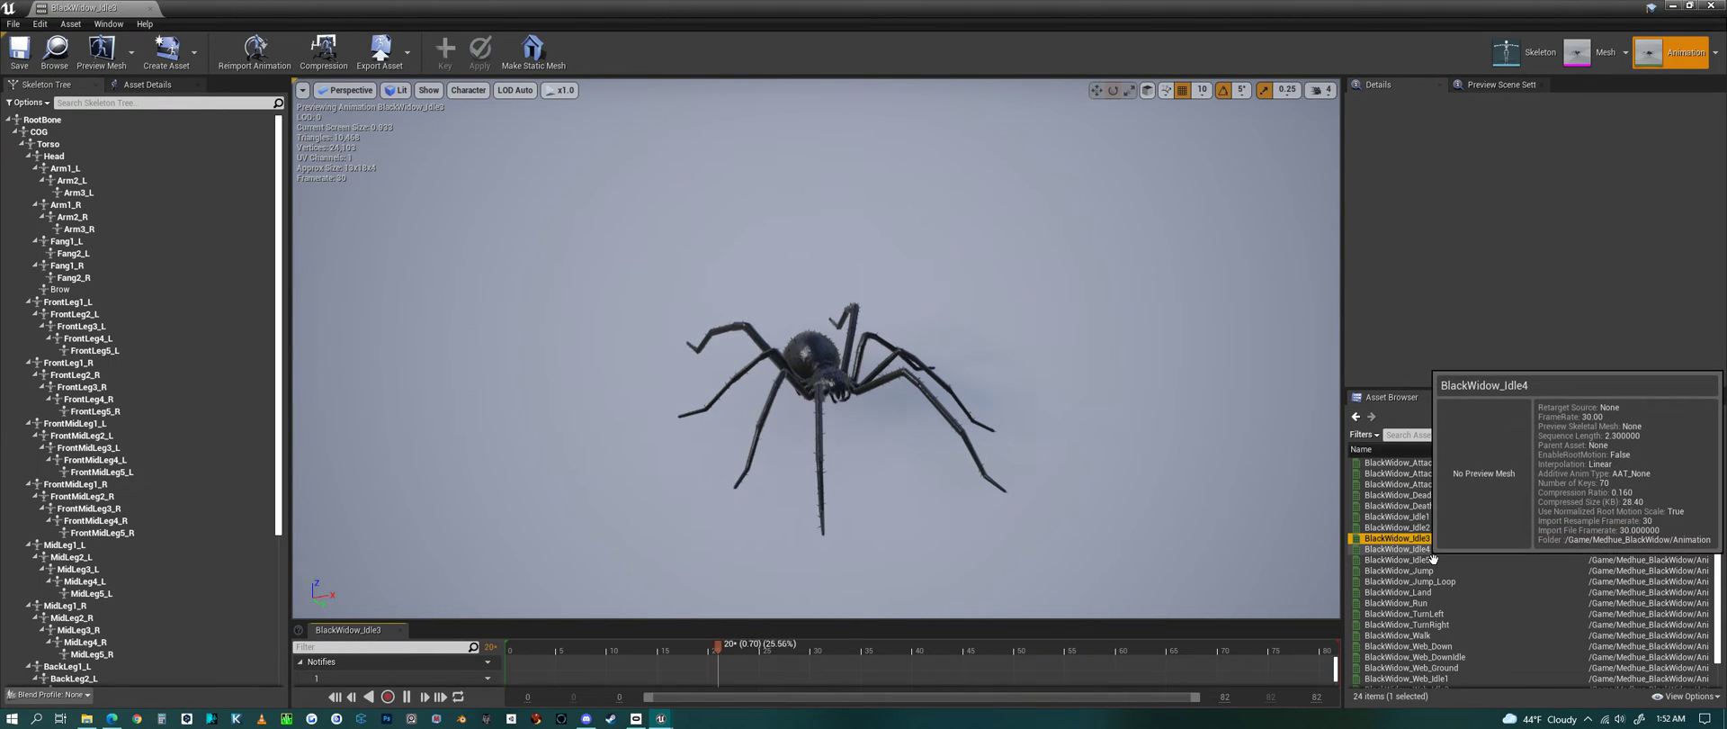
{"action": "double_click", "coordinate": [1433, 550]}
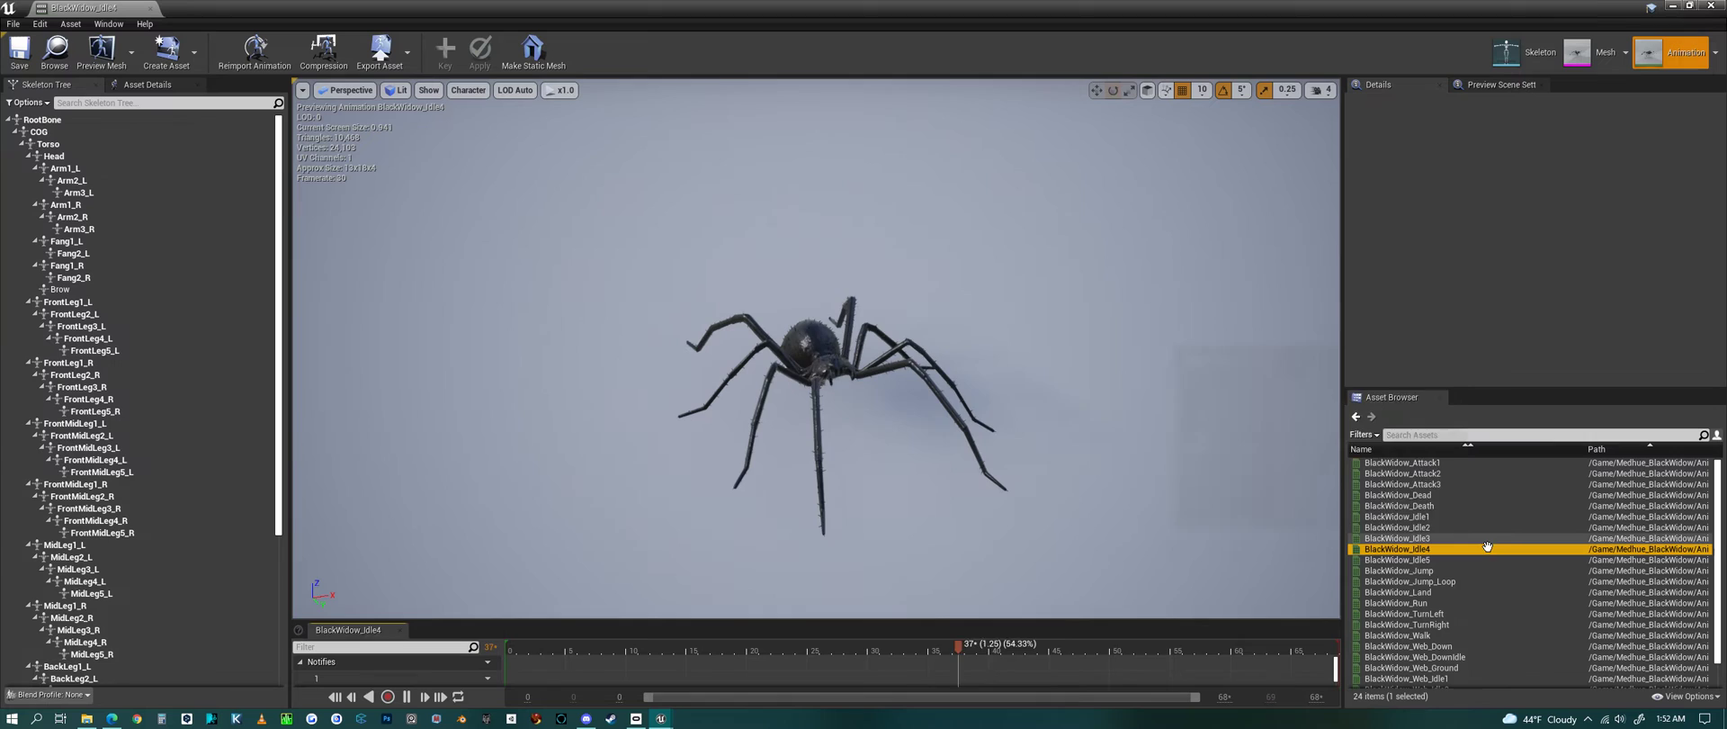
{"action": "double_click", "coordinate": [1434, 560]}
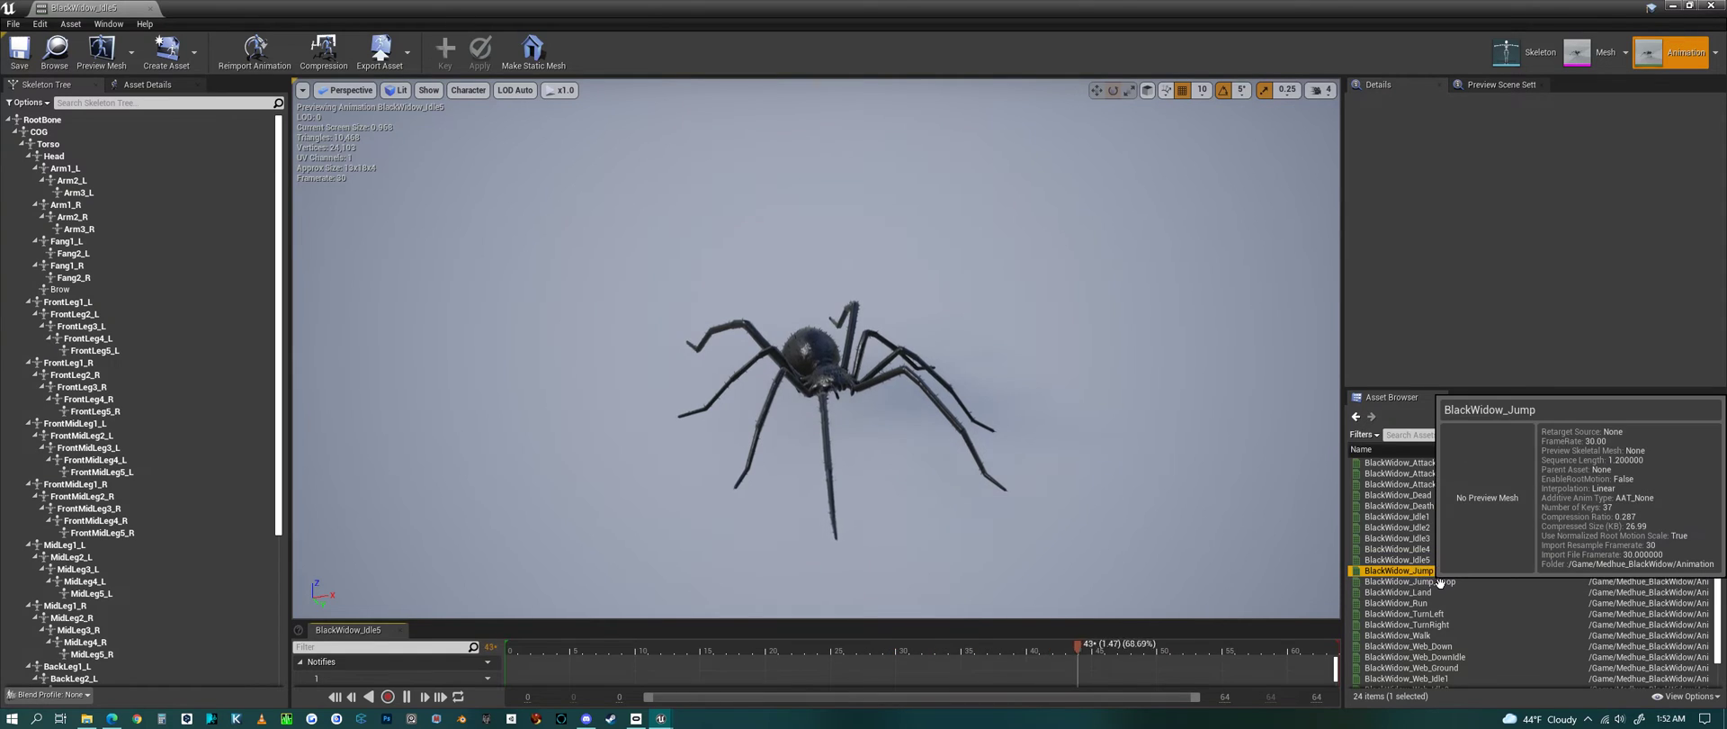
Step: Preview the jumping sequence animations BlackWidow_Jump, BlackWidow_Jump_Loop and BlackWidow_Land
{"action": "double_click", "coordinate": [1435, 571]}
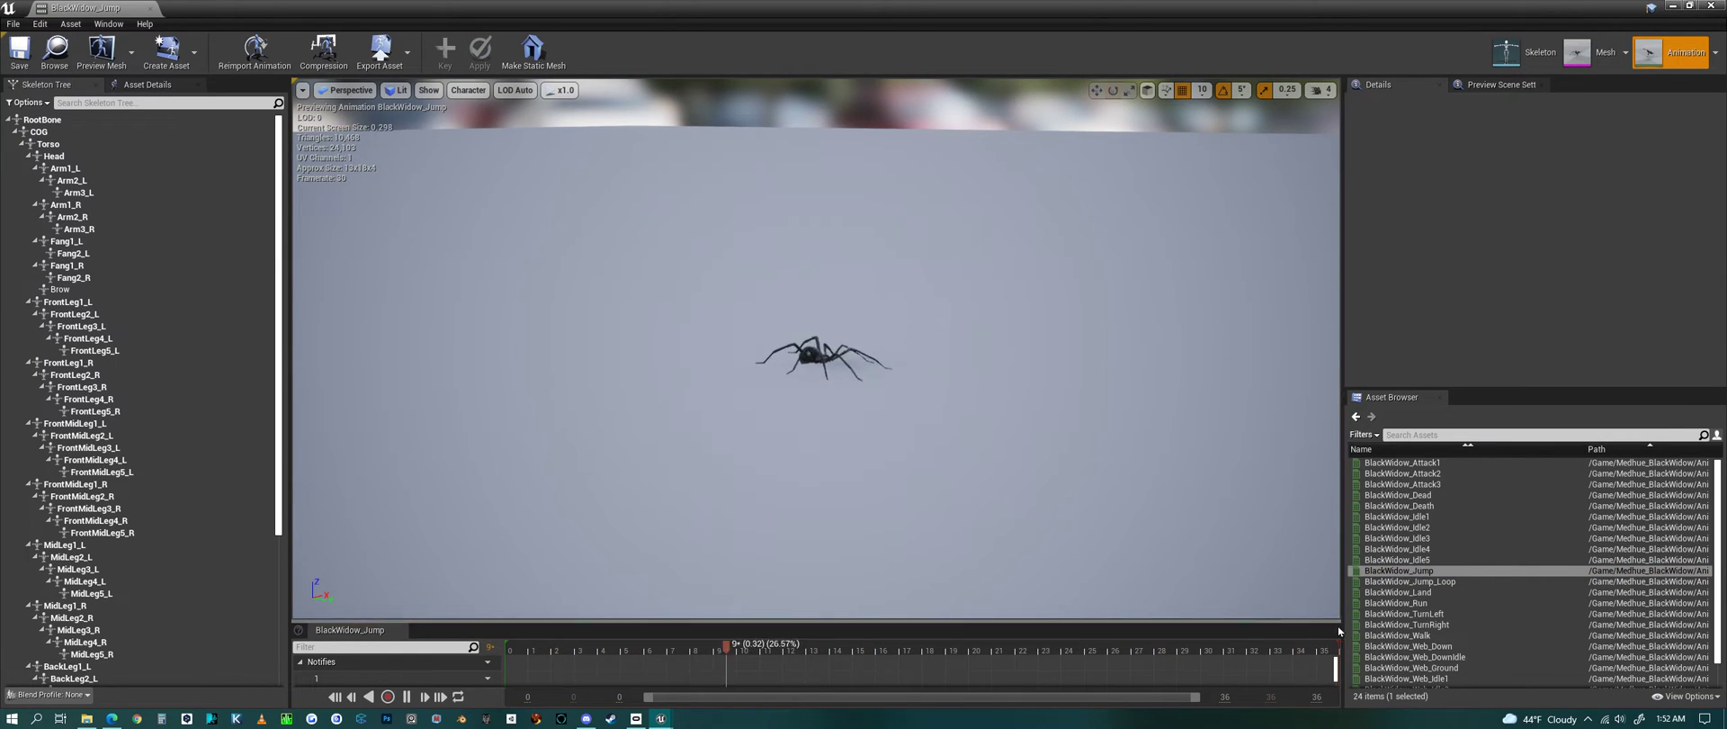
{"action": "left_click", "coordinate": [1445, 586]}
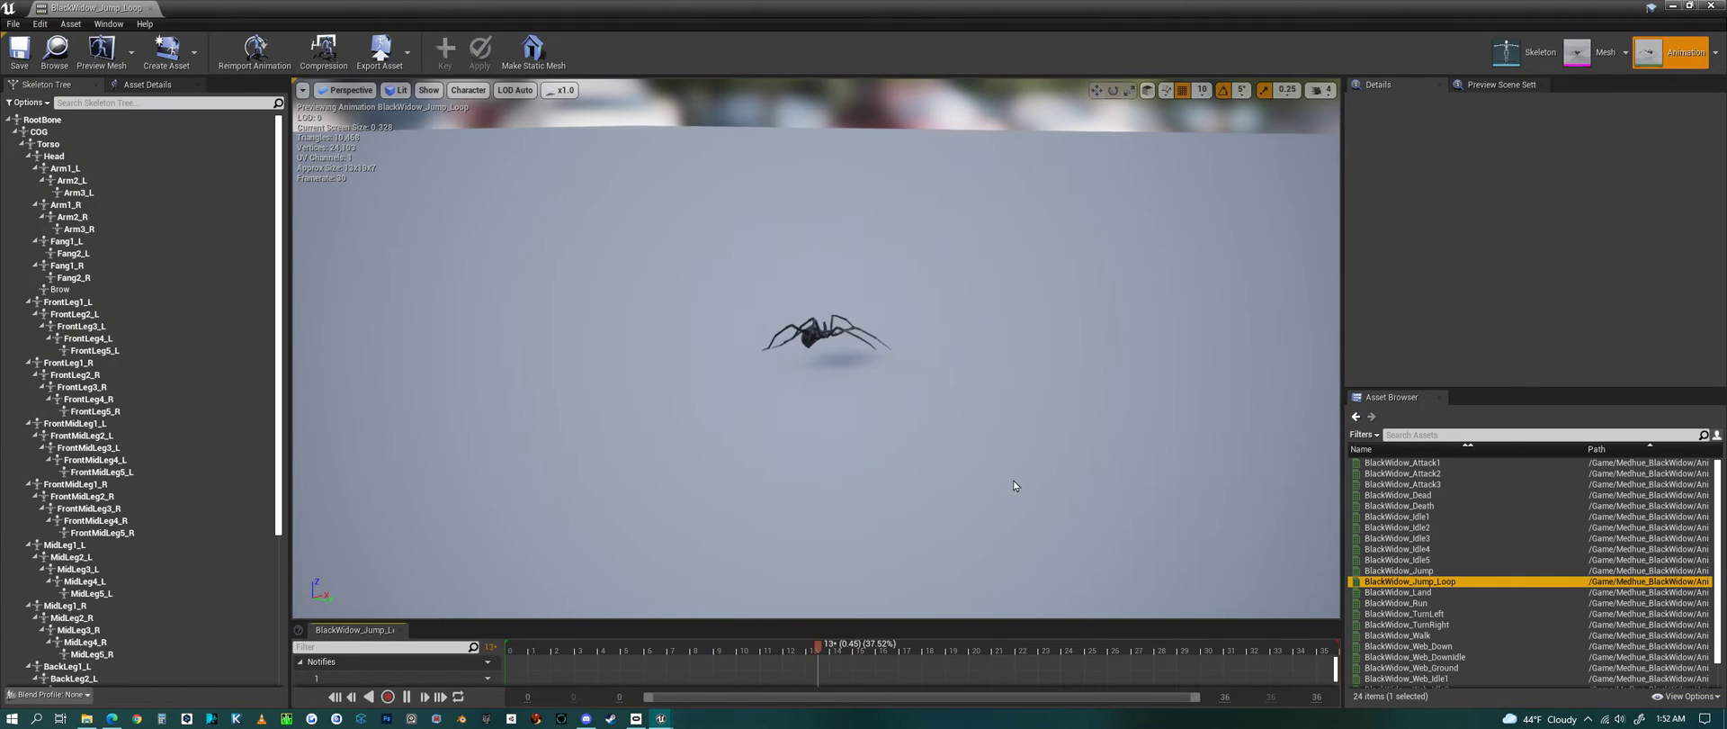
{"action": "double_click", "coordinate": [1439, 582]}
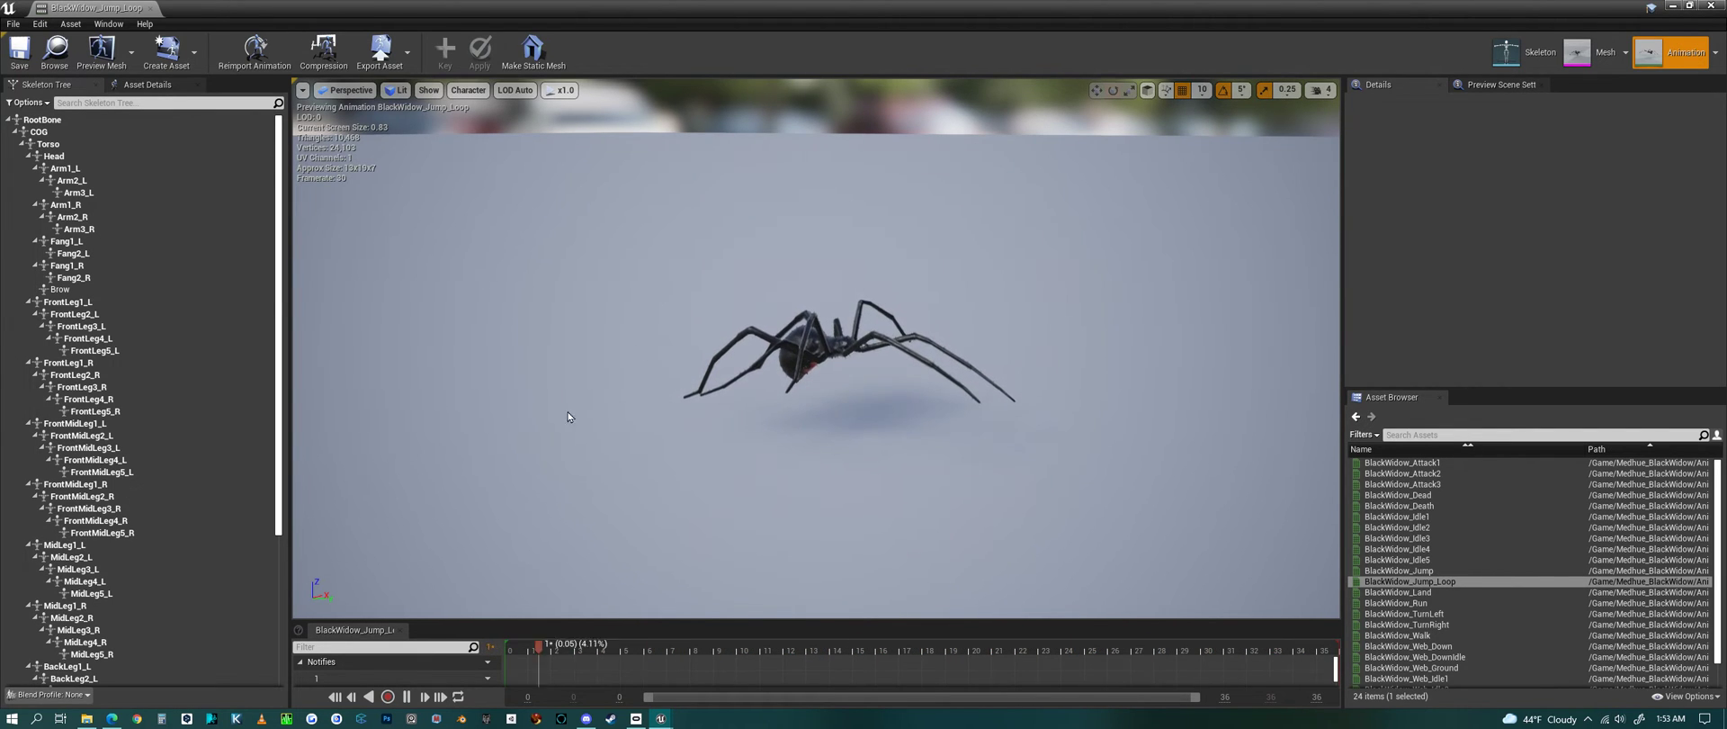
{"action": "left_click", "coordinate": [1403, 593]}
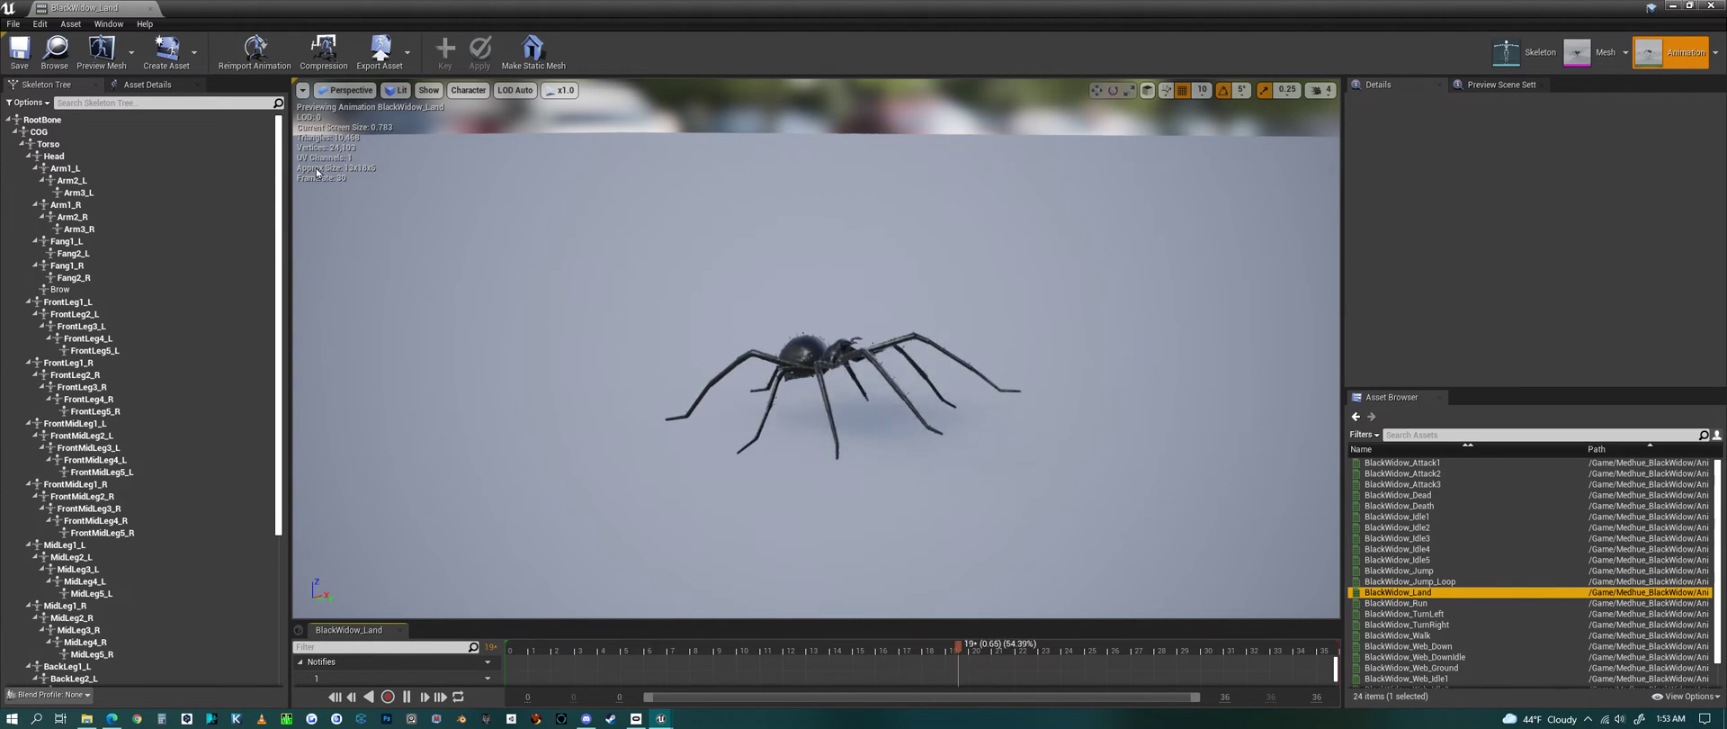
Step: Preview the ground movement animations BlackWidow_Run, BlackWidow_TurnLeft, BlackWidow_TurnRight and BlackWidow_Walk
{"action": "left_click", "coordinate": [1412, 603]}
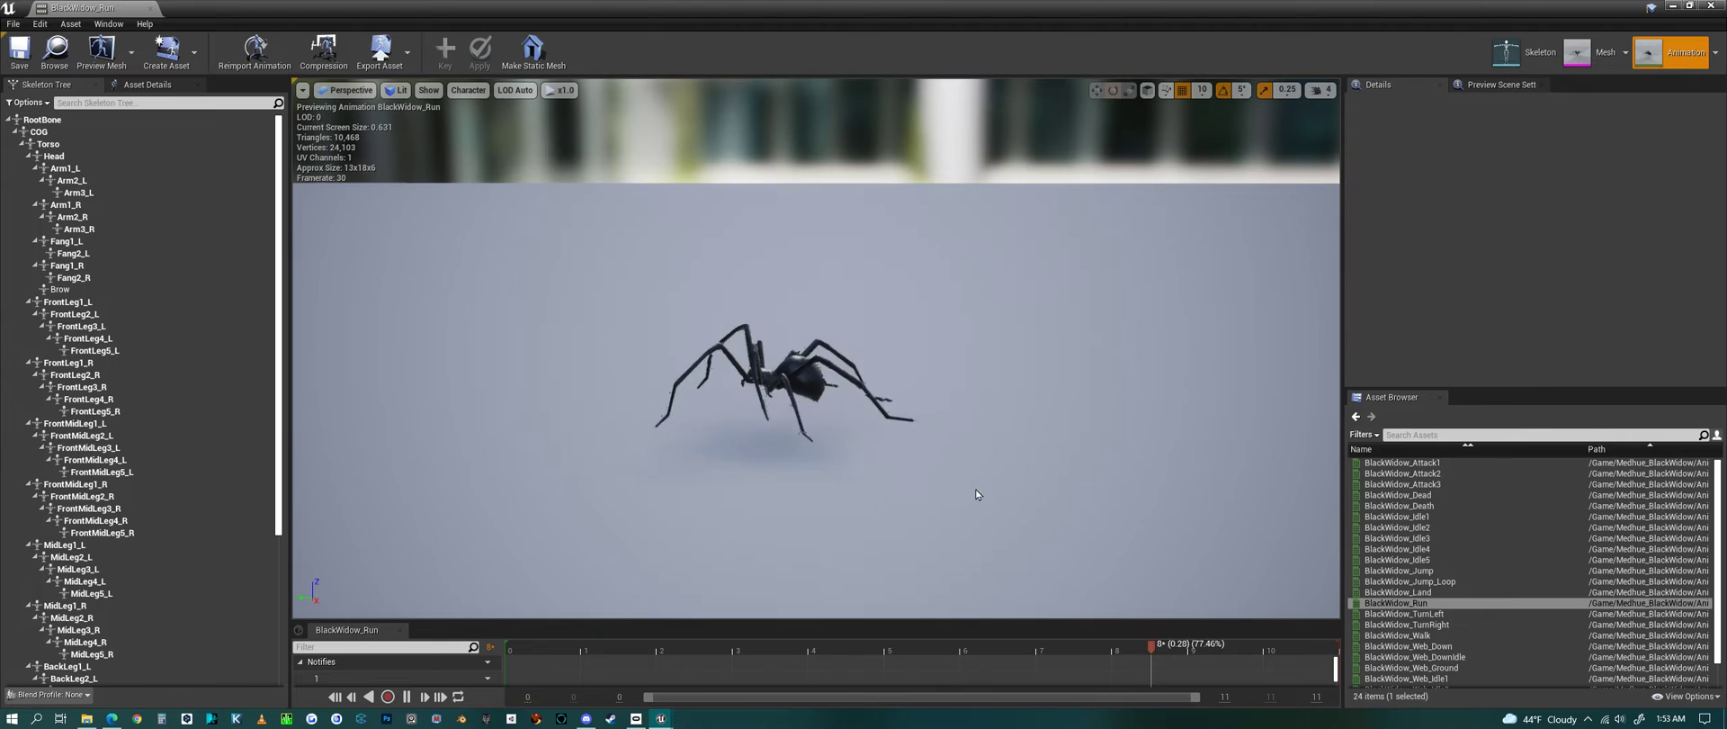
{"action": "double_click", "coordinate": [1440, 613]}
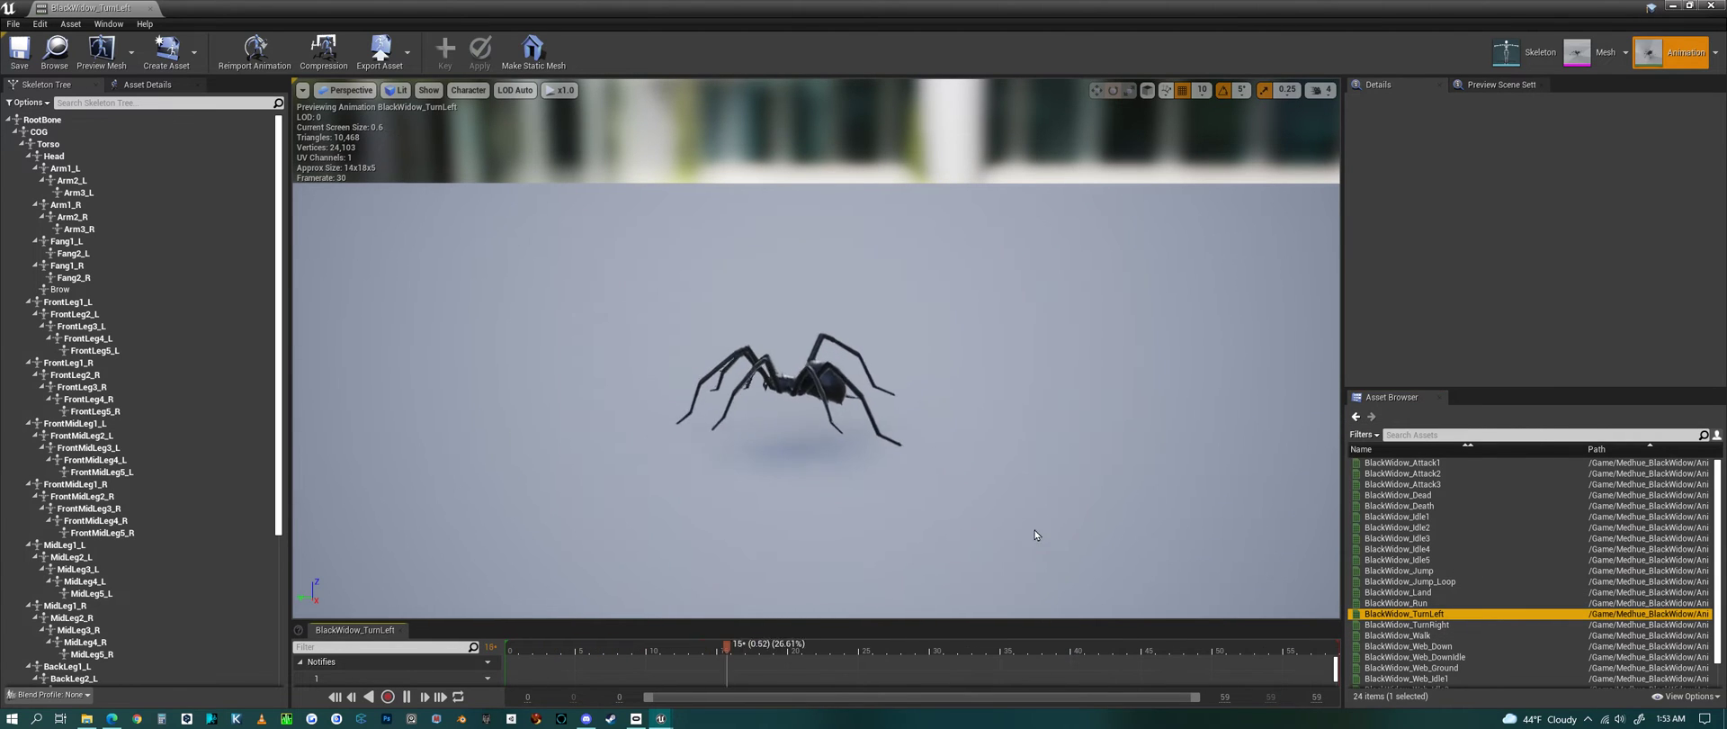
{"action": "double_click", "coordinate": [1430, 624]}
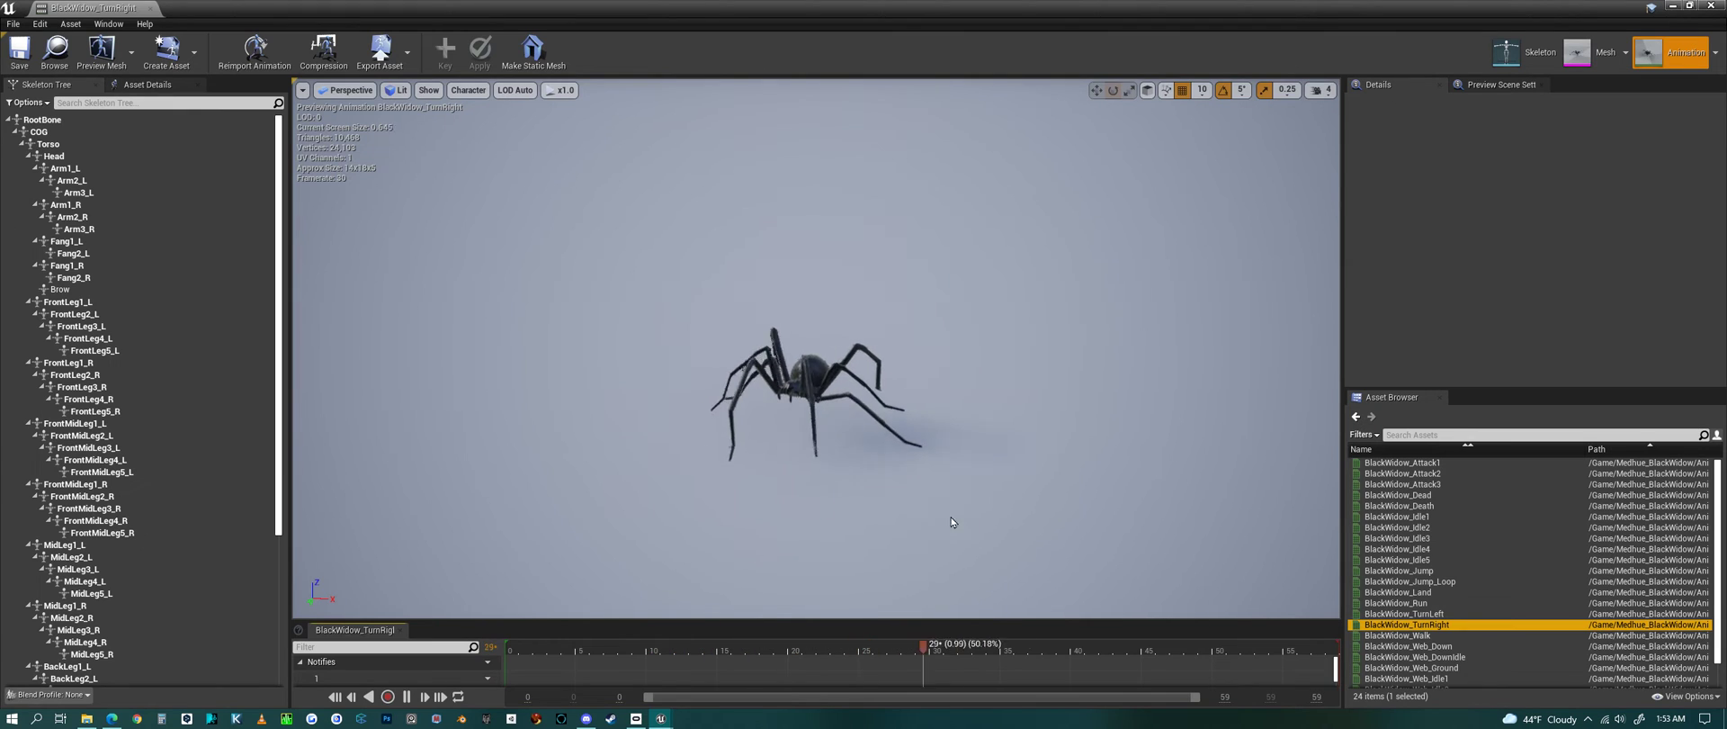
{"action": "double_click", "coordinate": [1431, 640]}
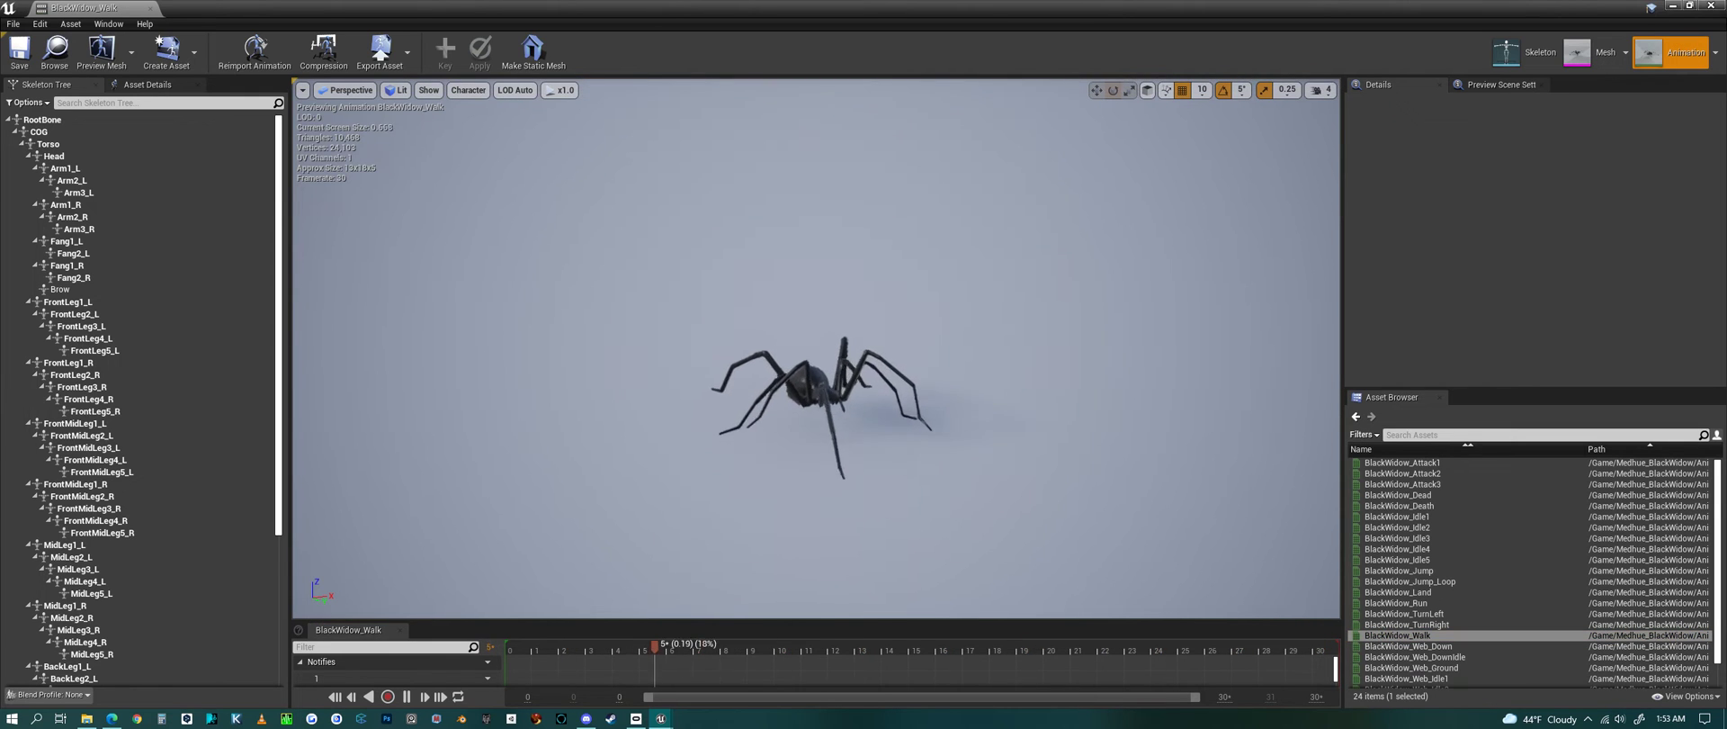
Step: Preview the web descent animations BlackWidow_Web_Down, BlackWidow_Web_DownIdle and BlackWidow_Web_Ground, keeping the hanging spider in view
{"action": "double_click", "coordinate": [1444, 652]}
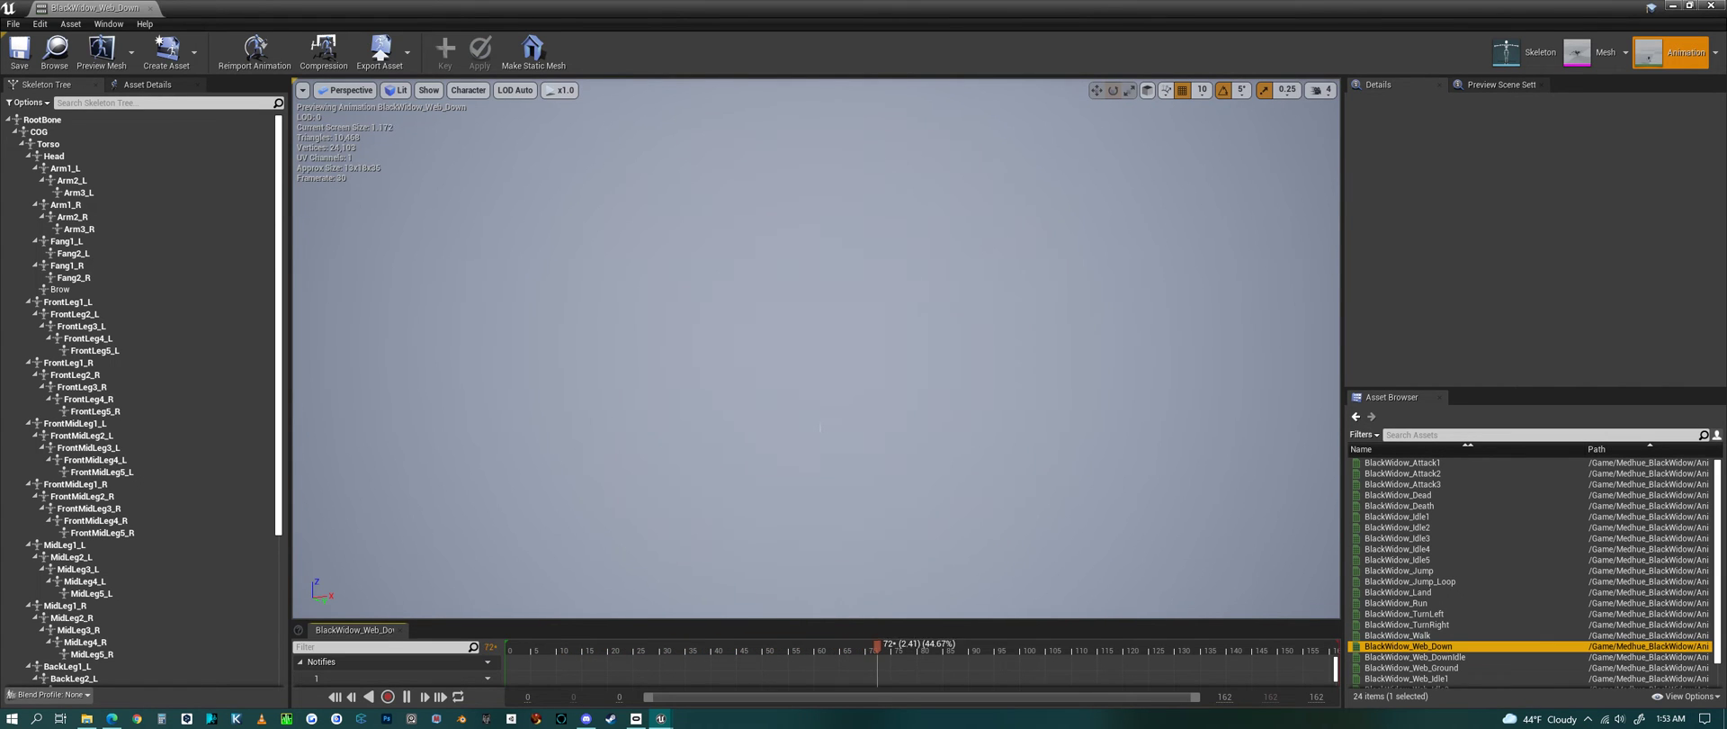
{"action": "left_click_drag", "start_coordinate": [1001, 543], "coordinate": [1001, 346], "text": "alt"}
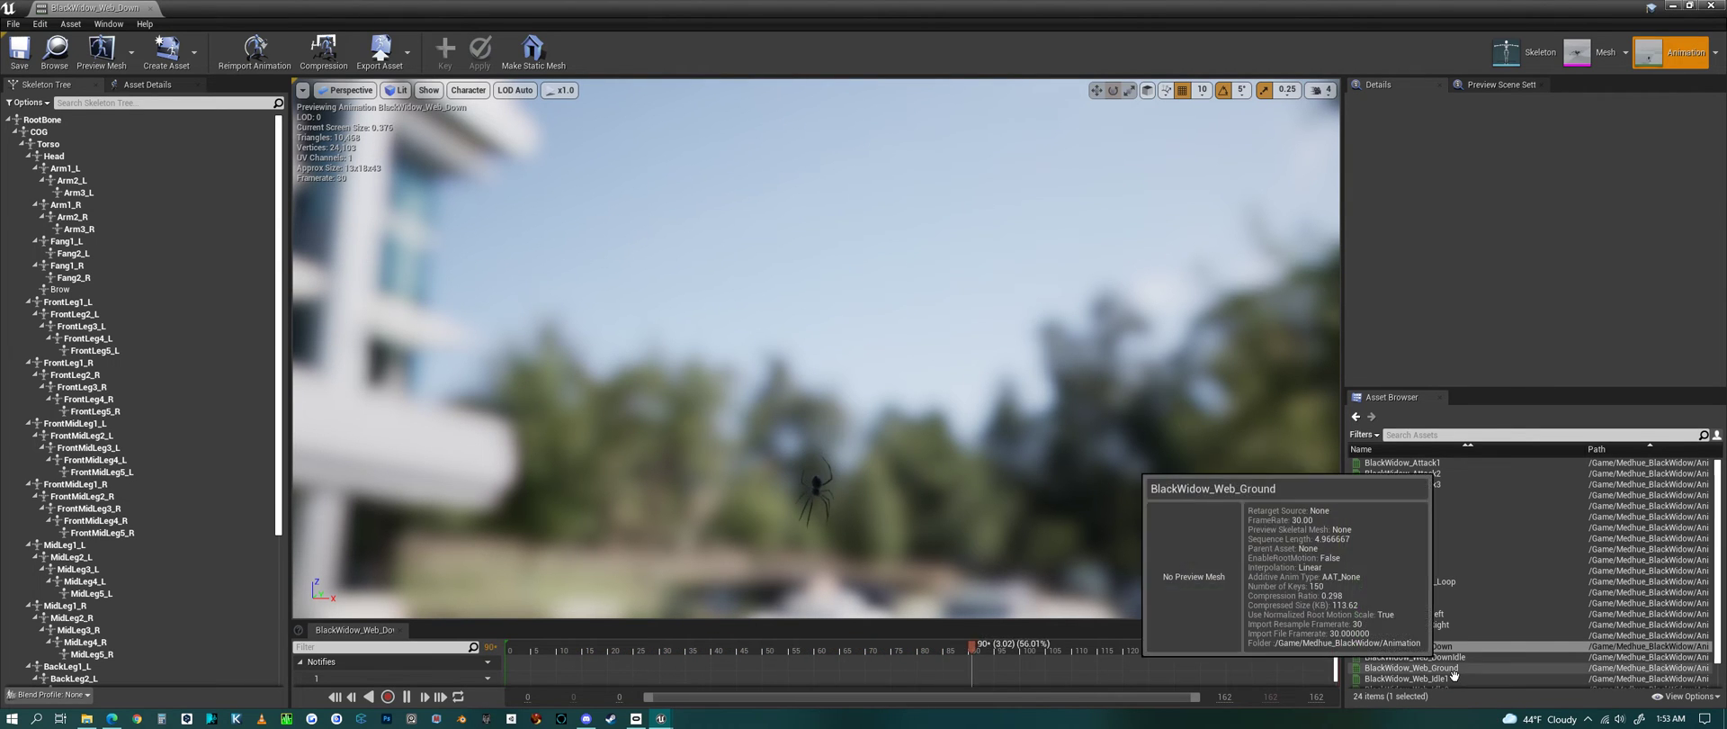
{"action": "double_click", "coordinate": [1408, 657]}
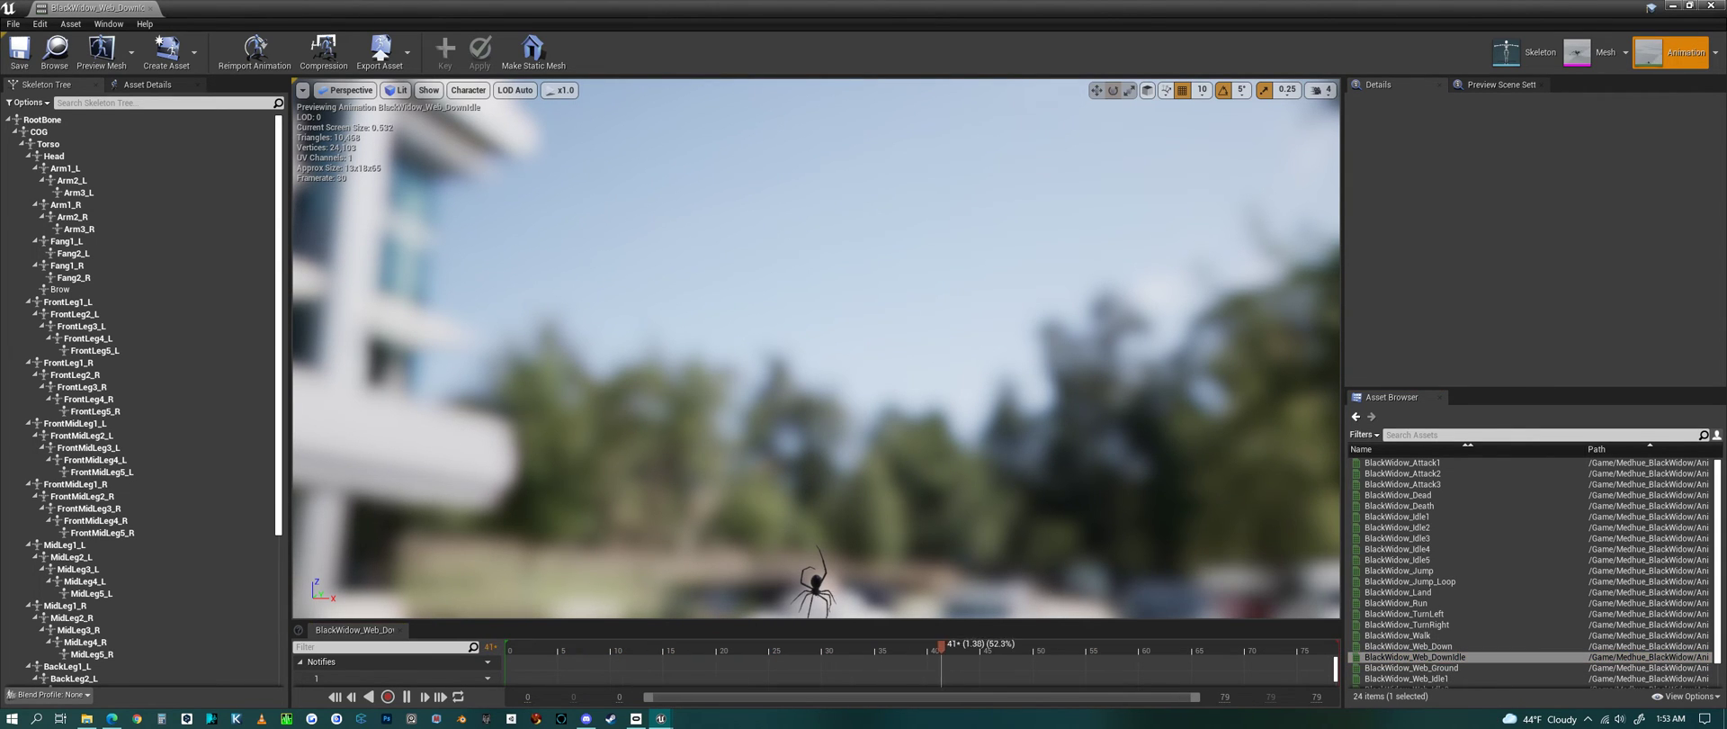
{"action": "left_click_drag", "start_coordinate": [900, 342], "coordinate": [783, 360], "text": "alt"}
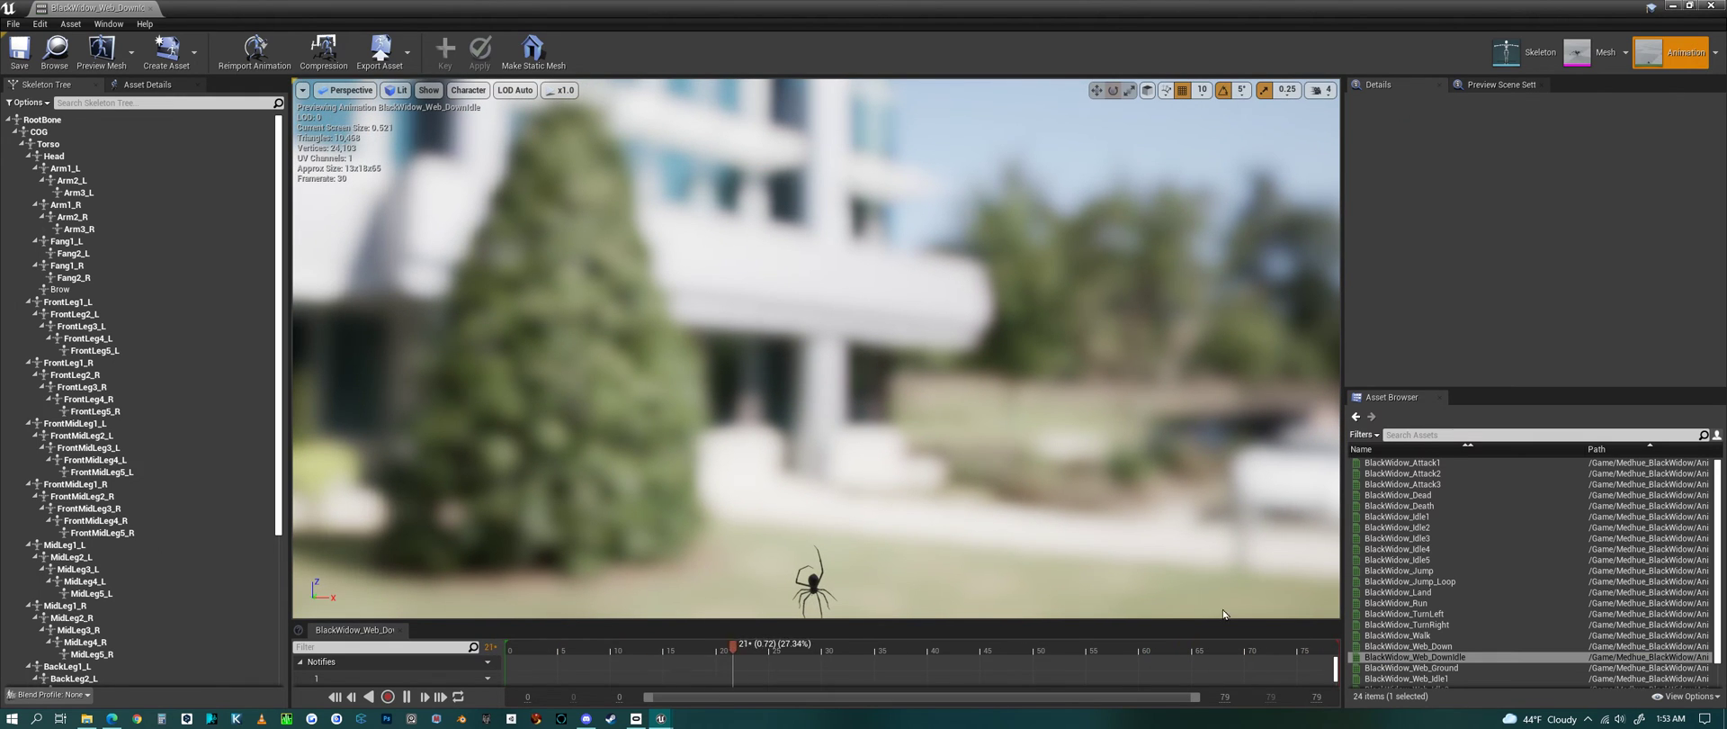
{"action": "left_click", "coordinate": [1447, 669]}
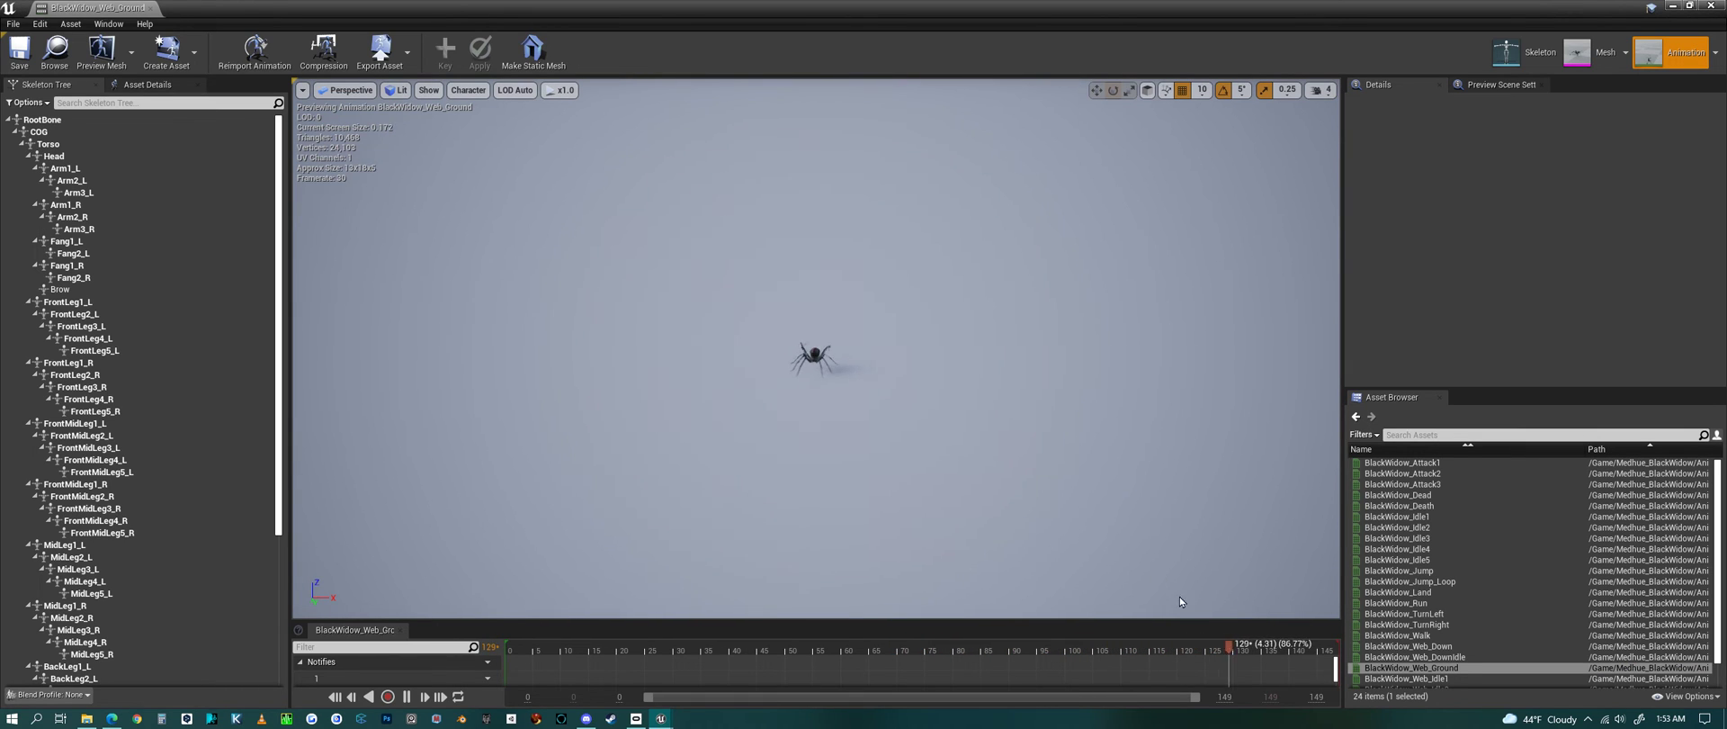
Step: Preview the BlackWidow_Web_Idle1 animation from a low angle near the ground
{"action": "scroll", "coordinate": [1439, 670], "scroll_direction": "down", "scroll_amount": 1}
{"action": "left_click", "coordinate": [1447, 652]}
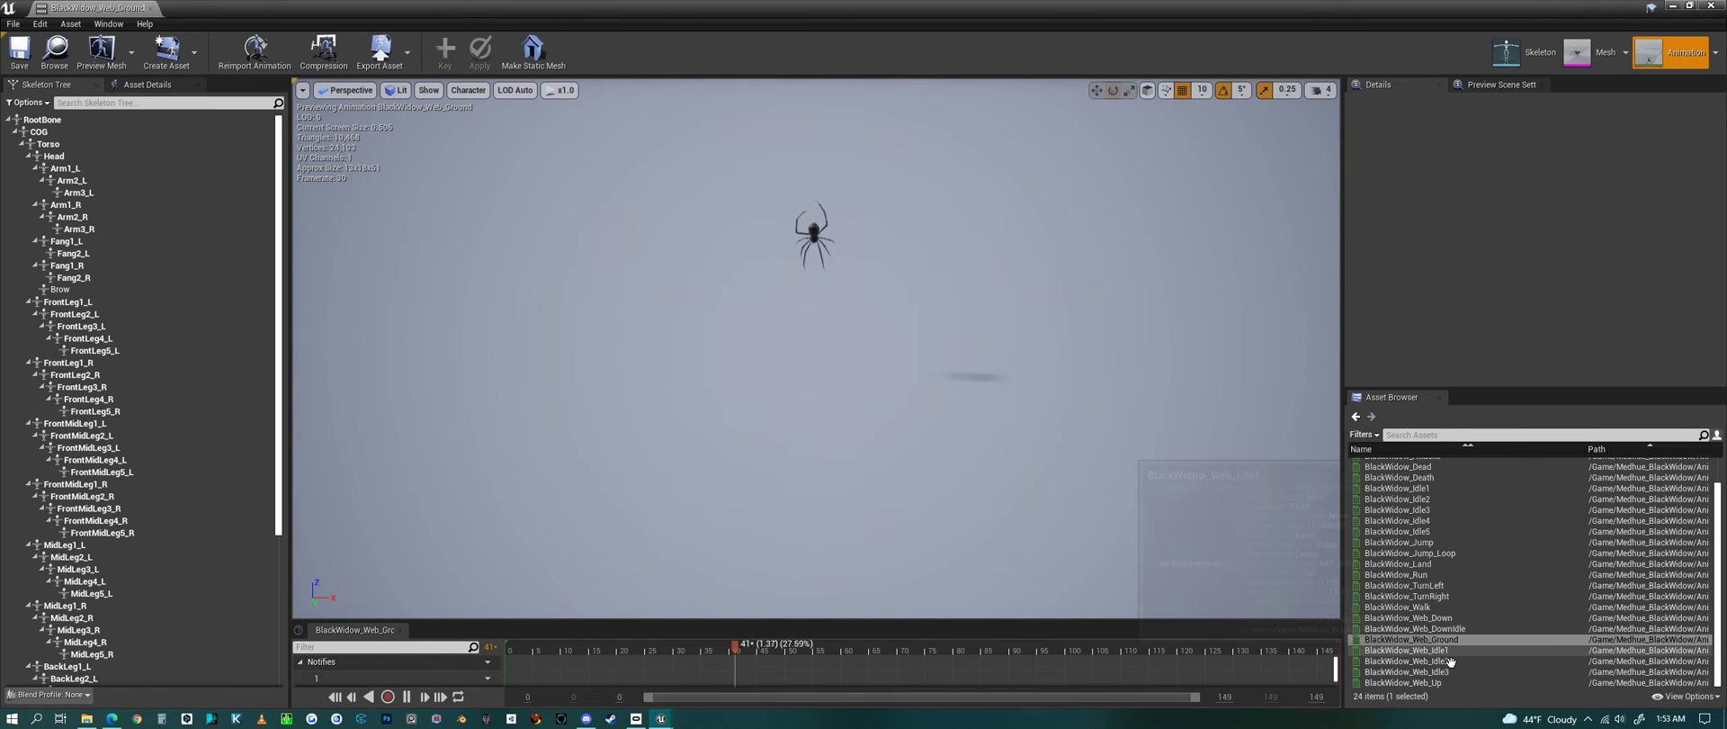
{"action": "left_click_drag", "start_coordinate": [873, 464], "coordinate": [875, 385], "text": "alt"}
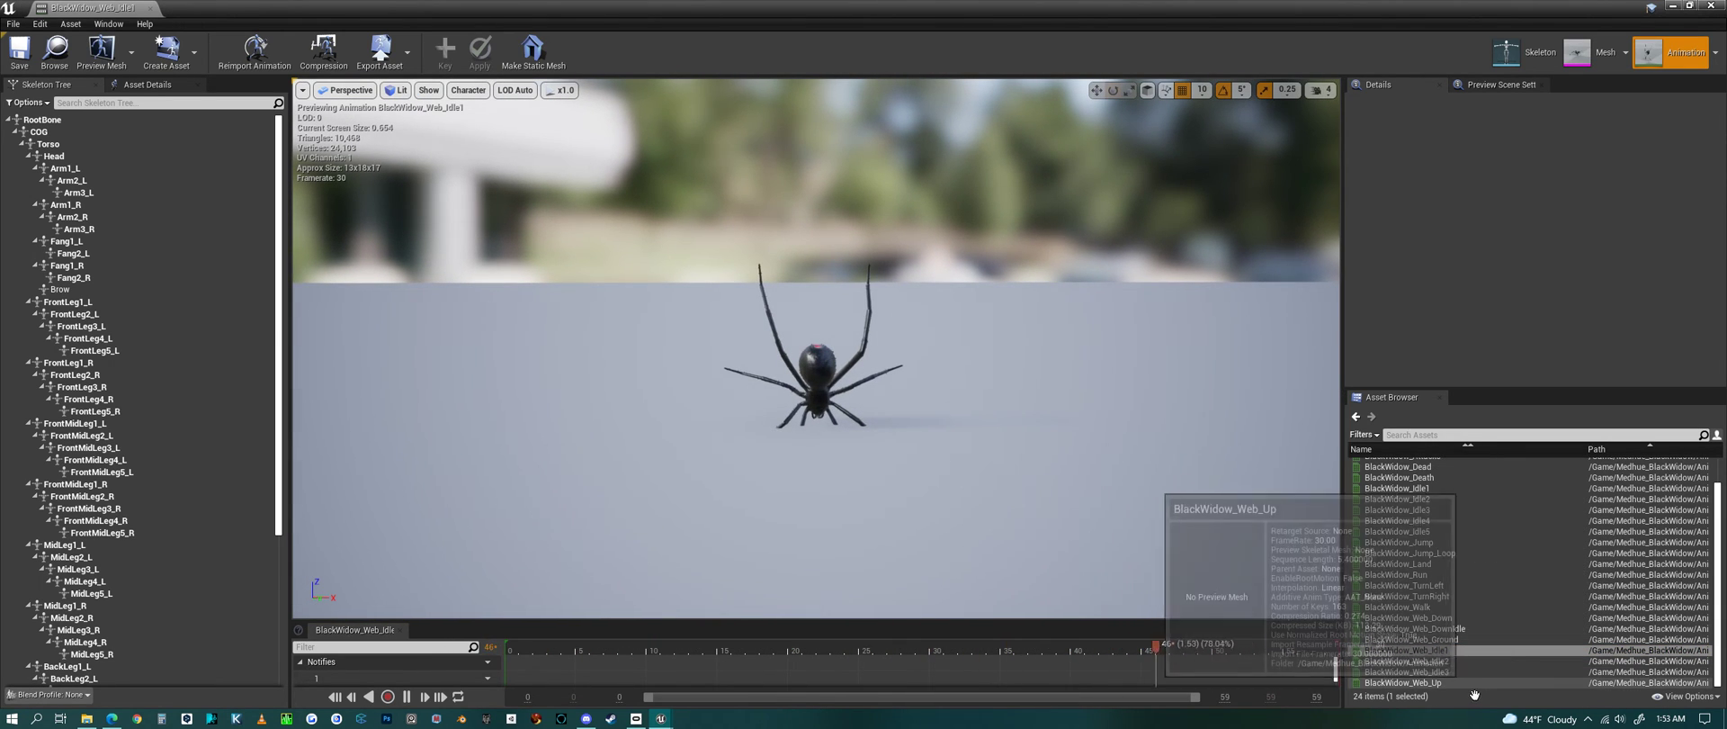
Step: Preview the remaining web animations BlackWidow_Web_Idle2, BlackWidow_Web_Idle3 and BlackWidow_Web_Up, keeping the climbing spider in view
{"action": "left_click", "coordinate": [1409, 660]}
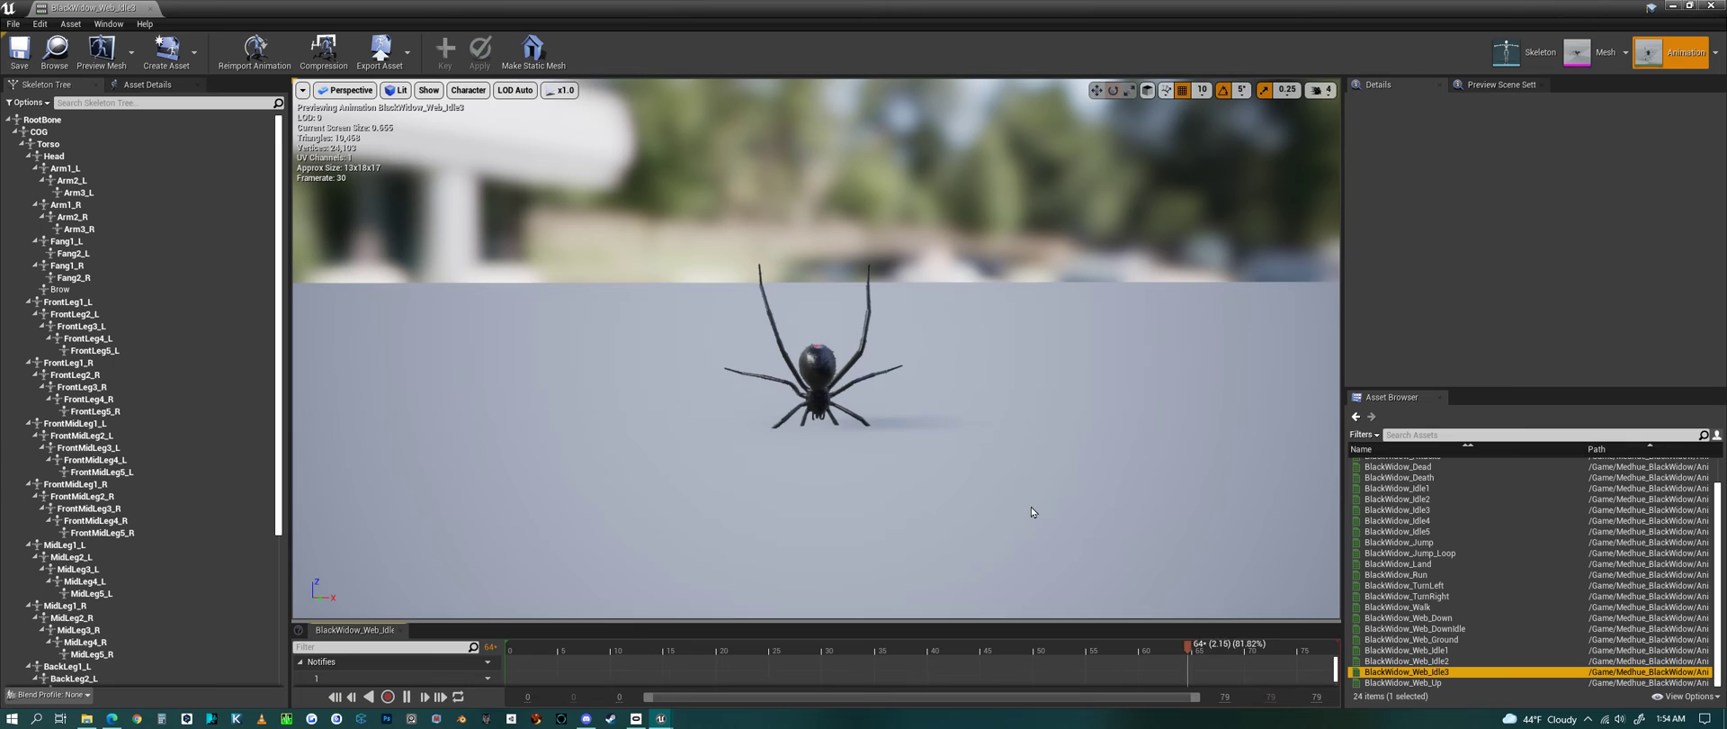
{"action": "left_click", "coordinate": [1430, 682]}
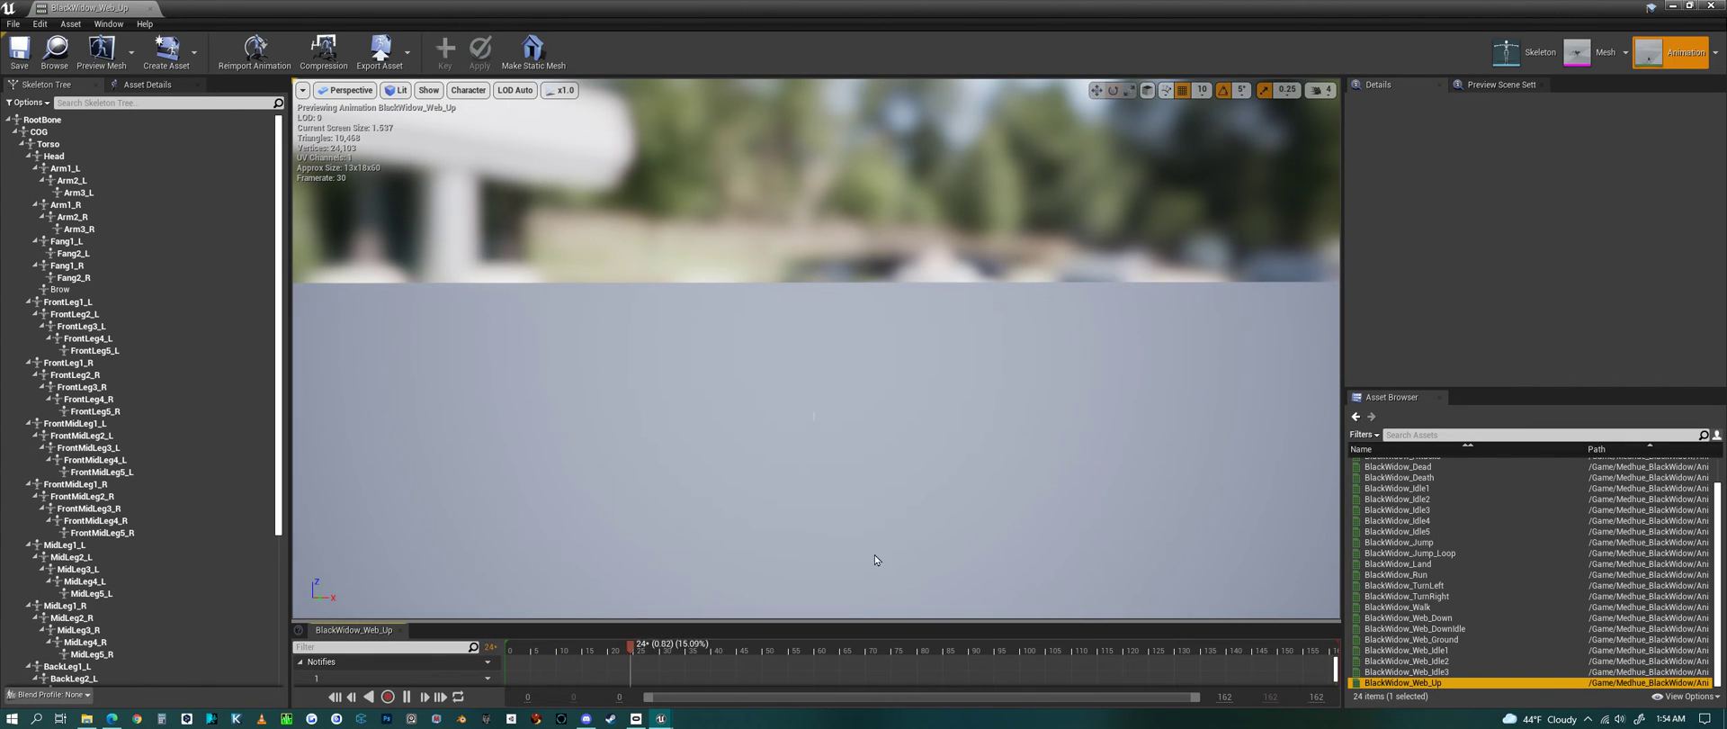
{"action": "right_click_drag", "start_coordinate": [874, 555], "coordinate": [887, 599]}
{"action": "key", "text": "w"}
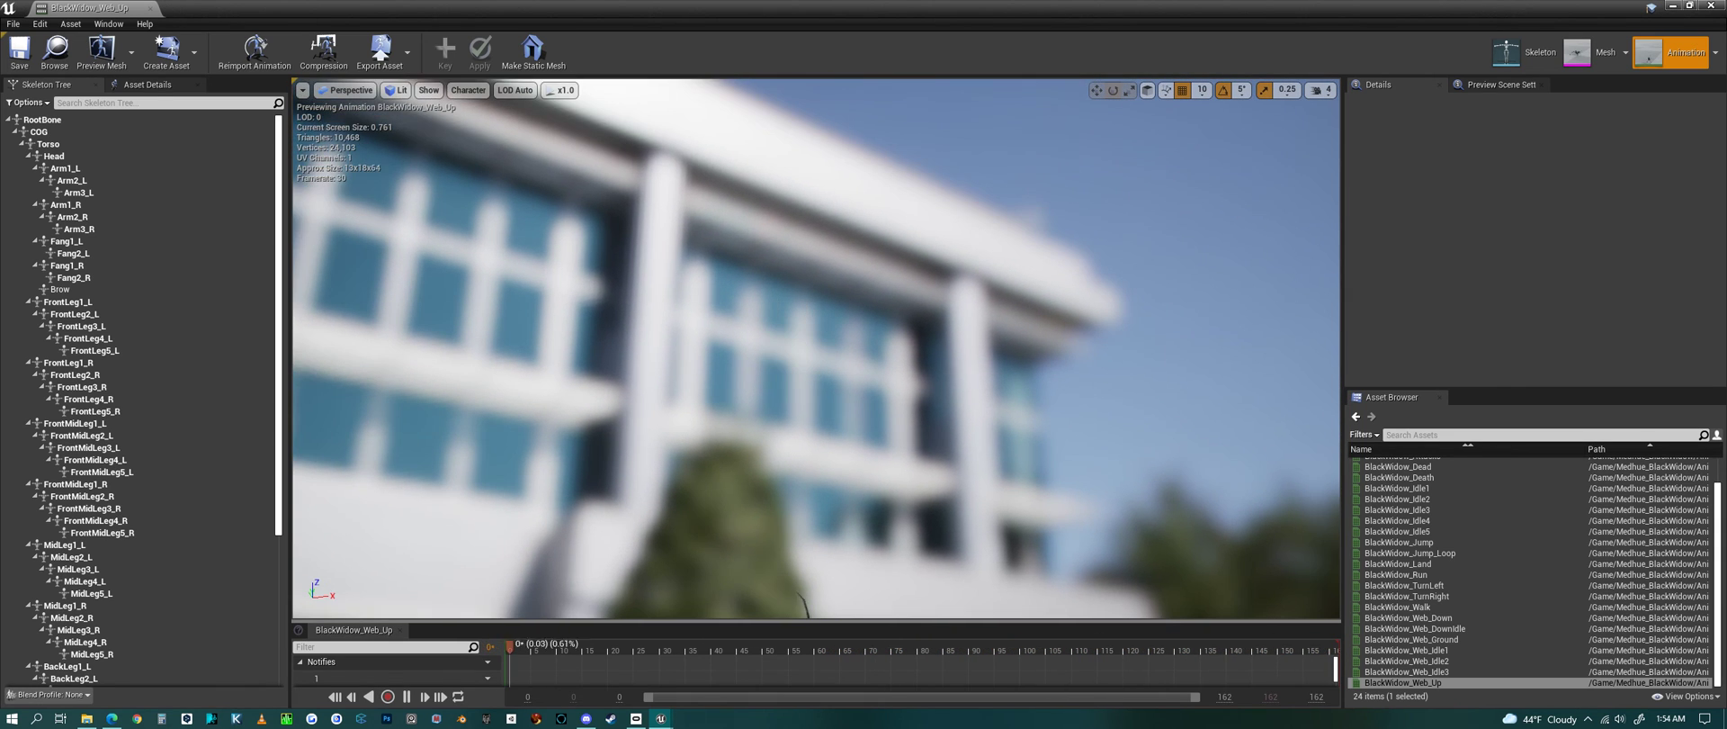
{"action": "right_click_drag", "start_coordinate": [945, 491], "coordinate": [945, 490]}
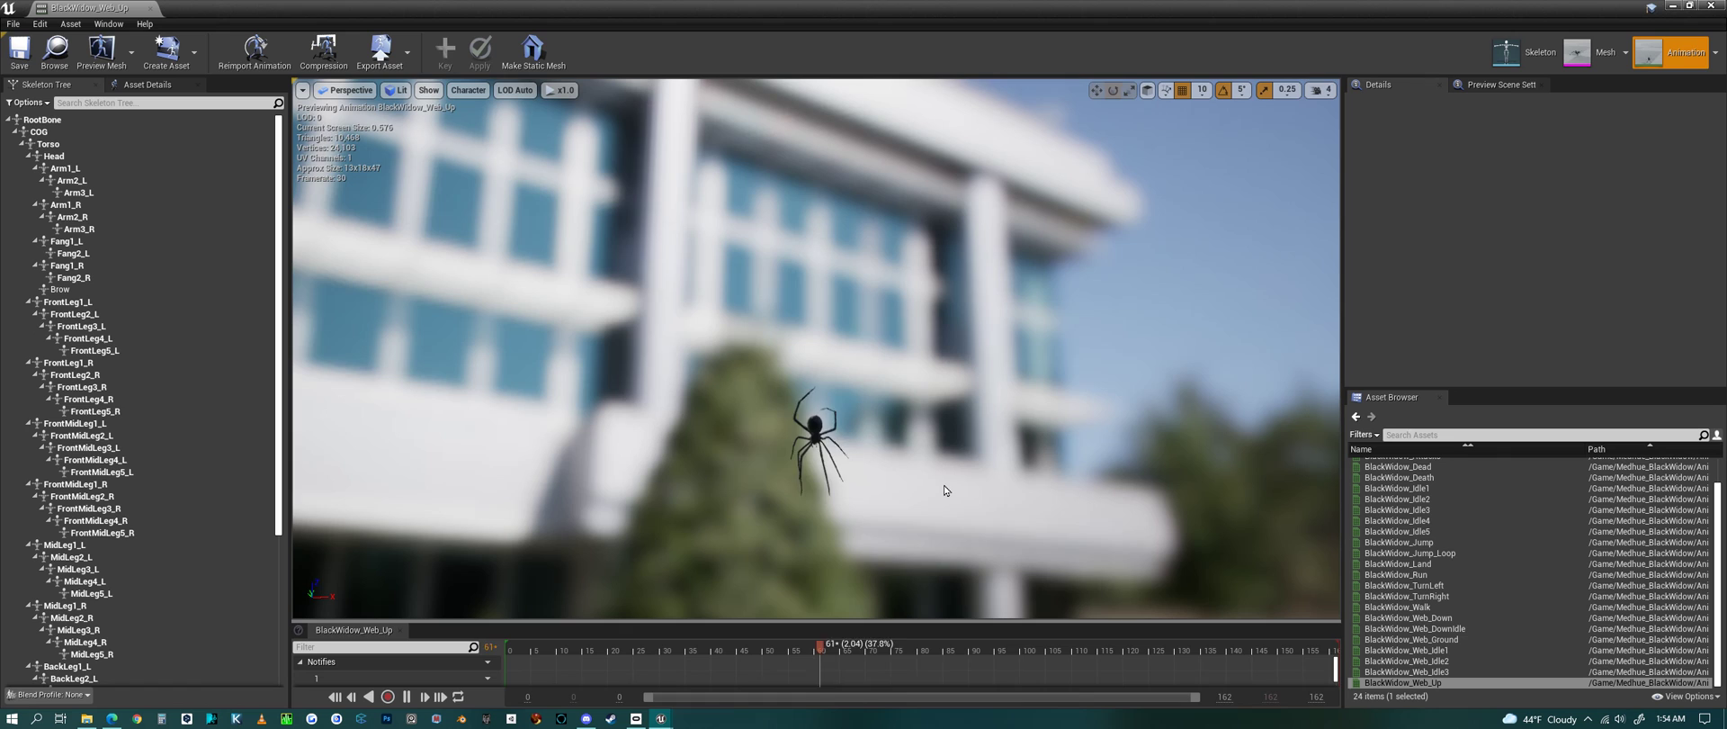
Step: Preview the BlackWidow_Idle1 animation again, with the spider framed from a low angle above the ground
{"action": "scroll", "coordinate": [1452, 489], "scroll_direction": "up", "scroll_amount": 2}
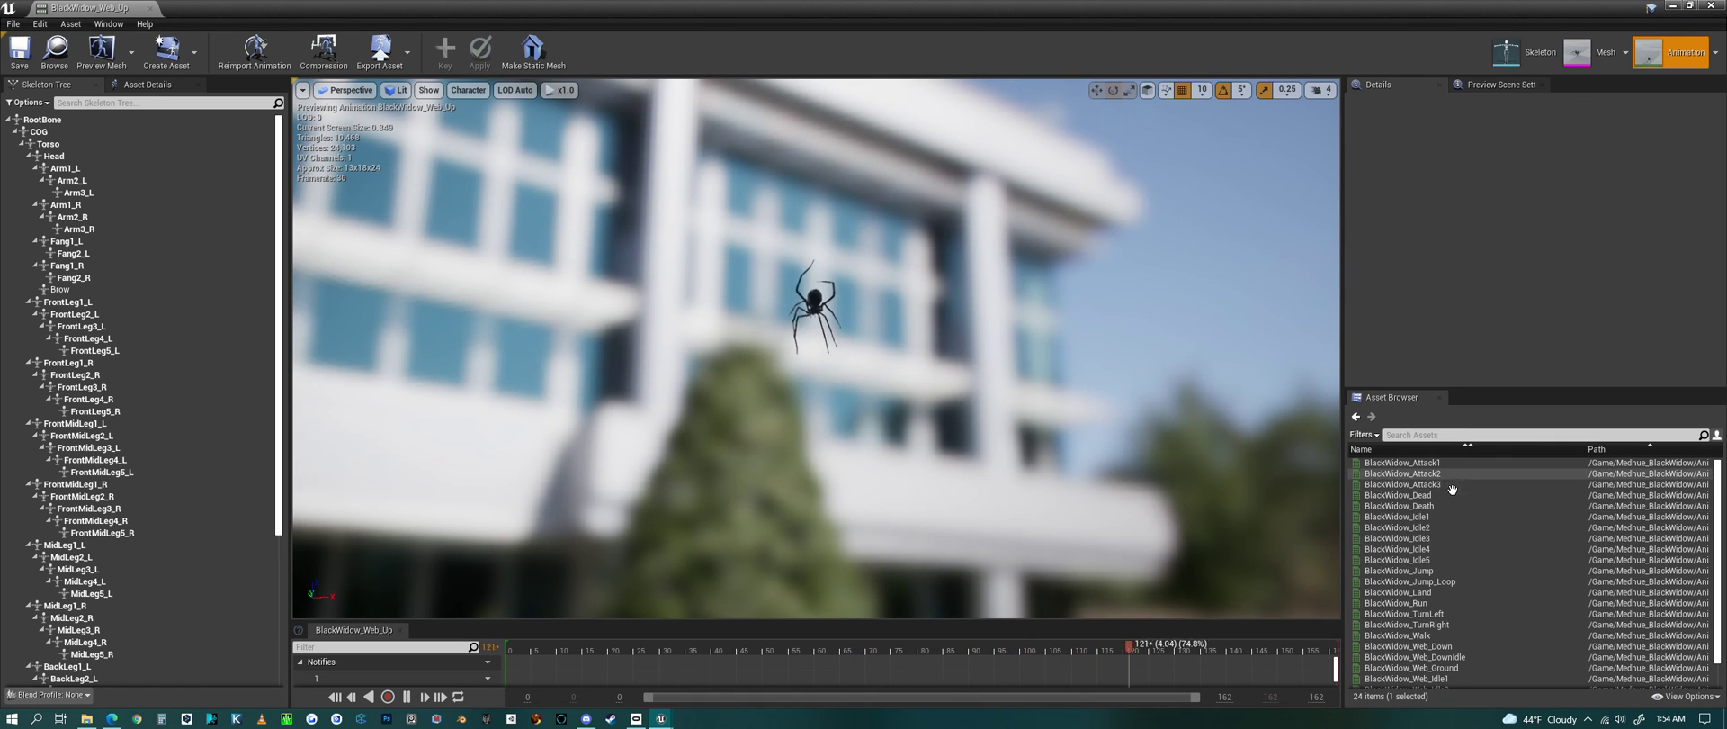
{"action": "double_click", "coordinate": [1442, 521]}
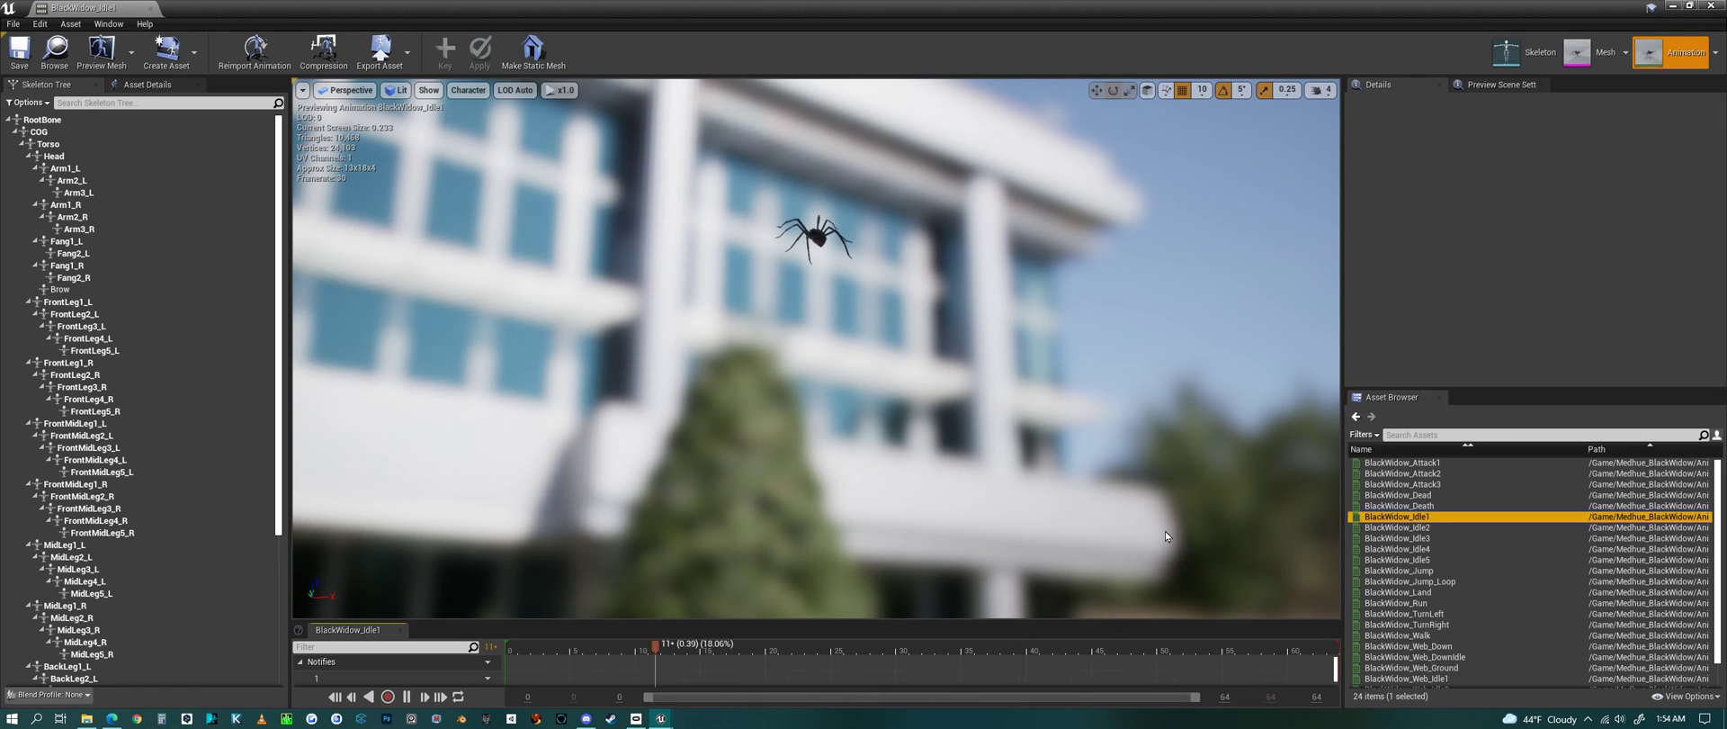
{"action": "right_click_drag", "start_coordinate": [900, 340], "coordinate": [940, 405]}
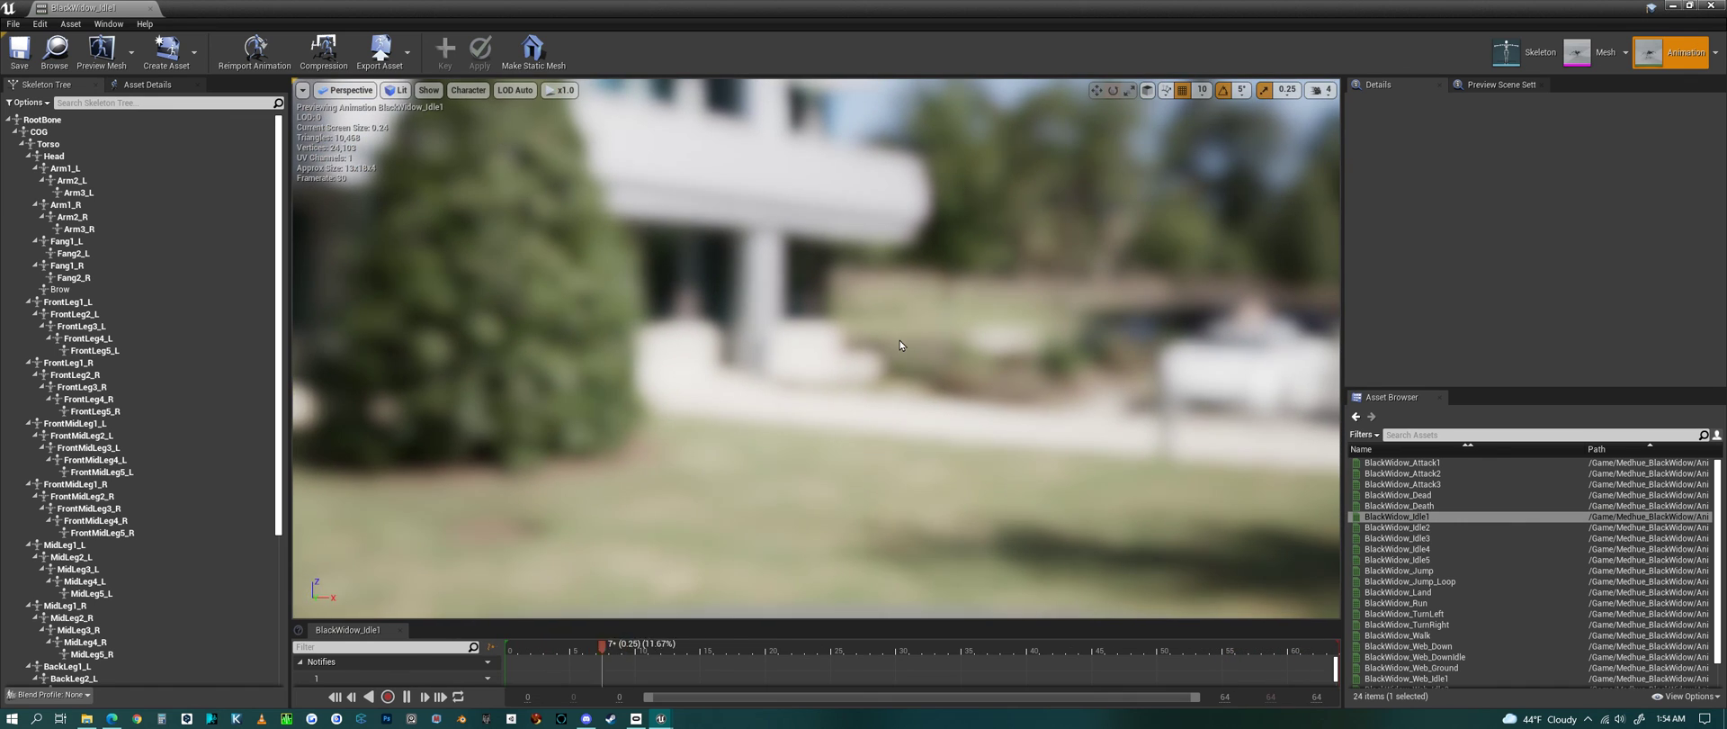
{"action": "key", "text": "f"}
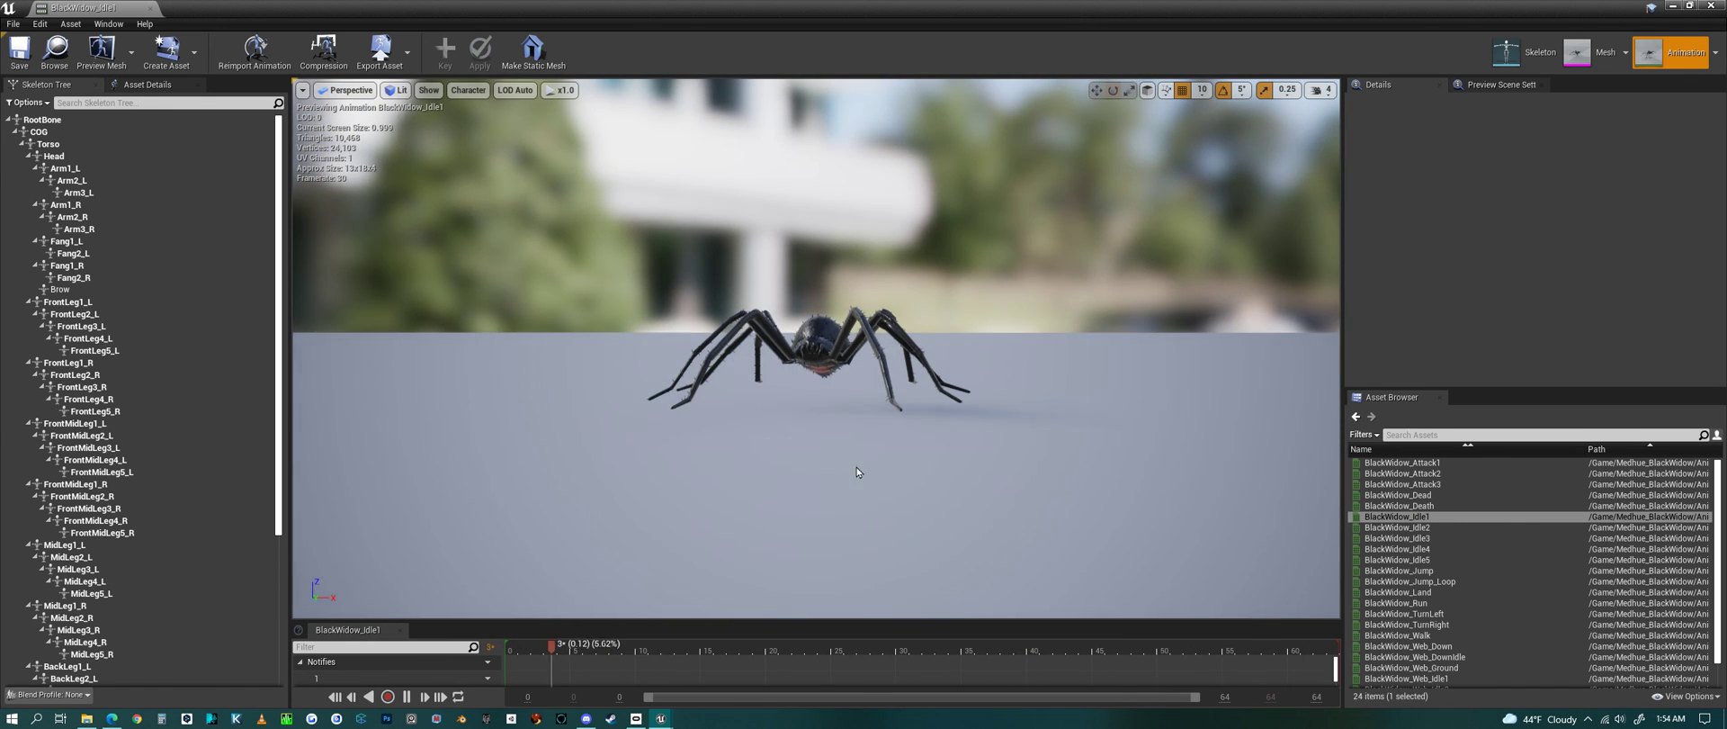